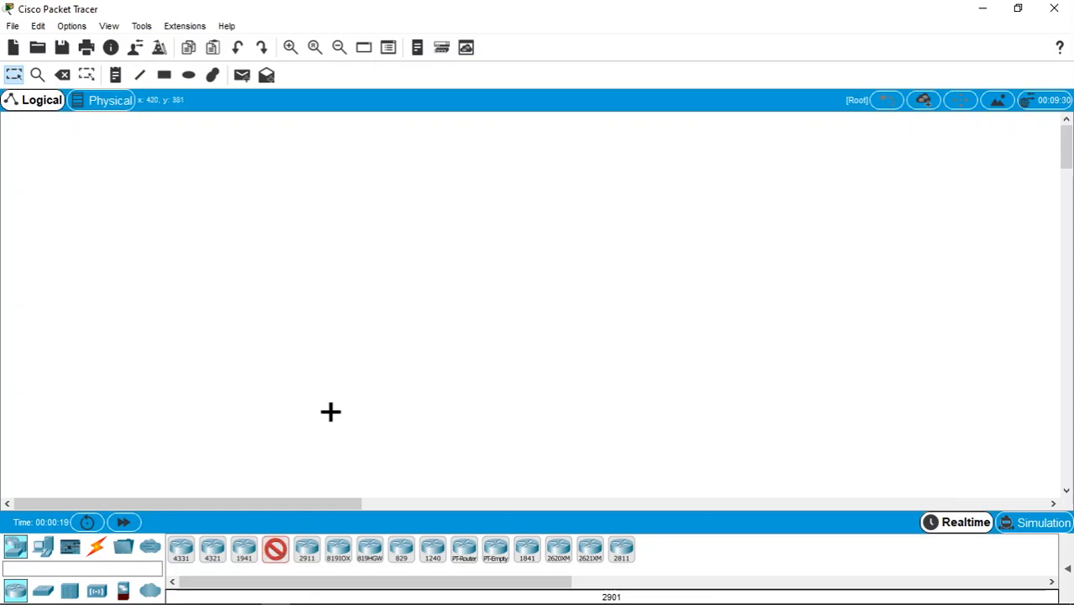
Place a 2901 router near the top of the workspace and two servers below it, one on each side
click(234, 163)
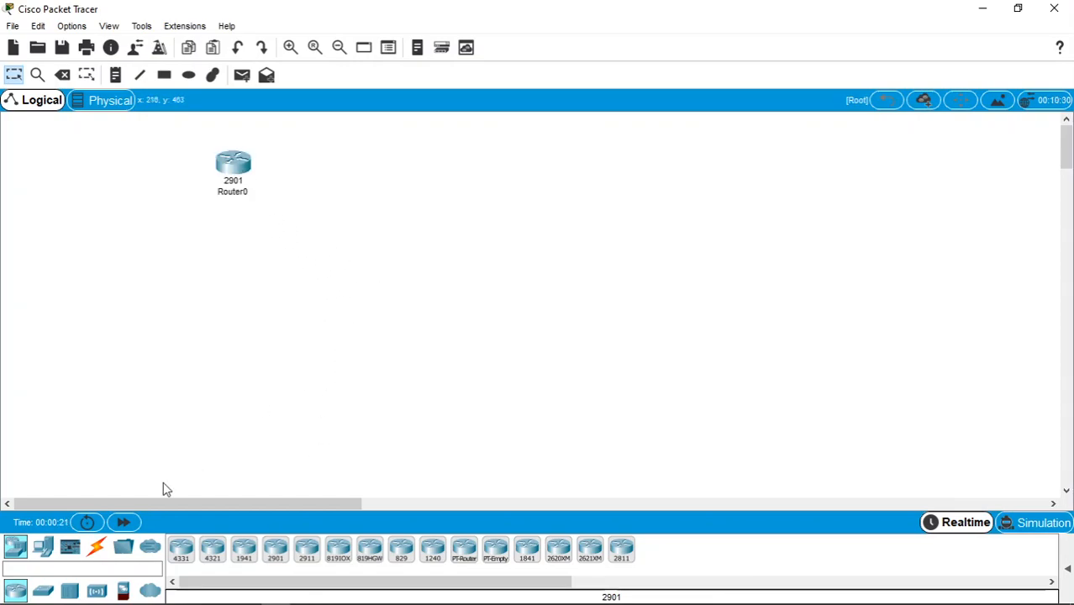
click(42, 547)
click(245, 551)
click(125, 232)
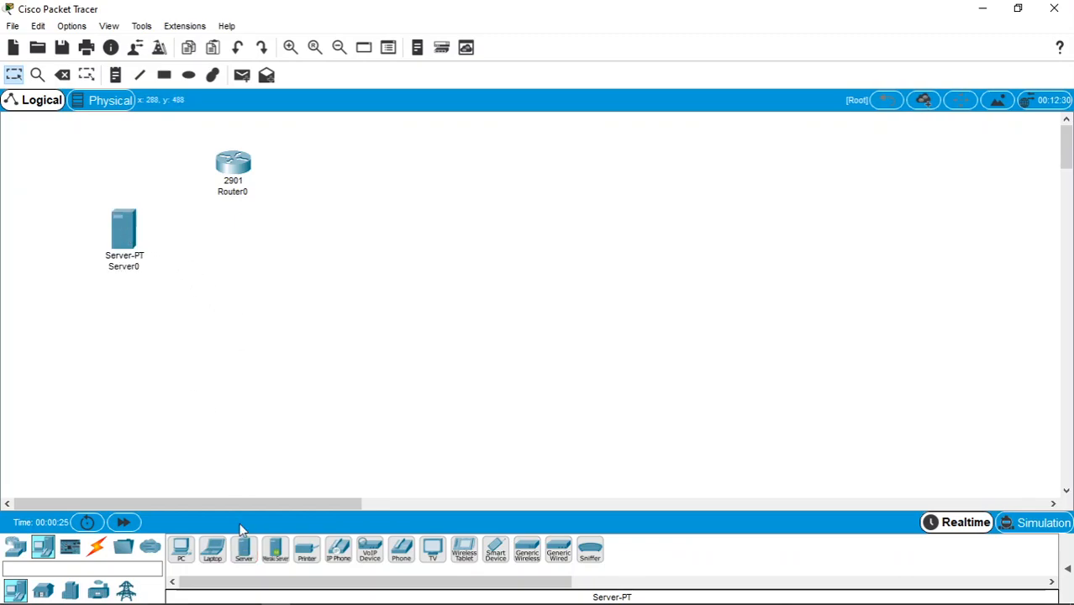
click(245, 551)
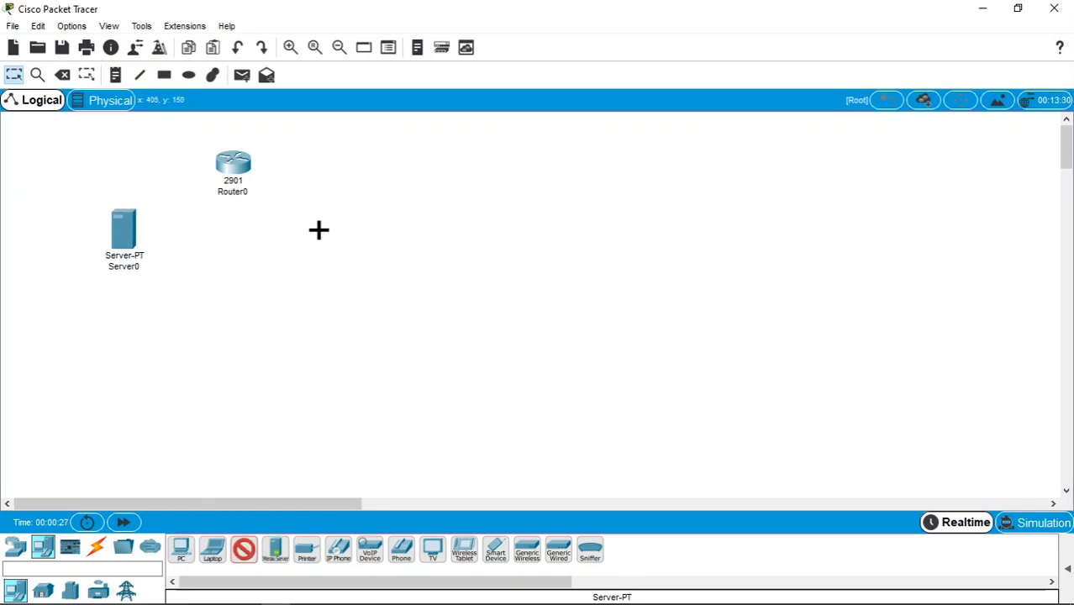
click(319, 228)
Add two 2960 switches side by side below the router, between and slightly below the servers
click(19, 557)
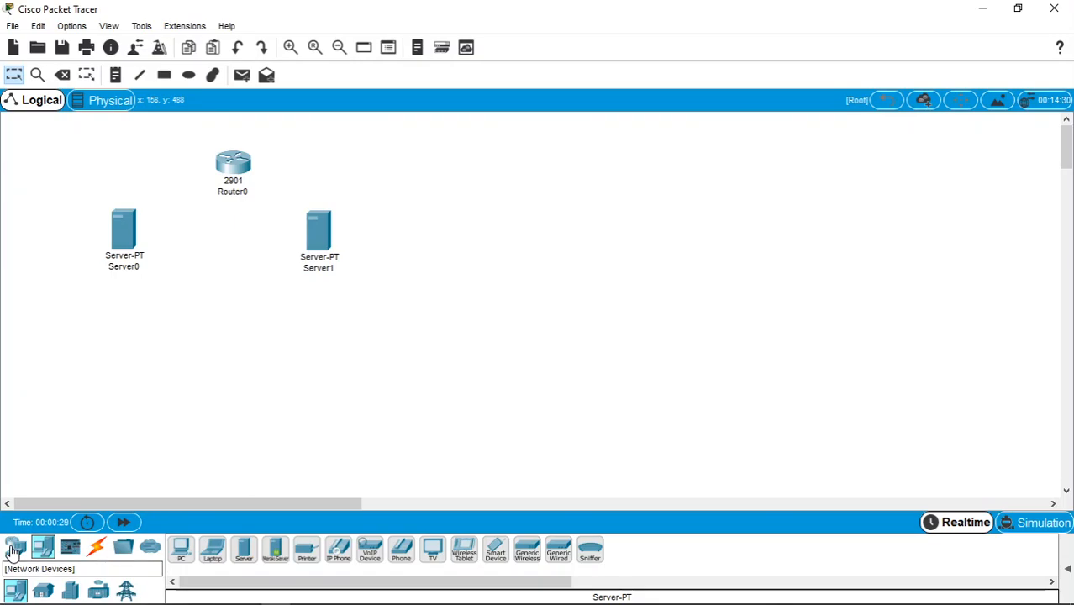
click(41, 593)
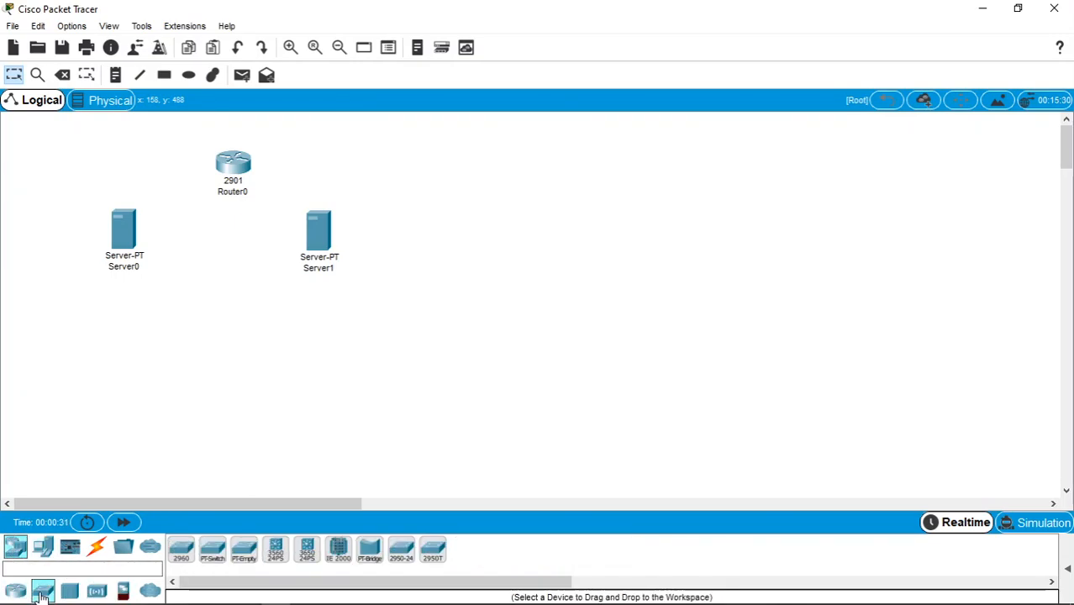
click(180, 553)
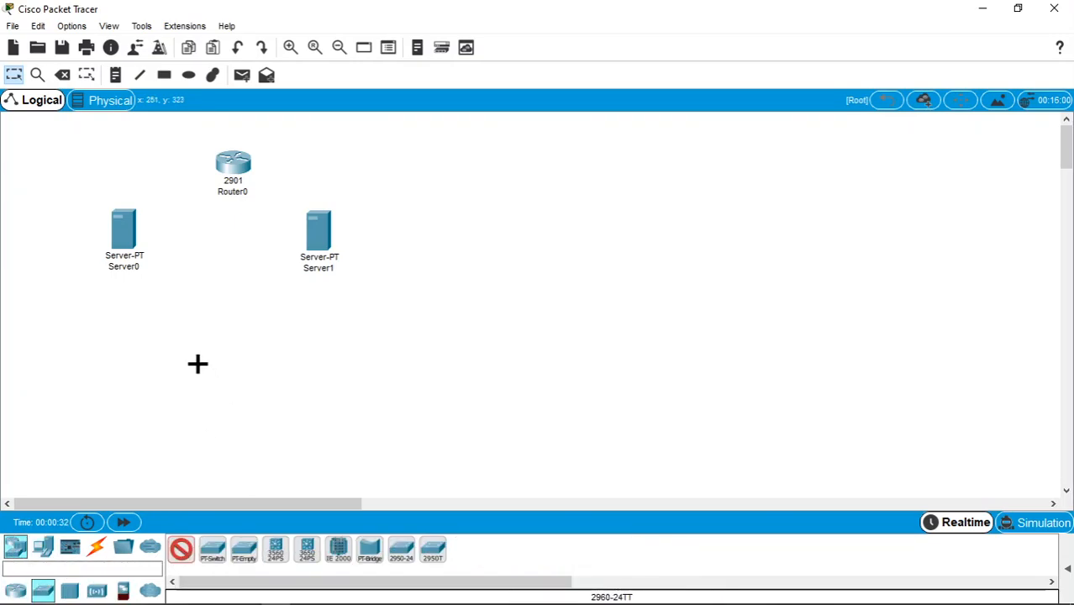
click(157, 308)
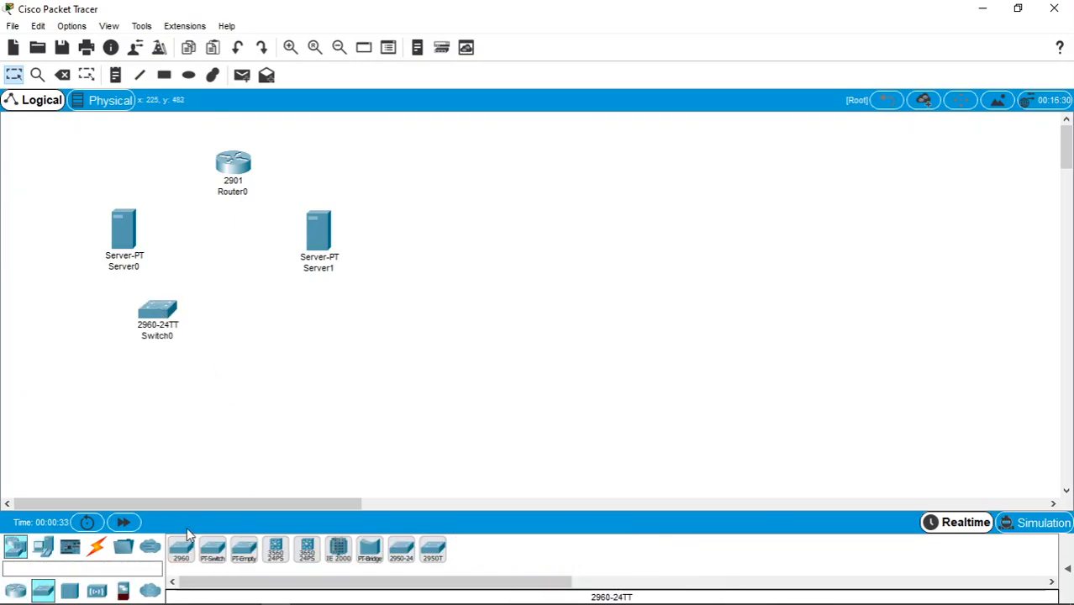
click(278, 303)
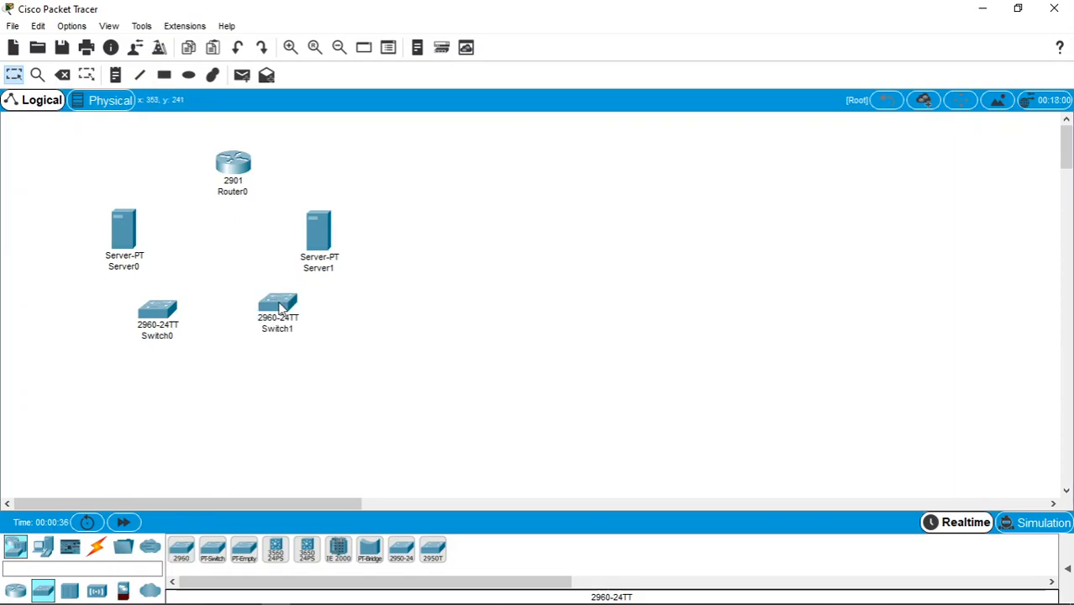
Place three PCs in a row below Switch0
click(43, 547)
click(183, 548)
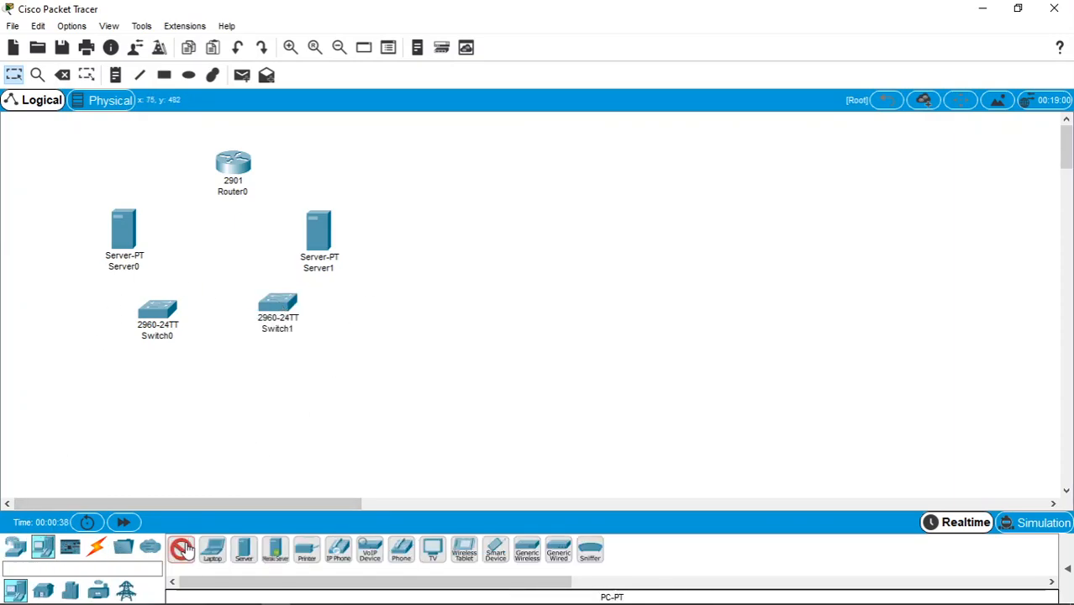
click(74, 384)
click(177, 554)
click(135, 384)
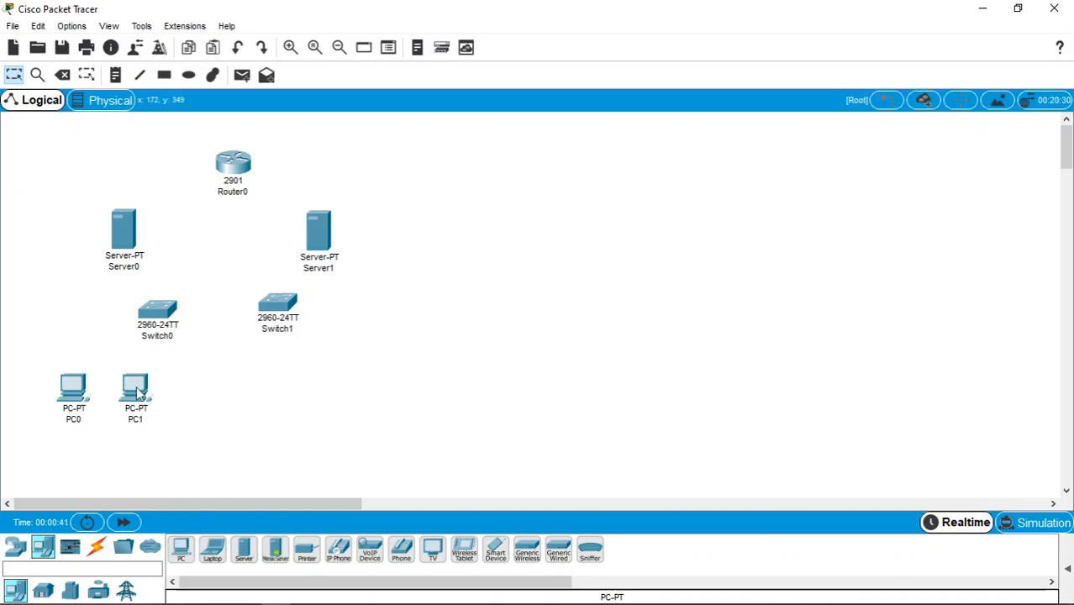
click(185, 548)
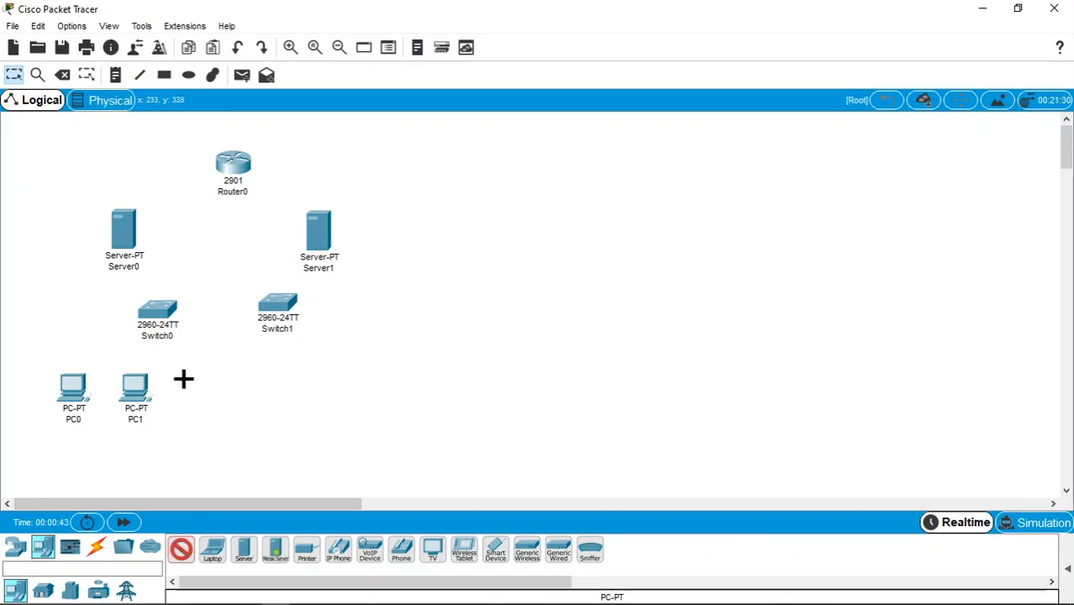
click(182, 377)
Place two more PCs side by side below Switch1
click(181, 551)
click(282, 365)
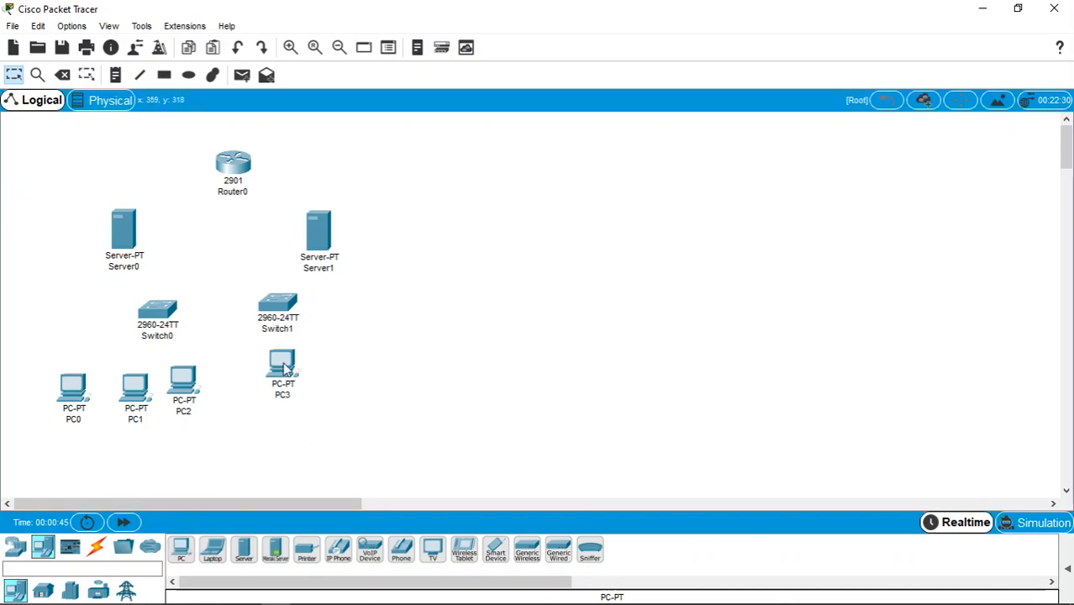
click(183, 552)
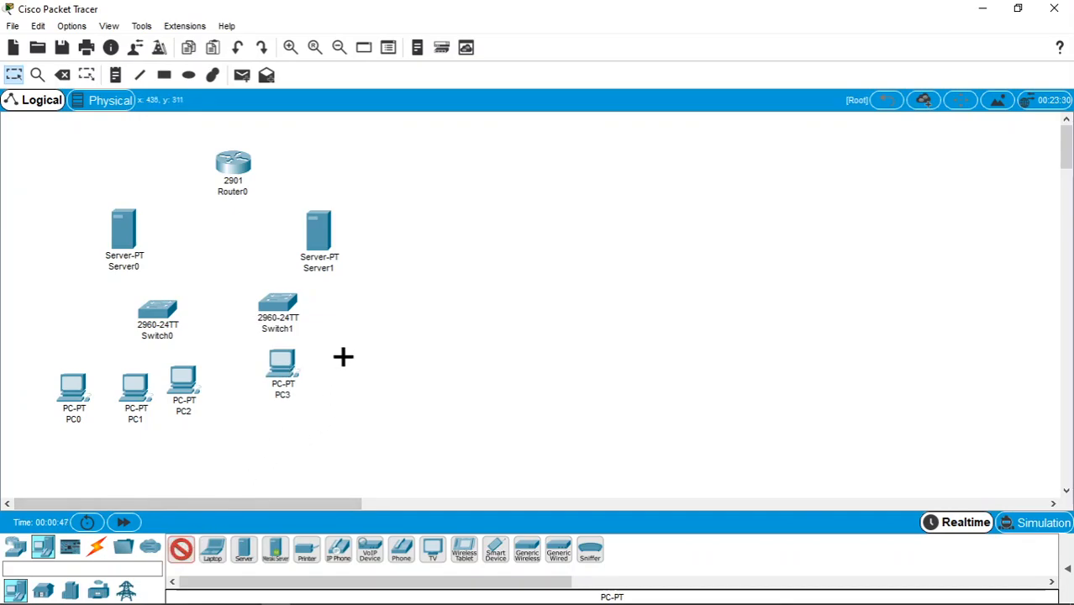
click(343, 356)
Connect Router0 GigabitEthernet0/0 to Switch0 FastEthernet0/1 with a copper straight-through cable
click(96, 547)
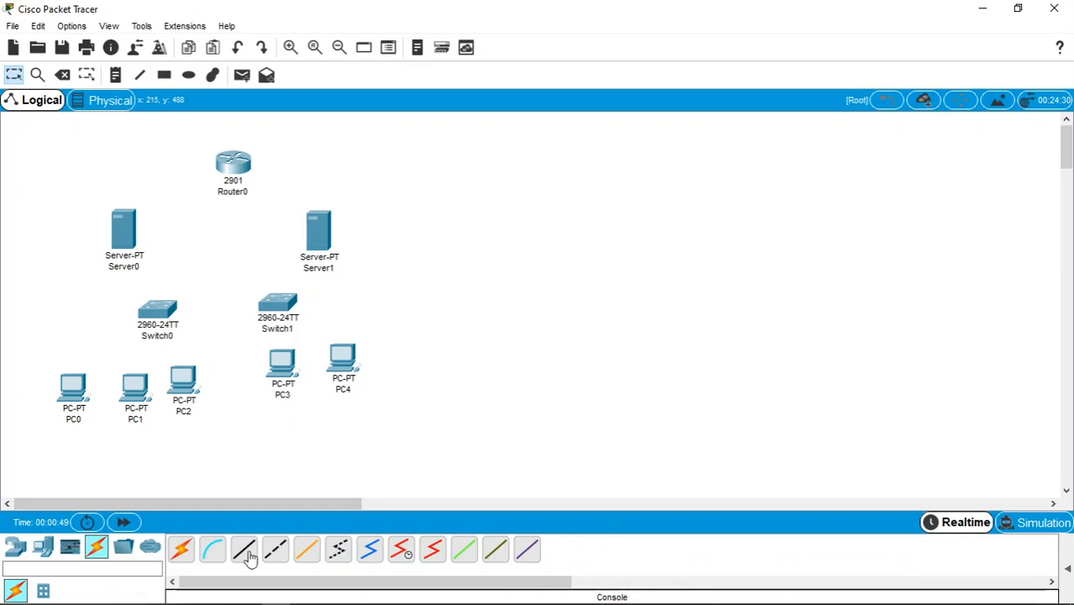
click(243, 549)
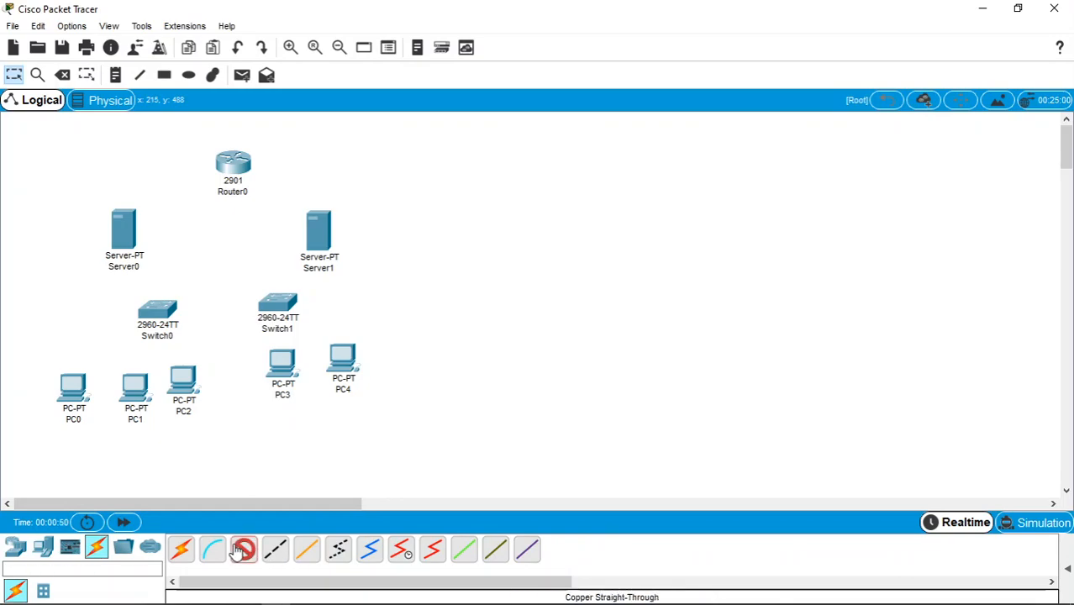
click(228, 165)
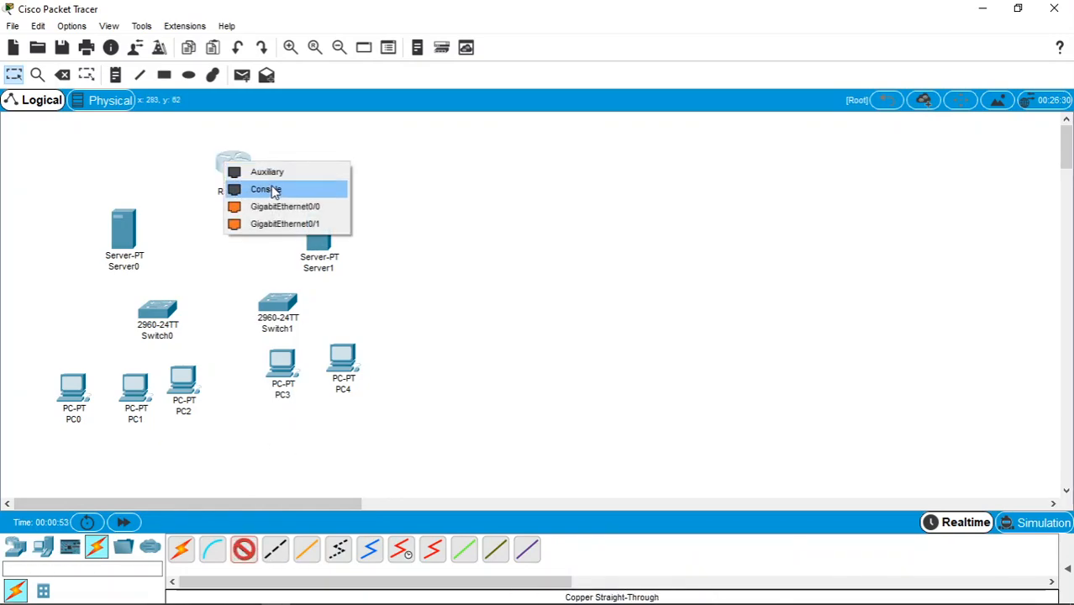
click(301, 208)
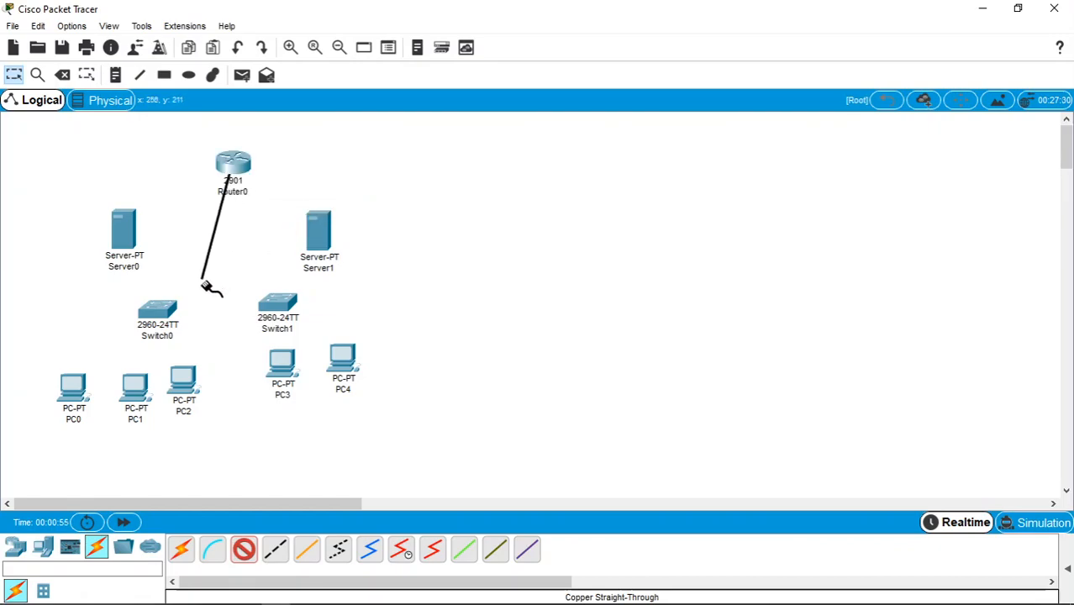
click(159, 317)
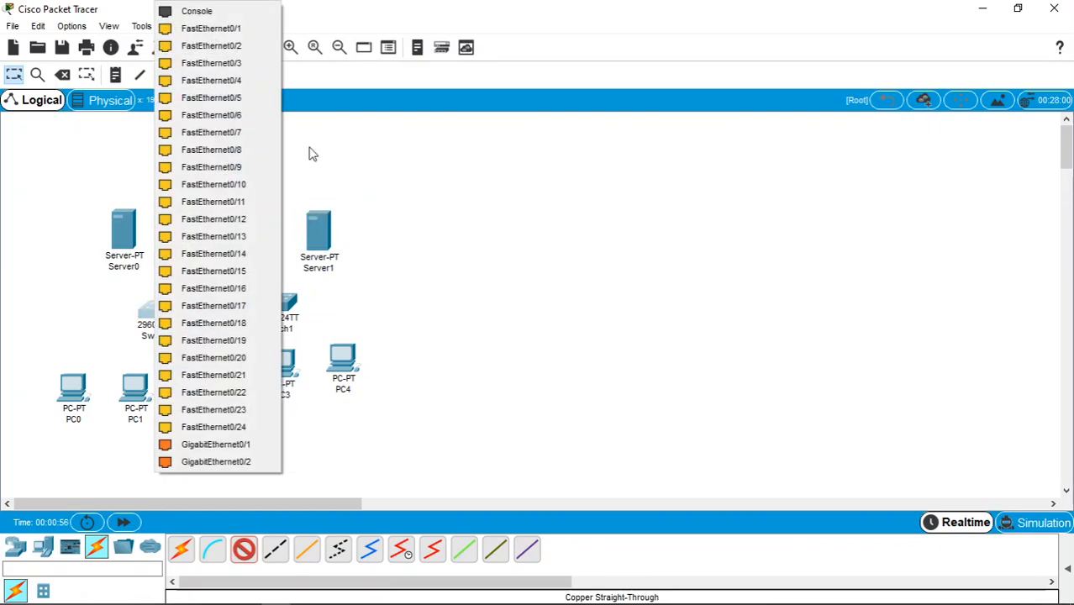
click(257, 28)
Connect Router0 GigabitEthernet0/1 to Switch1 FastEthernet0/1 with a copper straight-through cable
click(244, 549)
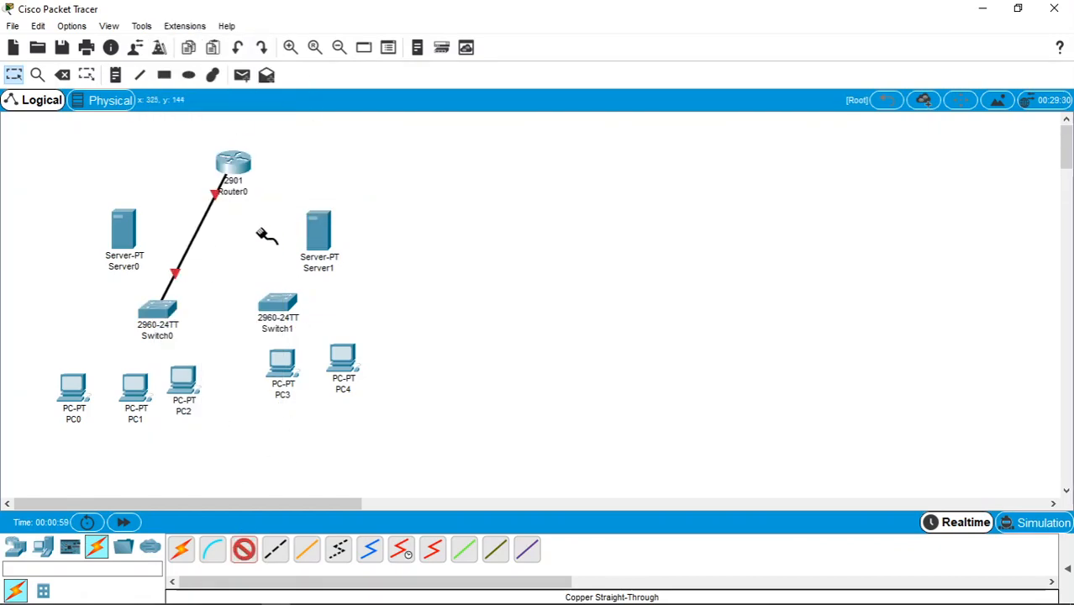
click(229, 161)
click(300, 202)
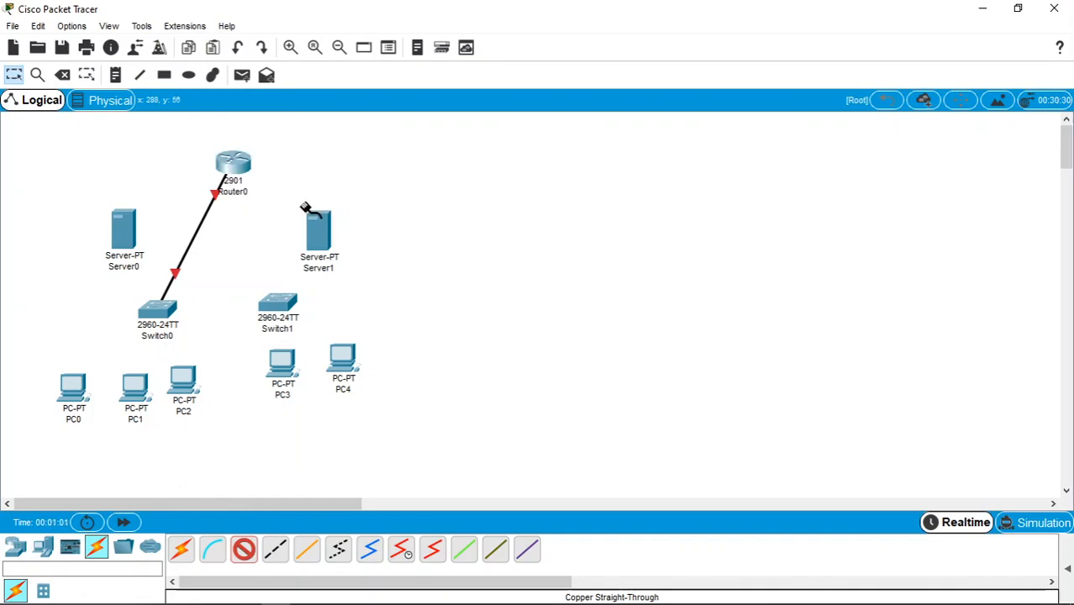
click(277, 313)
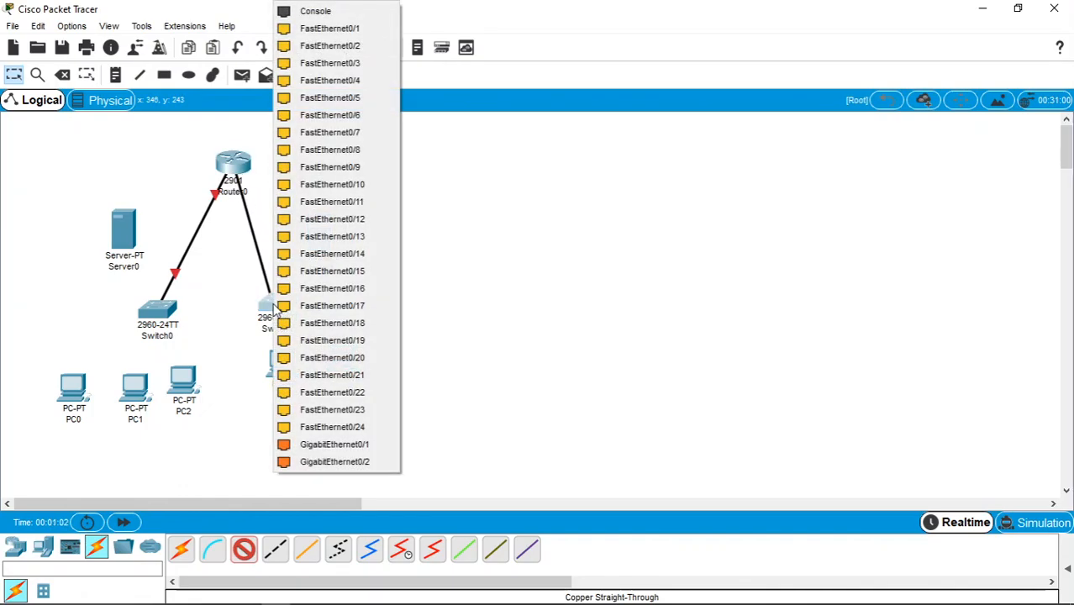
click(365, 30)
Connect Switch0 FastEthernet0/2 to Server0 FastEthernet0 with a copper straight-through cable
click(244, 548)
click(155, 311)
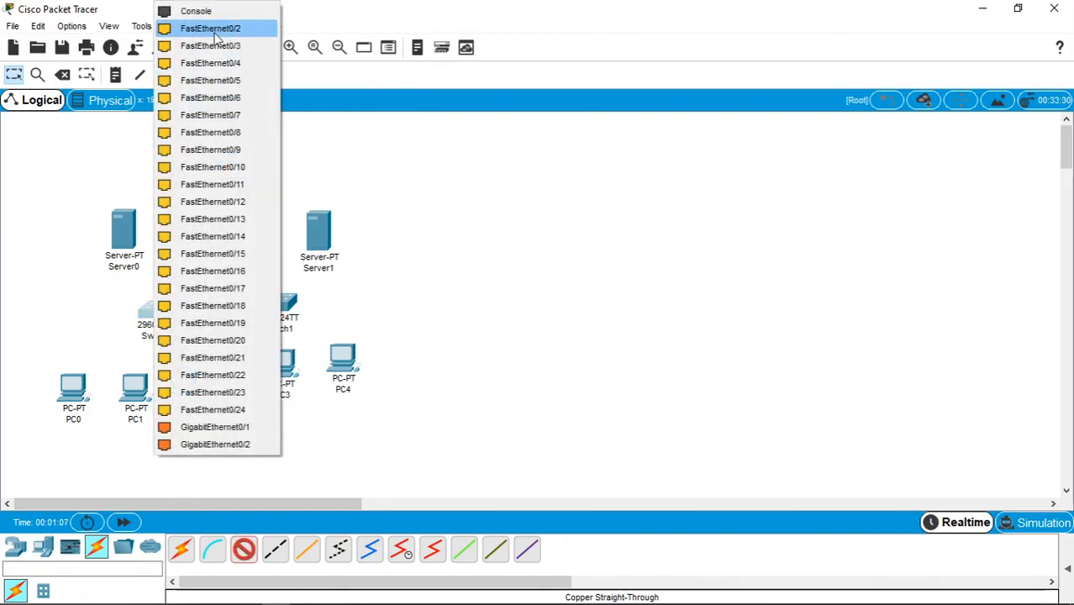
click(228, 27)
click(126, 231)
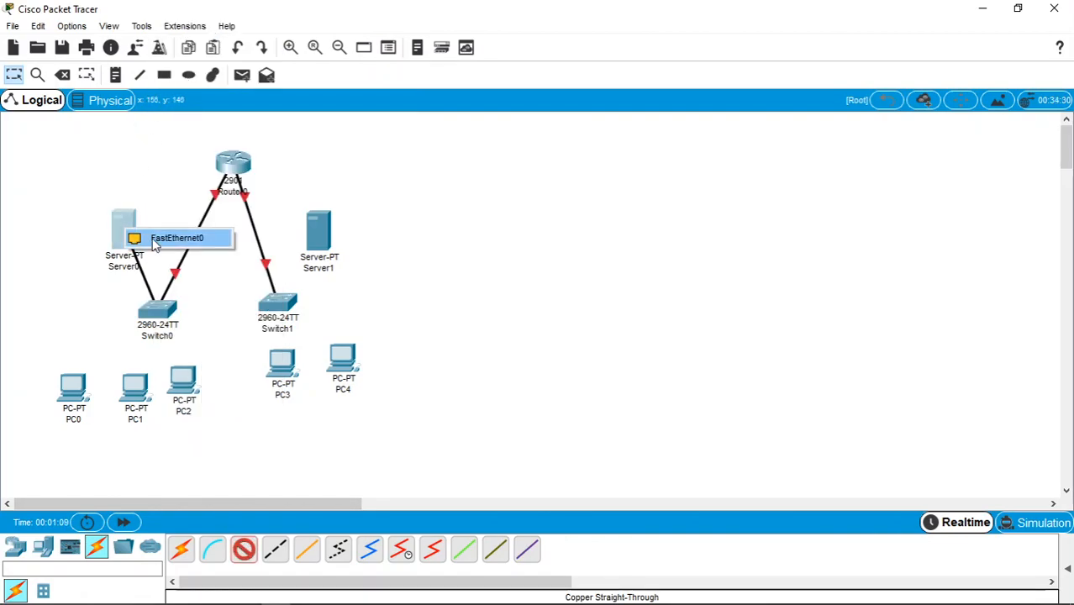
click(155, 238)
Connect Switch0 FastEthernet0/3 to PC0 FastEthernet0 with a copper straight-through cable
click(243, 550)
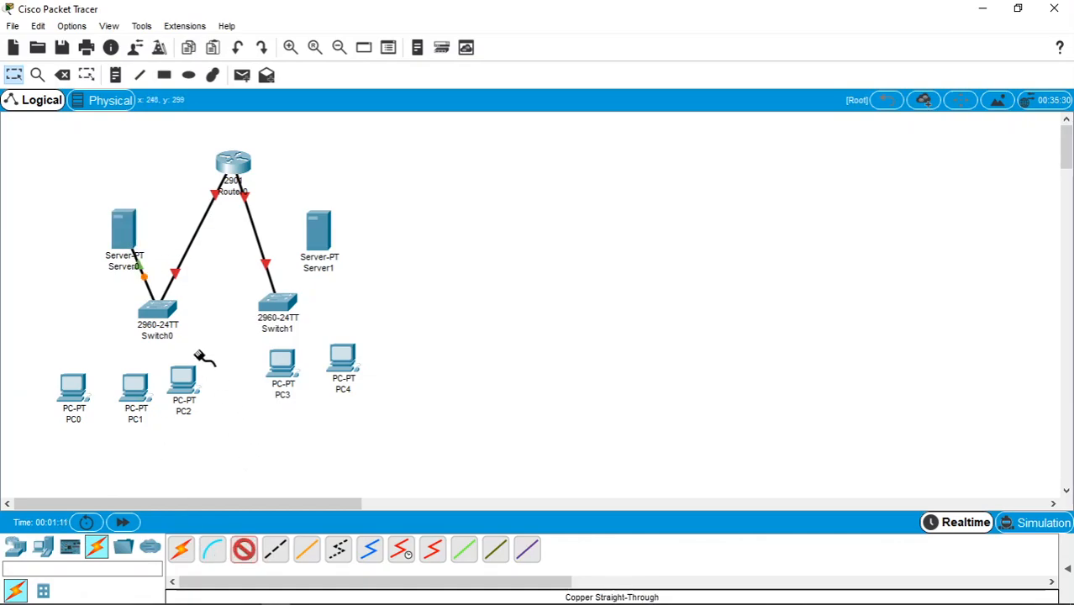
click(158, 312)
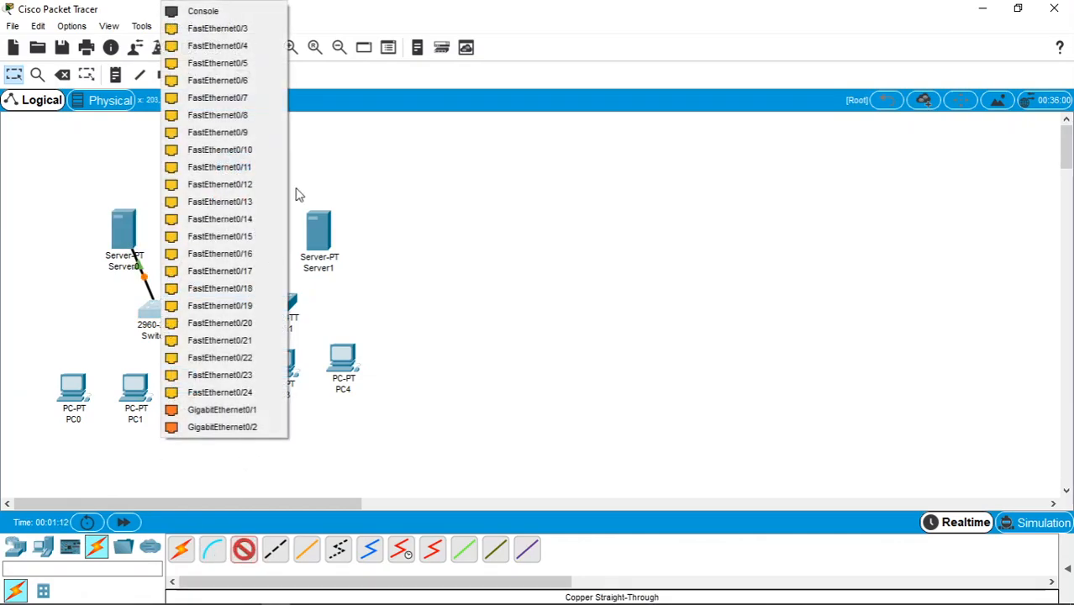
click(254, 31)
click(80, 380)
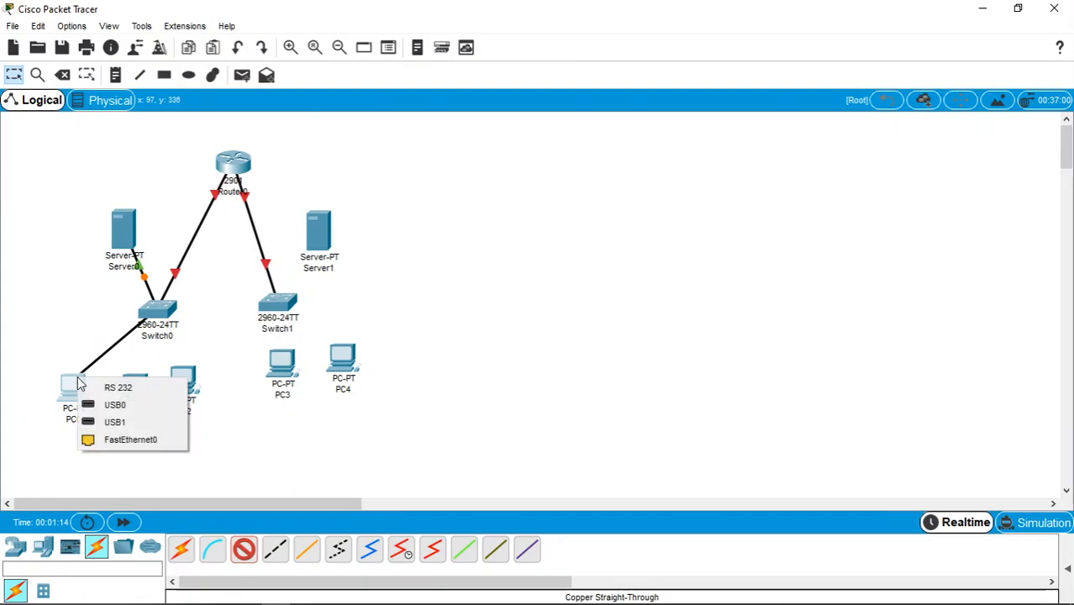
click(138, 434)
Connect Switch0 FastEthernet0/5 to PC1 FastEthernet0 with a copper straight-through cable
click(249, 558)
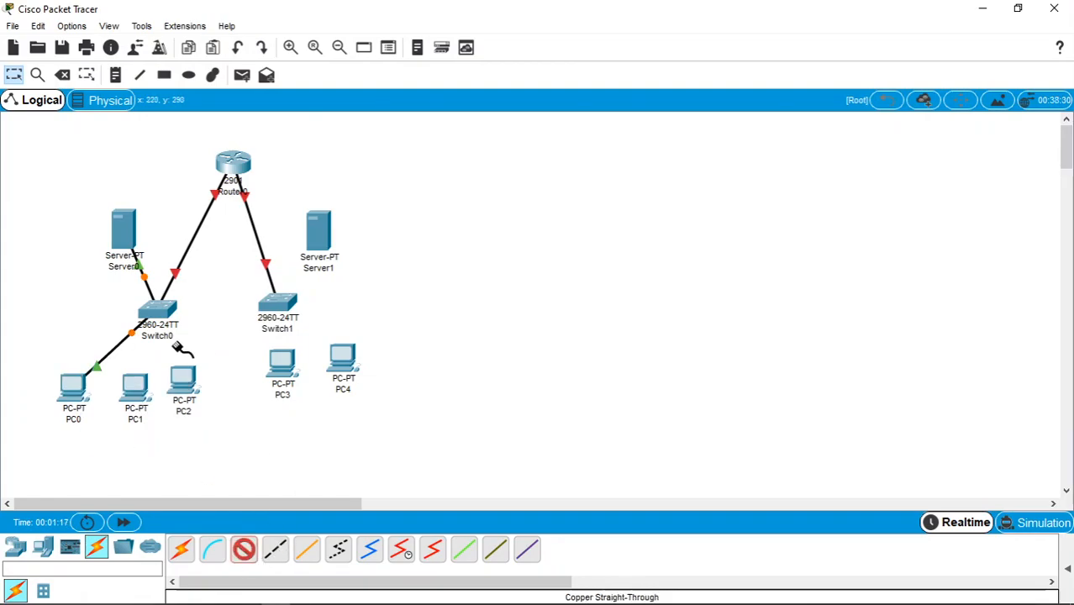
click(156, 310)
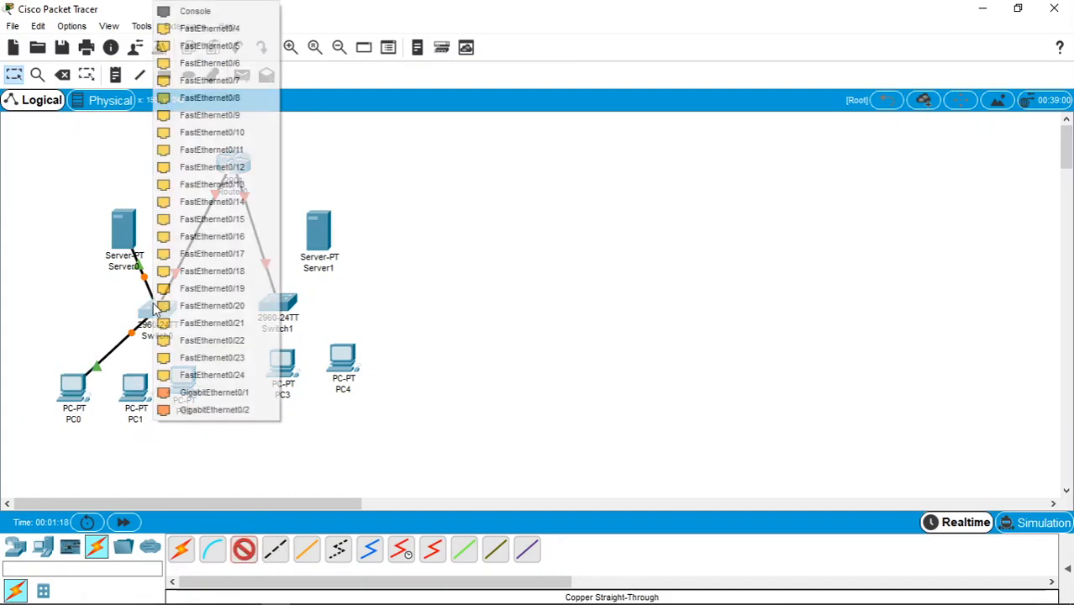
click(225, 51)
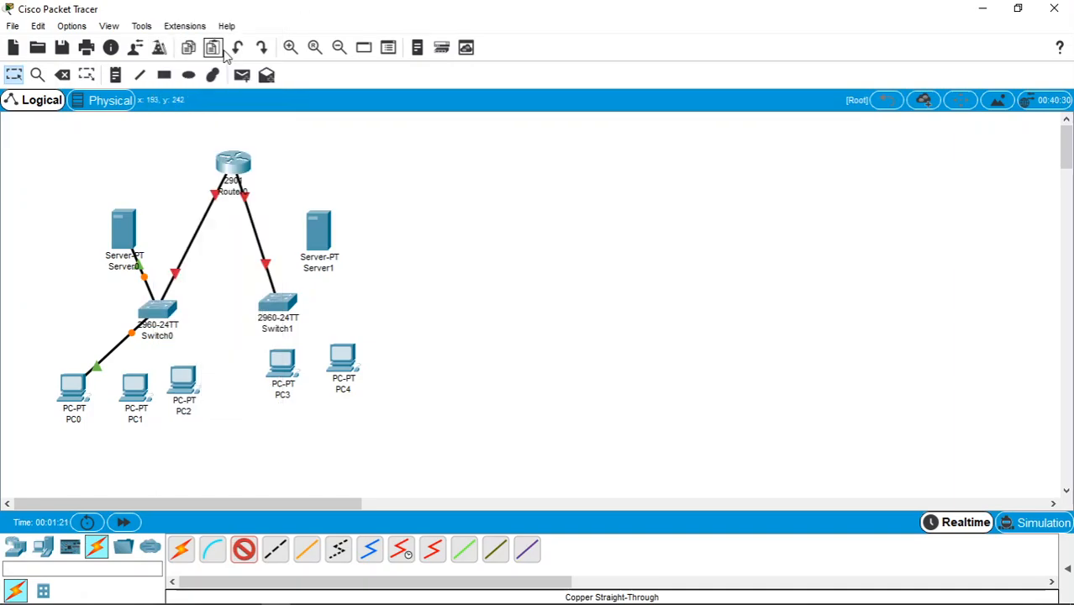
click(134, 391)
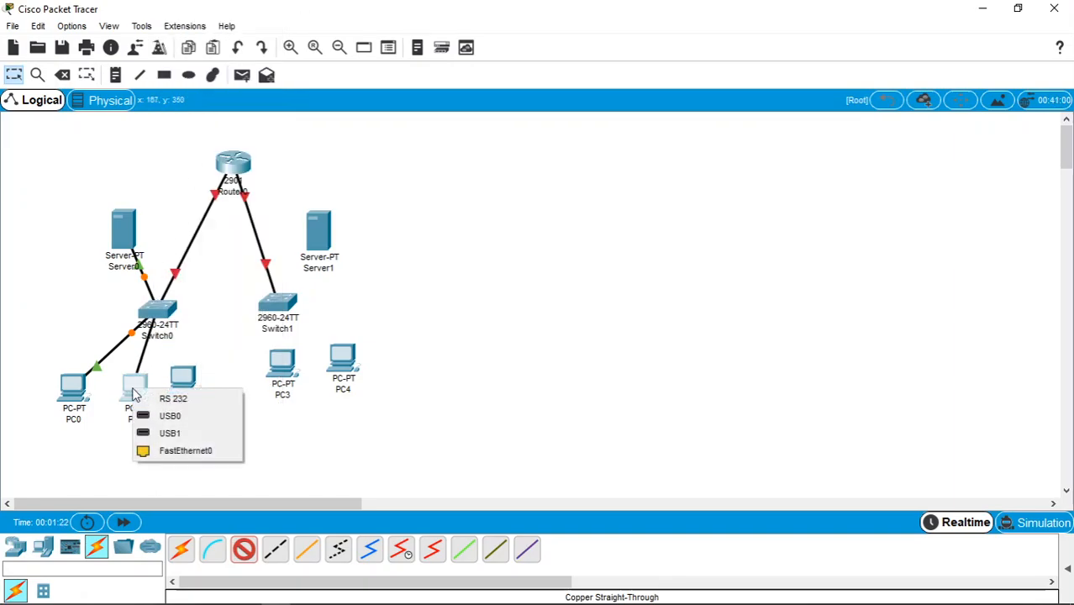
click(190, 450)
Connect the first free FastEthernet port on Switch0 to PC2 FastEthernet0 with a copper straight-through cable
click(245, 556)
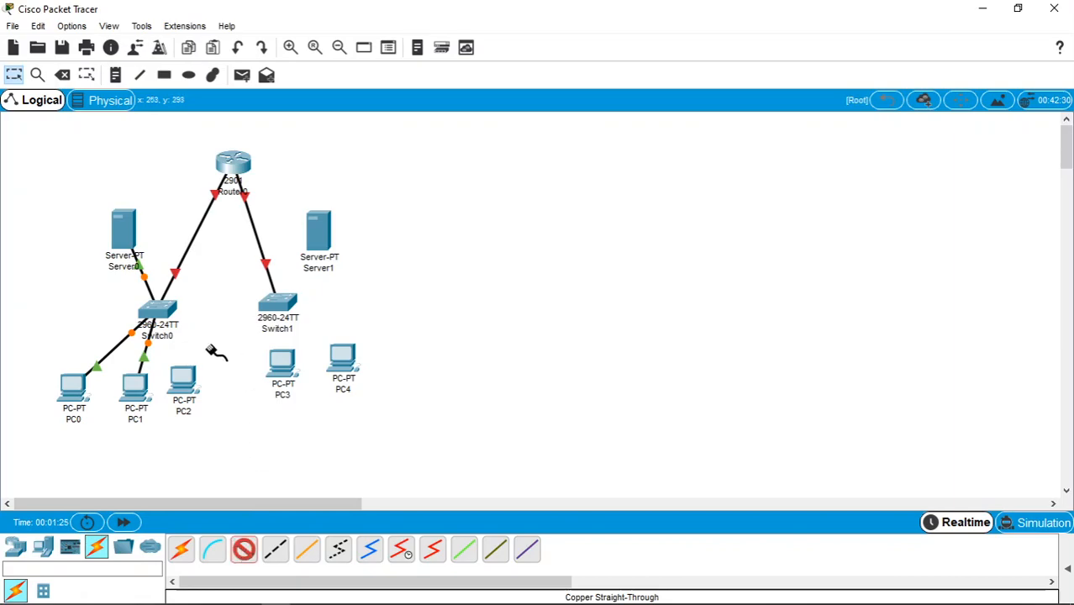
click(156, 313)
click(236, 34)
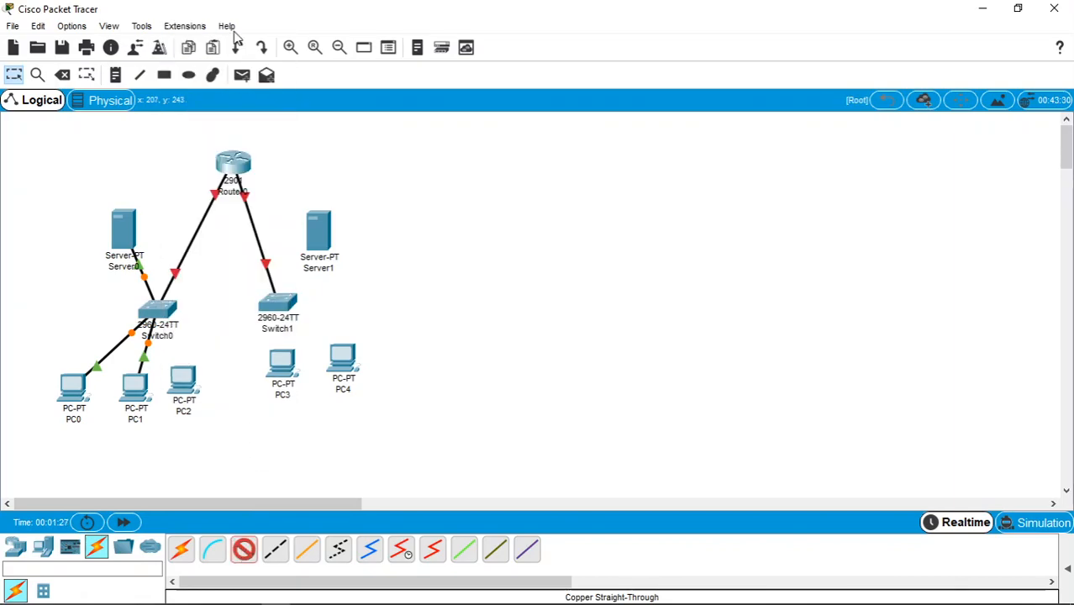
click(182, 376)
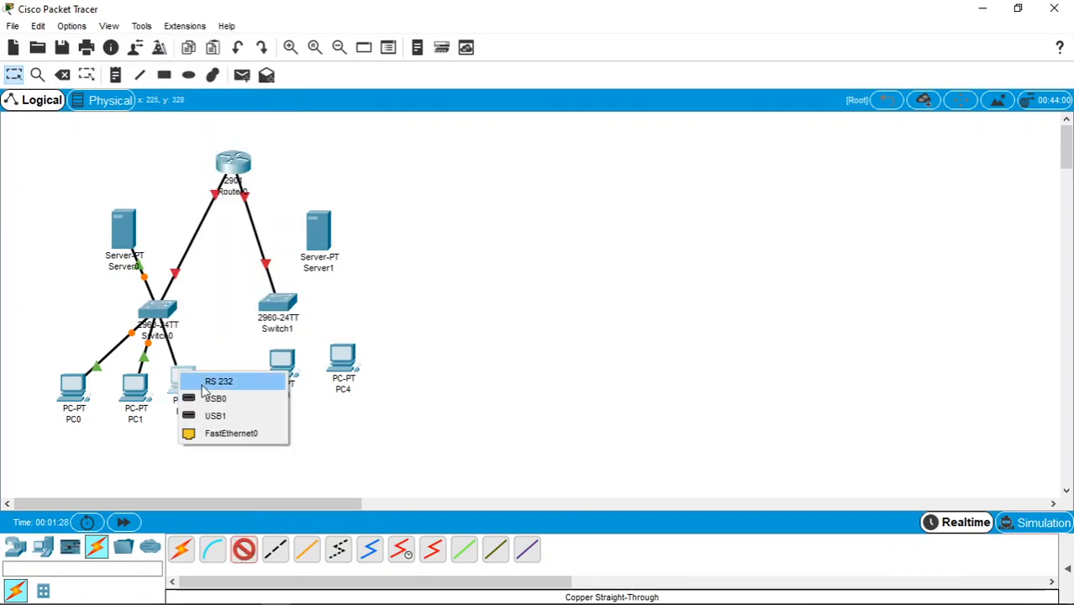
click(231, 431)
Connect Switch1 to Server1 with a copper straight-through cable
click(244, 550)
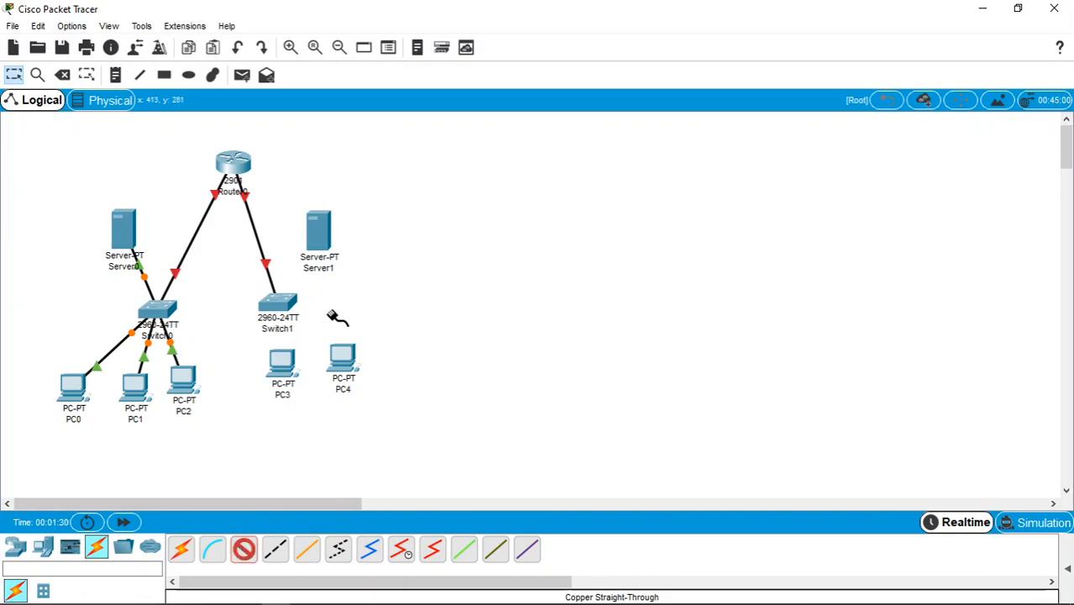
click(278, 304)
click(369, 31)
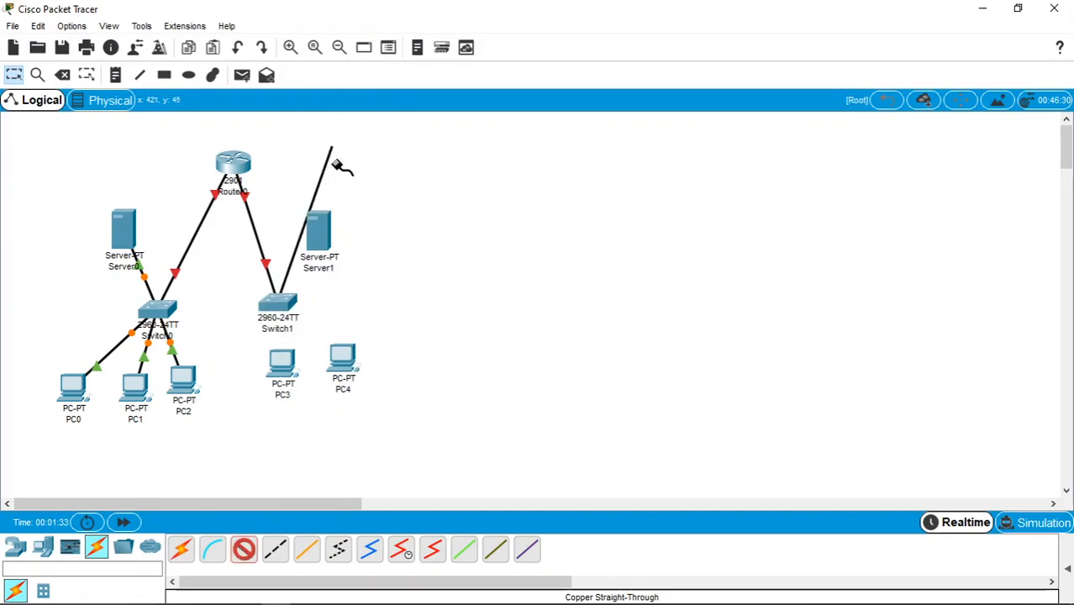
click(320, 228)
click(361, 244)
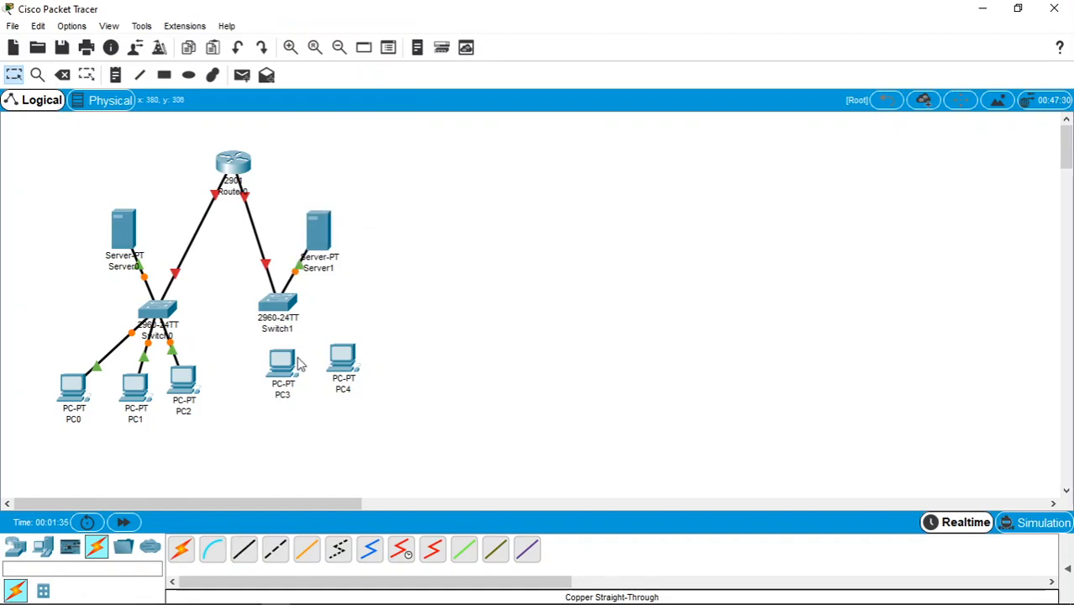
Connect a free port on Switch1 to PC3 FastEthernet0 with a copper straight-through cable
click(243, 550)
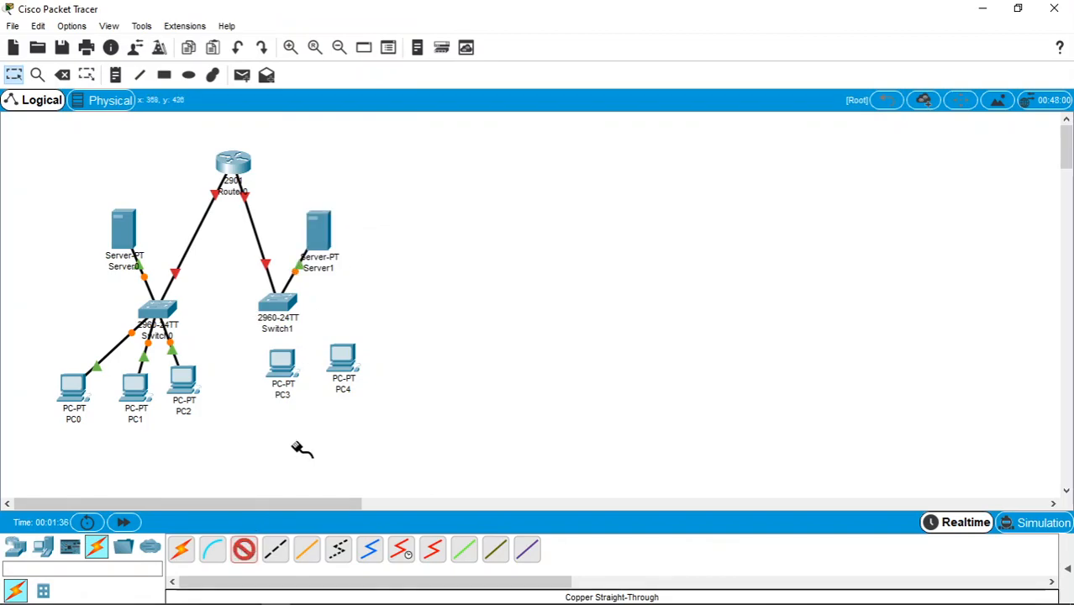
click(277, 302)
click(367, 46)
click(286, 378)
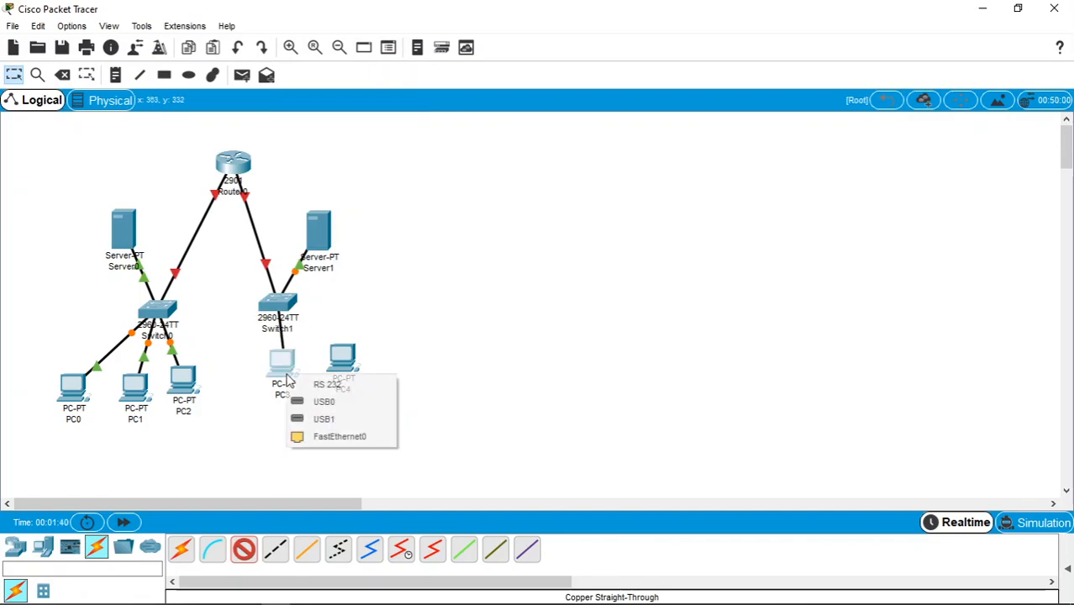
click(331, 436)
Connect a free port on Switch1 to PC4 FastEthernet0 with a copper straight-through cable
click(246, 551)
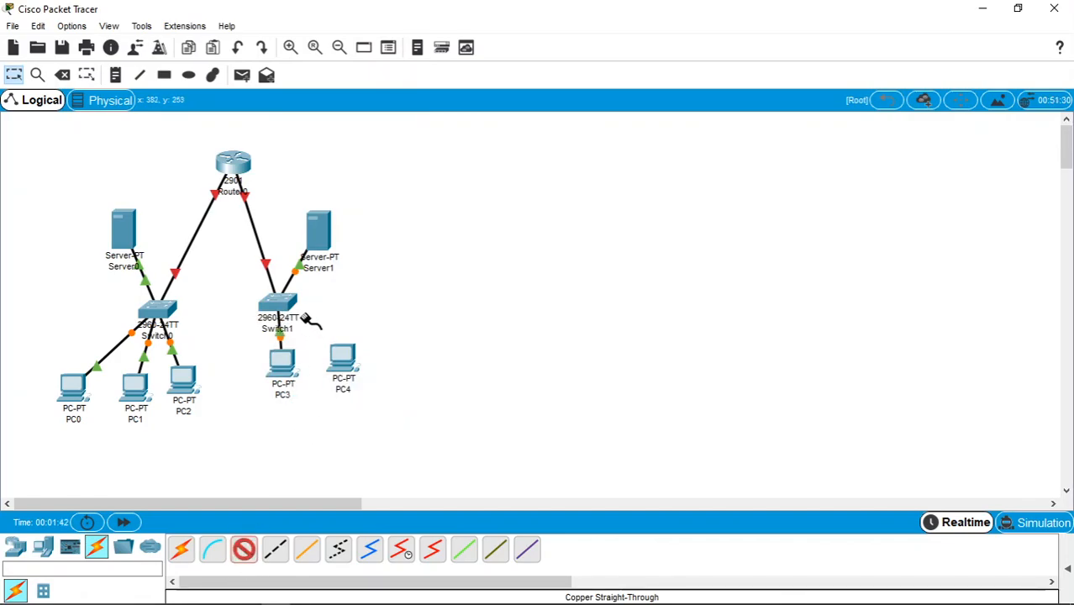
click(287, 306)
click(370, 30)
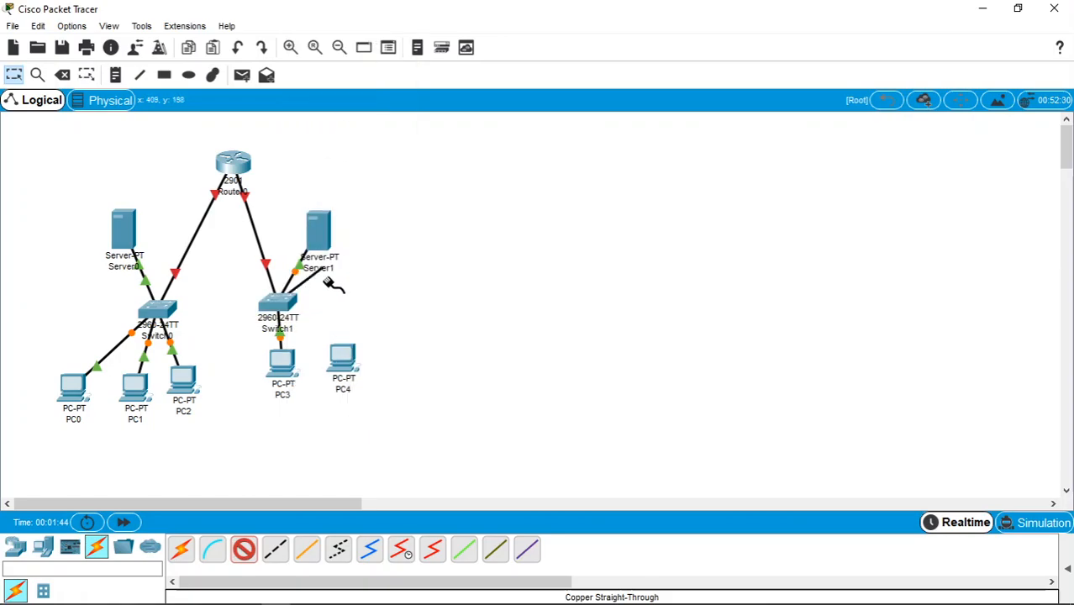
click(340, 353)
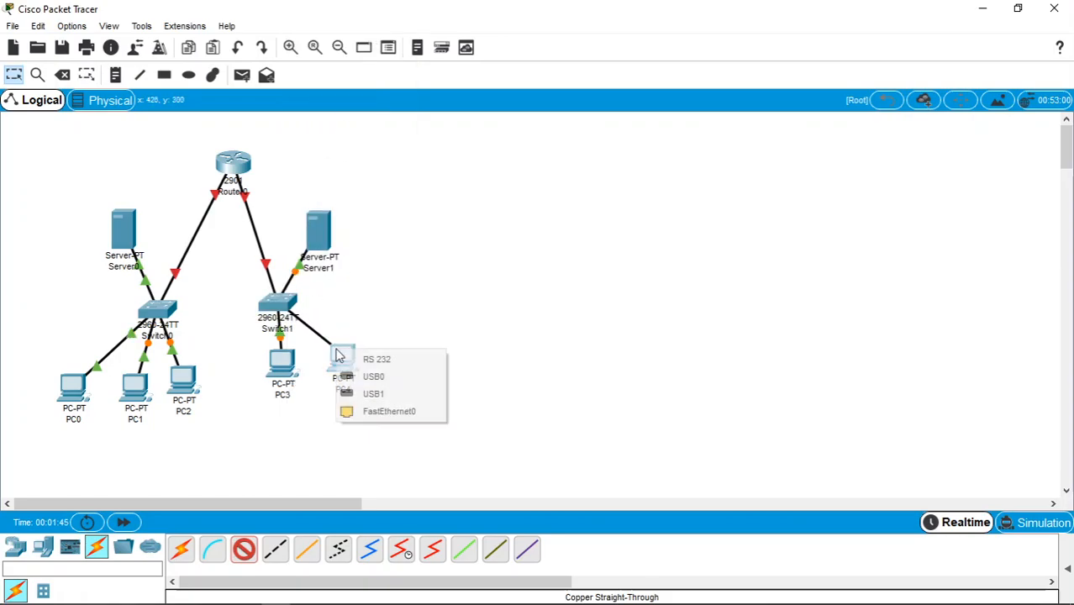
click(389, 411)
Spread PC3, PC4 and Server1 farther apart around Switch1
drag(283, 361, 264, 370)
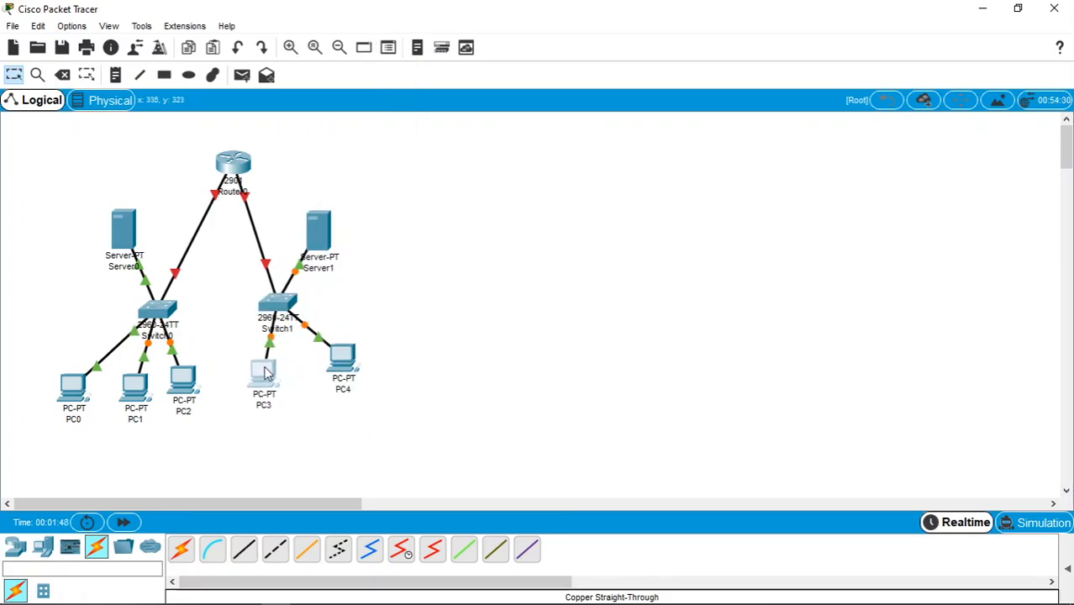
drag(341, 360, 340, 388)
drag(322, 233, 349, 233)
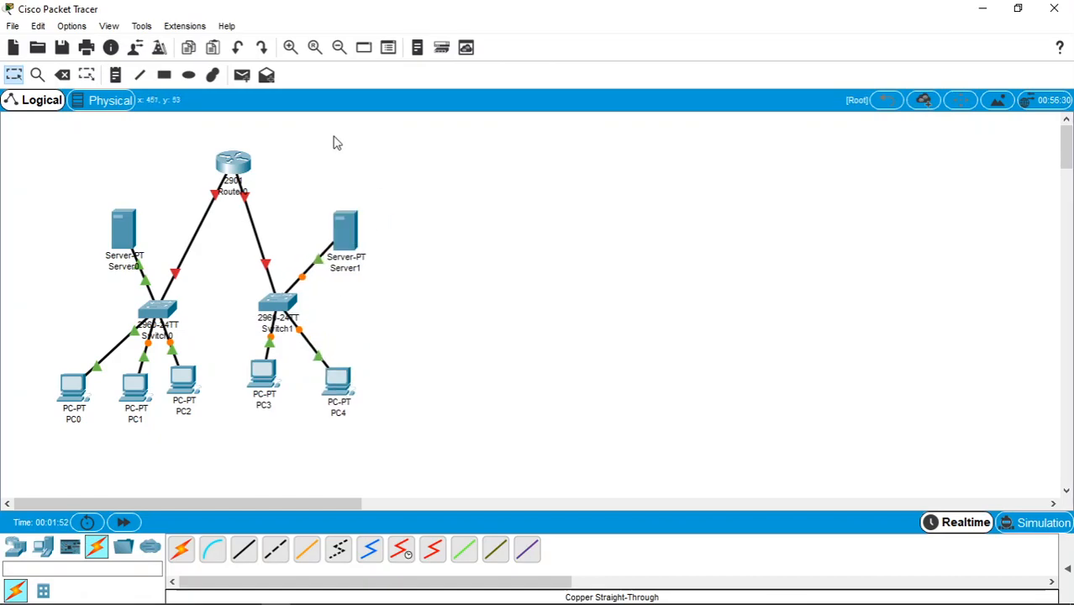
Add the note "0/1 : 200.1.3.10" beside Router0 on the Switch1 side
click(115, 75)
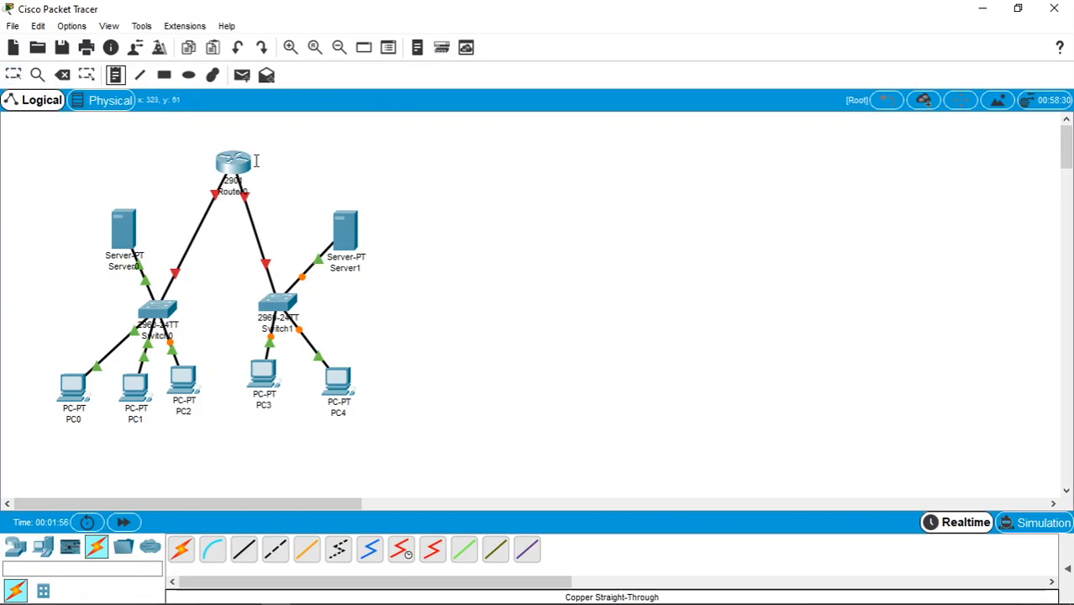
click(257, 161)
text(G0/1)
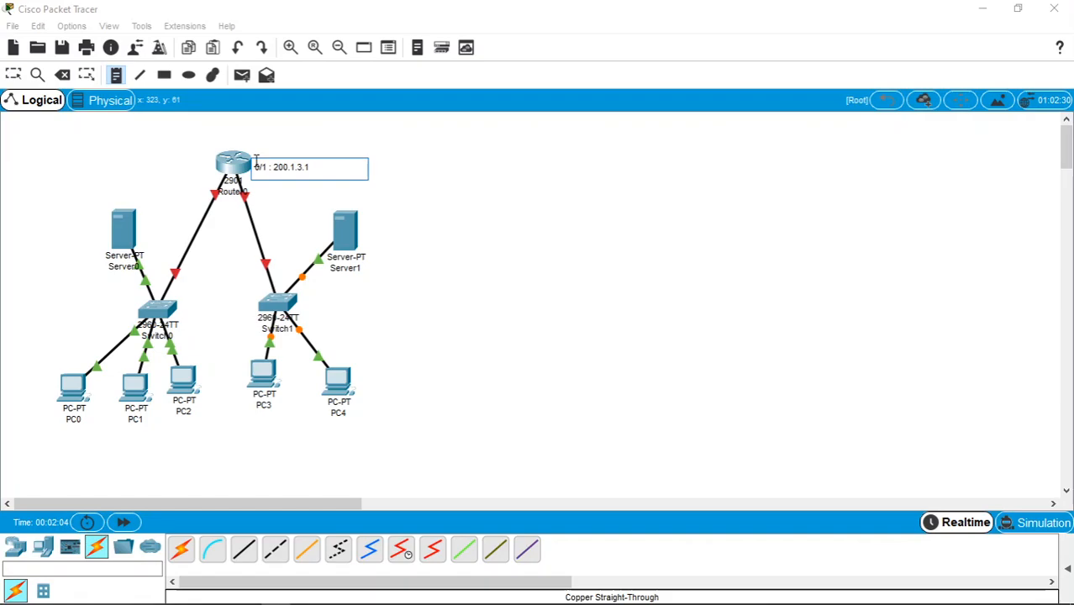
Add the note "0/0 : 200.1.2.4" on the Switch0 side of Router0 and move both interface notes slightly away from the router
click(154, 165)
text(0/0)
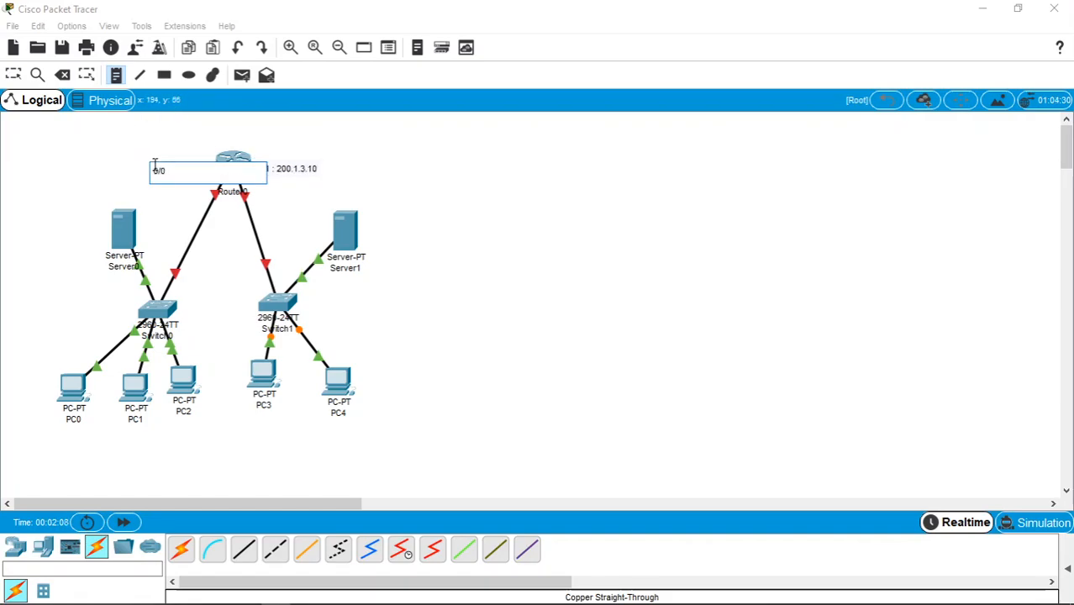
text( : 200.1.2.4)
click(14, 75)
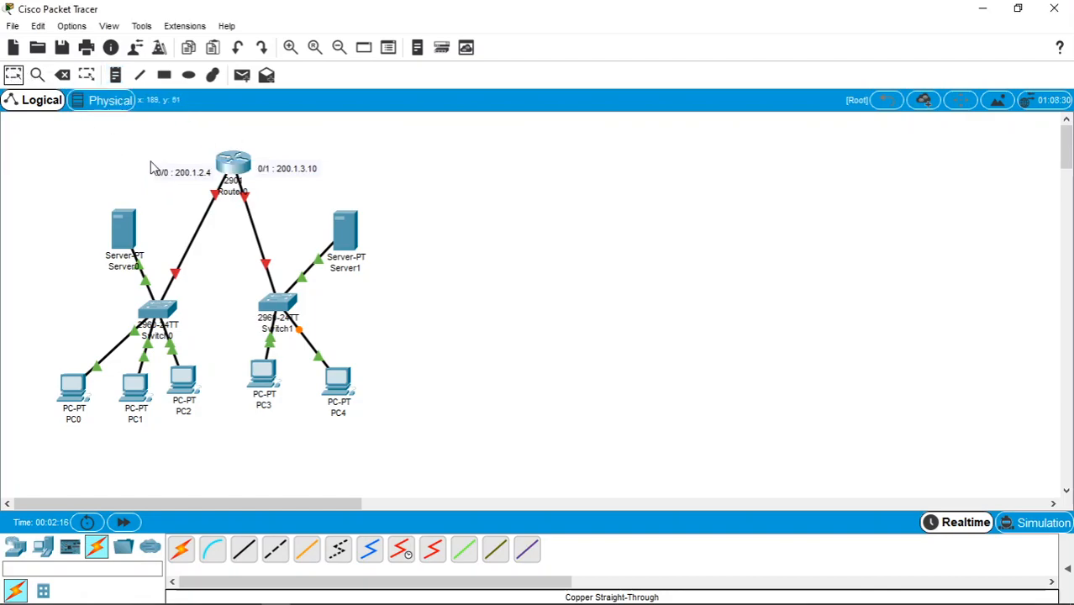
drag(176, 180, 164, 174)
drag(284, 178, 299, 171)
Add the note "200.1.2.99" below Server0
click(115, 75)
click(58, 275)
text(200)
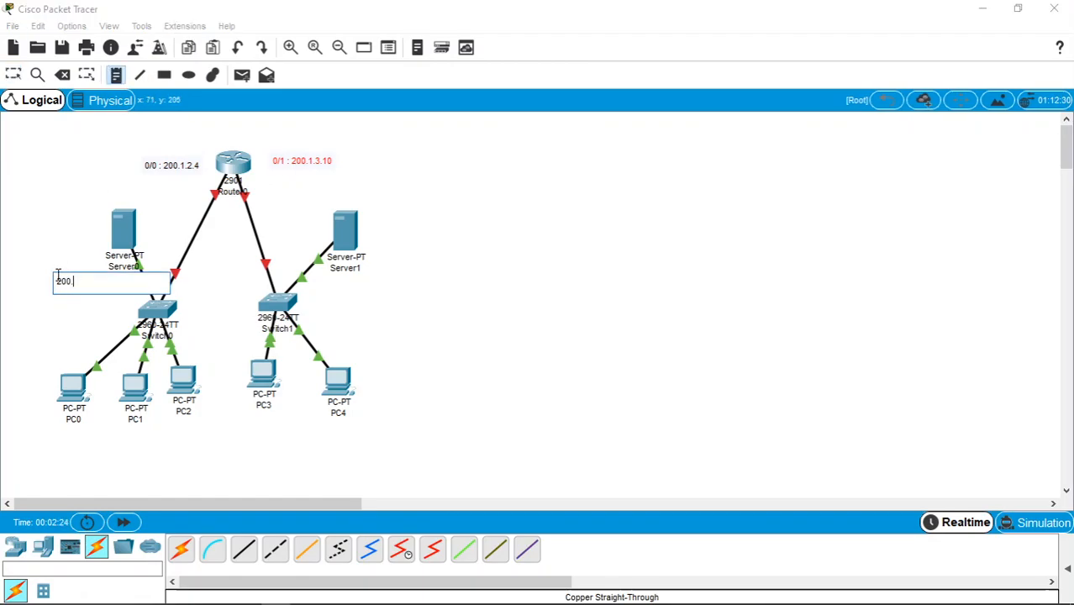
text(.1.2.99)
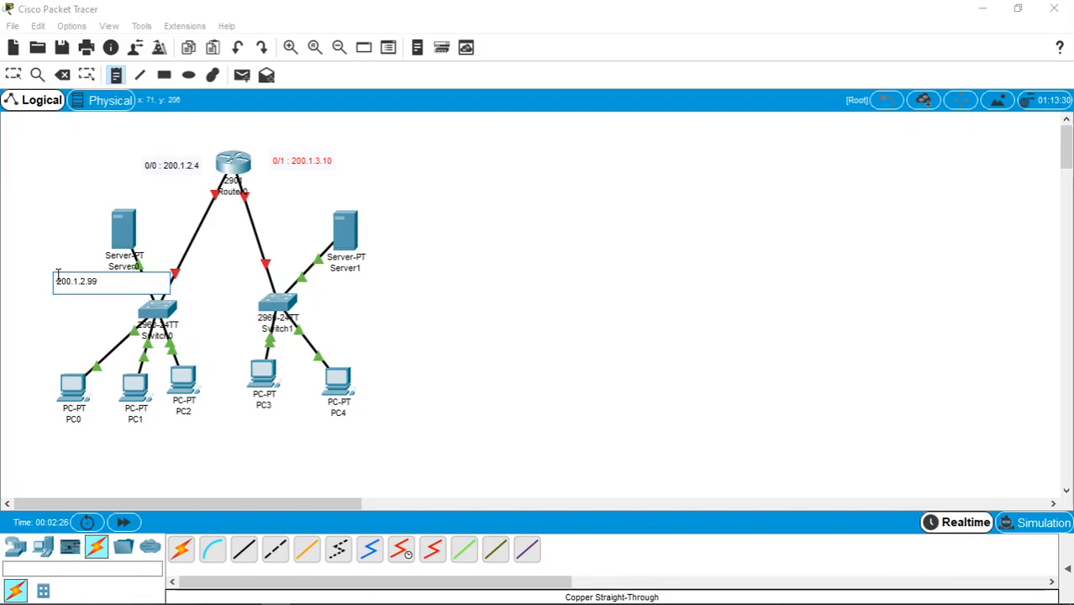
Add the note "200.1.3.99" below Server1 and leave note placement
click(111, 79)
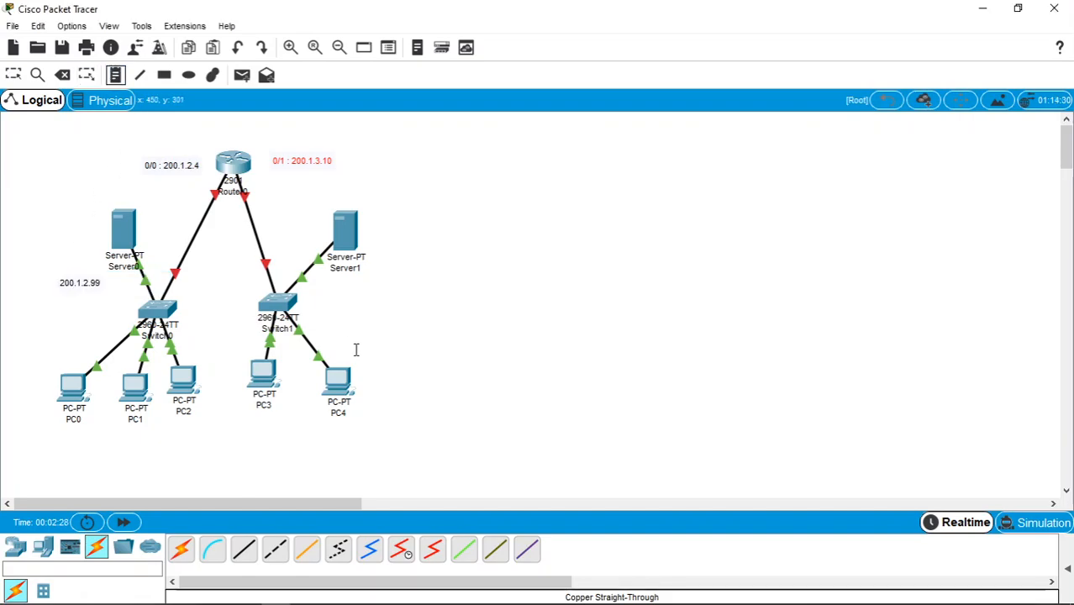
click(346, 286)
text(200.)
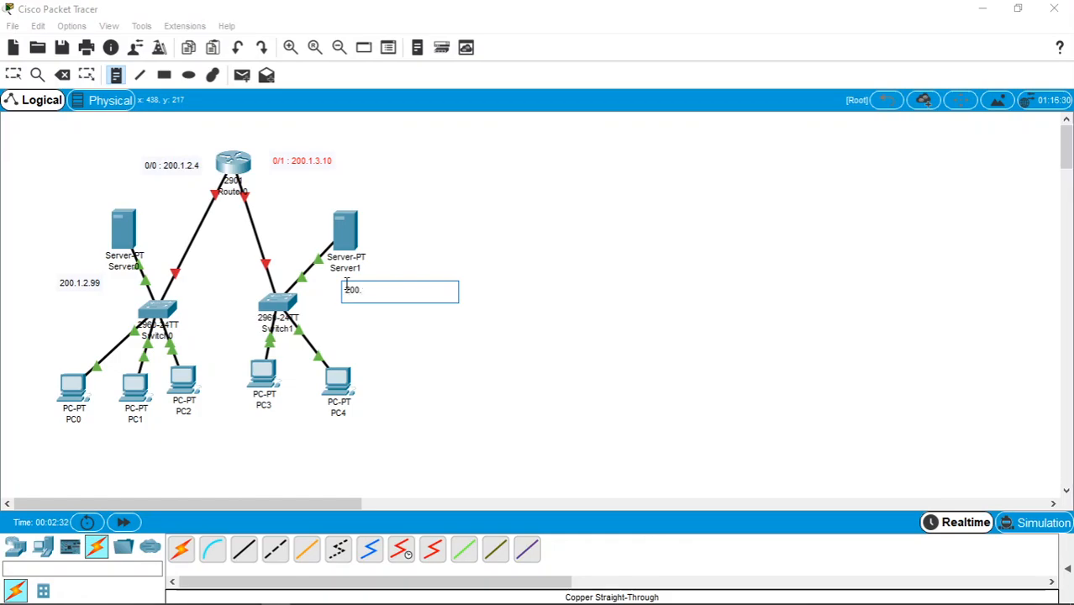
text(1.3.99)
click(436, 230)
click(8, 76)
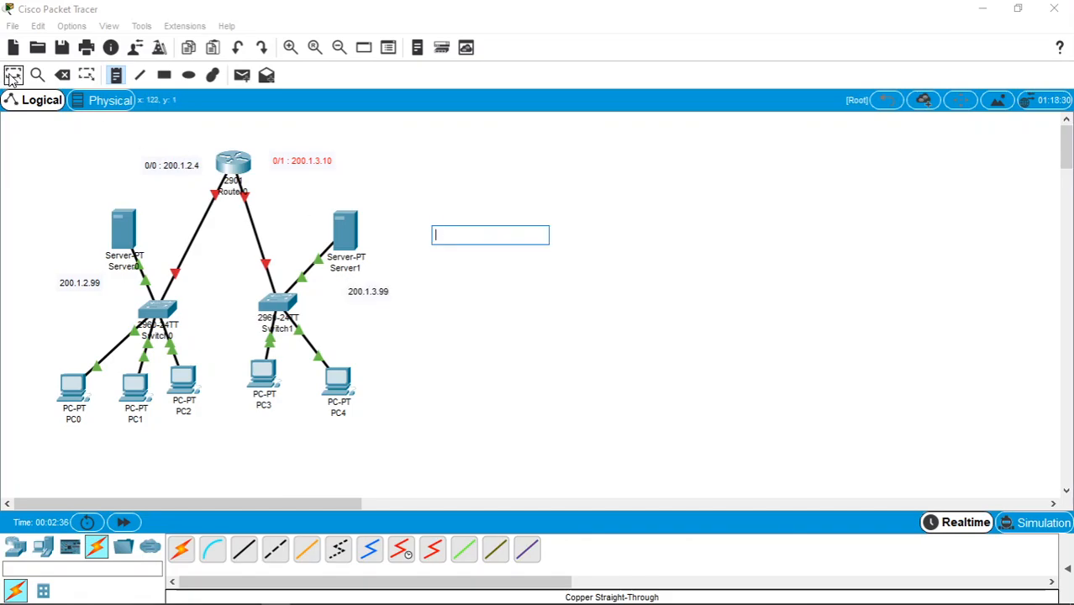
Turn on Router0's GigabitEthernet0/0 and set its IP address to 200.1.2.4 with subnet mask 255.255.255.0
click(240, 166)
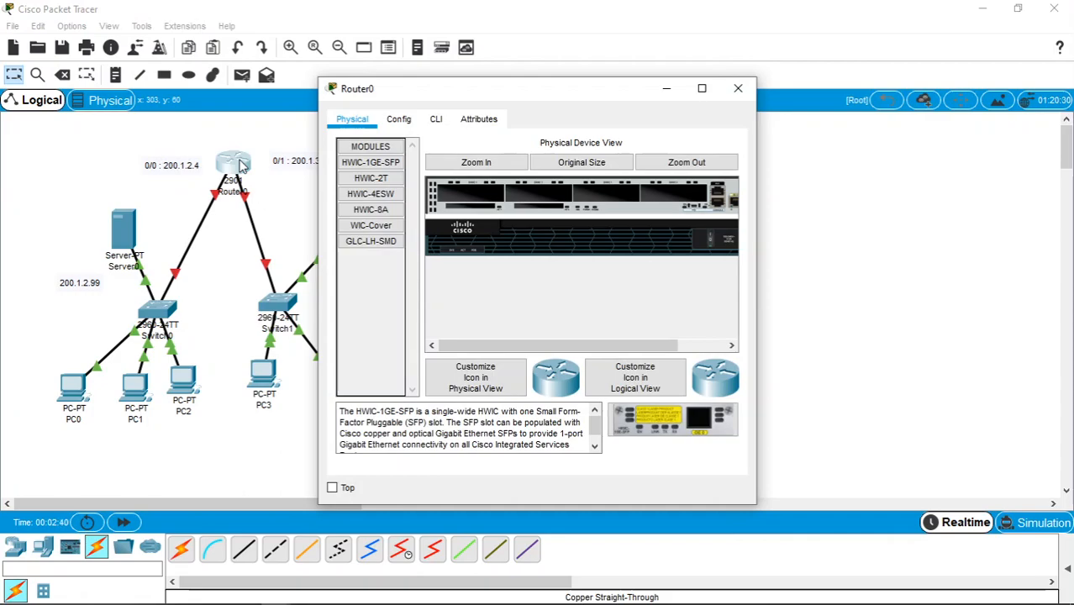
click(400, 121)
click(407, 282)
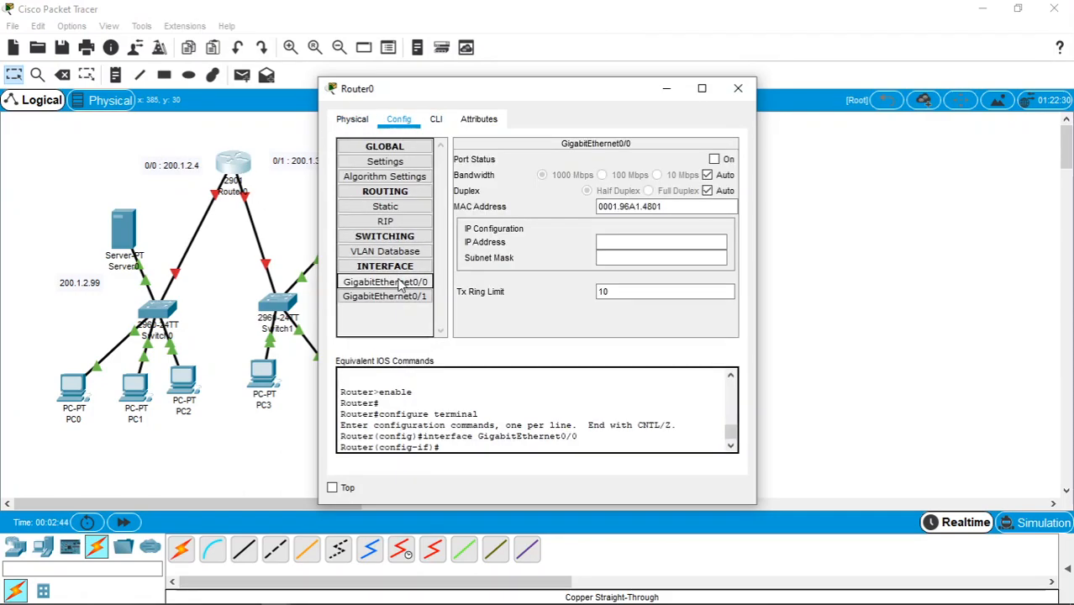
click(714, 159)
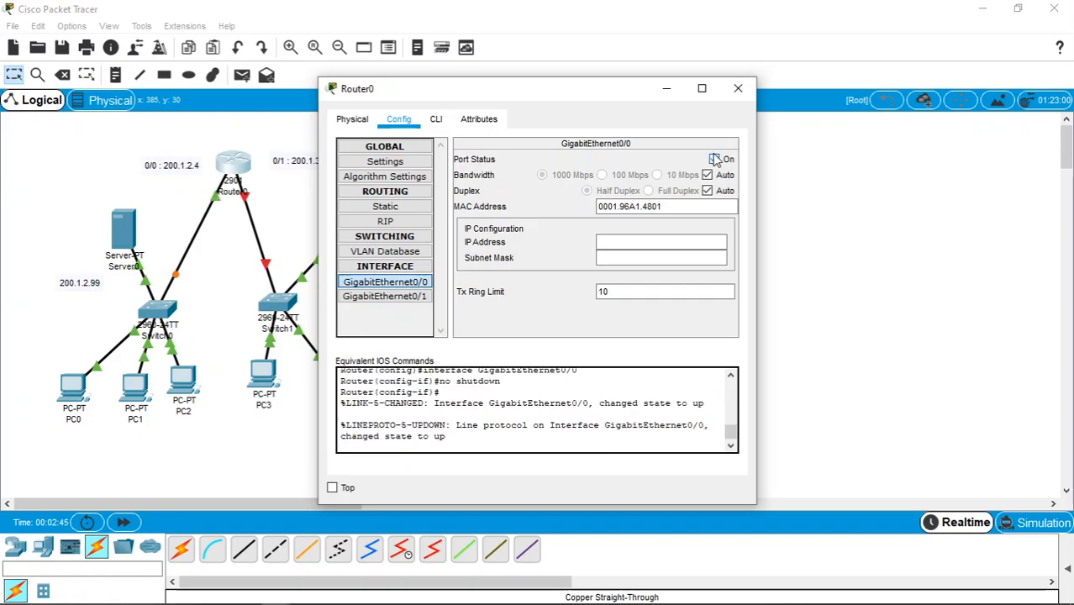
click(645, 247)
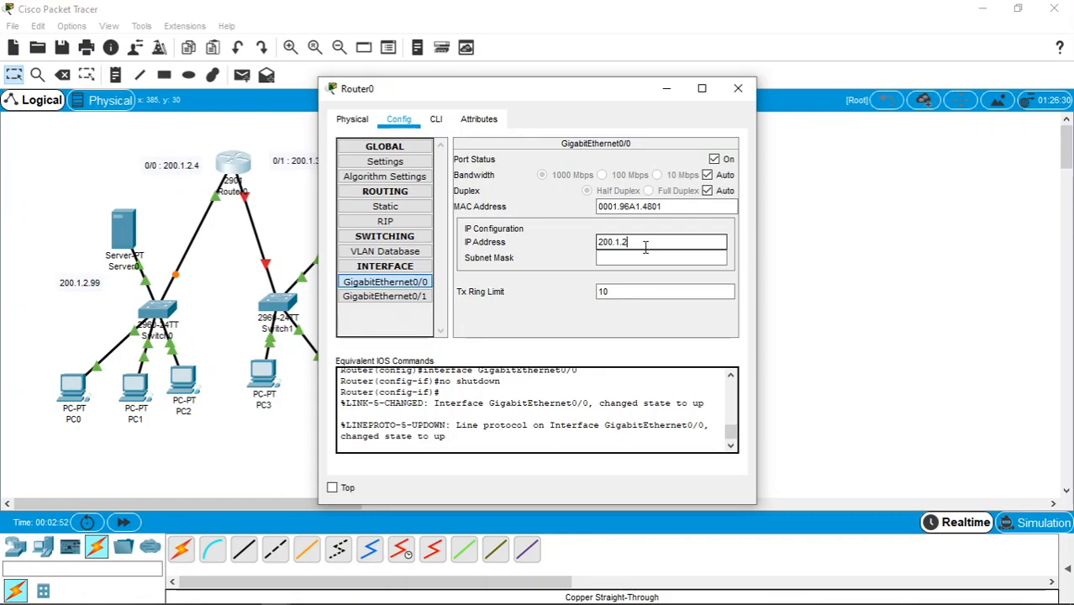
click(641, 254)
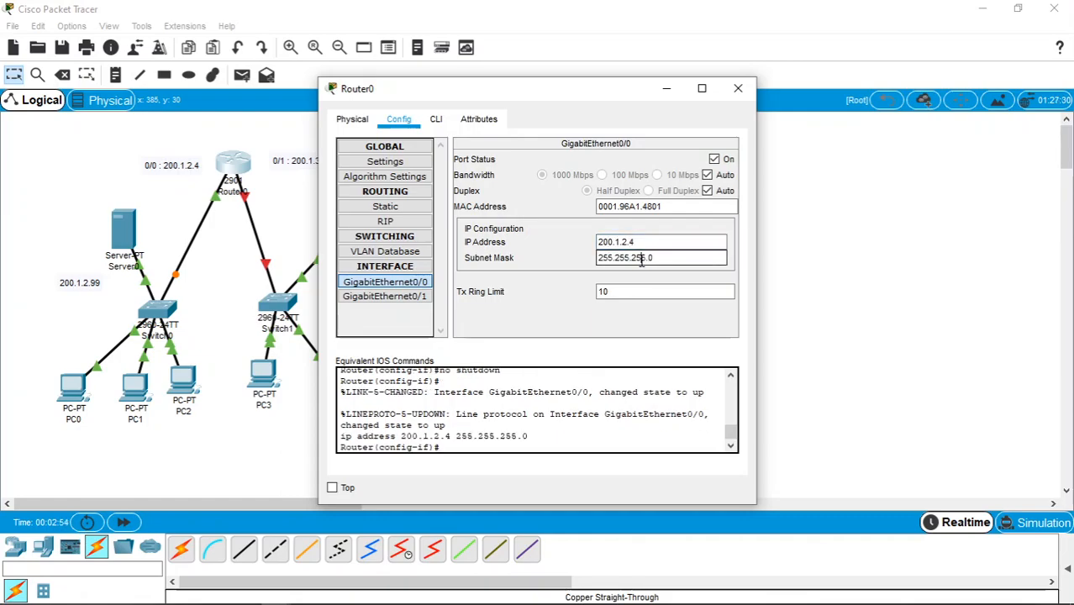
Set Router0's GigabitEthernet0/1 to IP address 200.1.3.10 with subnet mask 255.255.255.0 and turn the port on
click(413, 299)
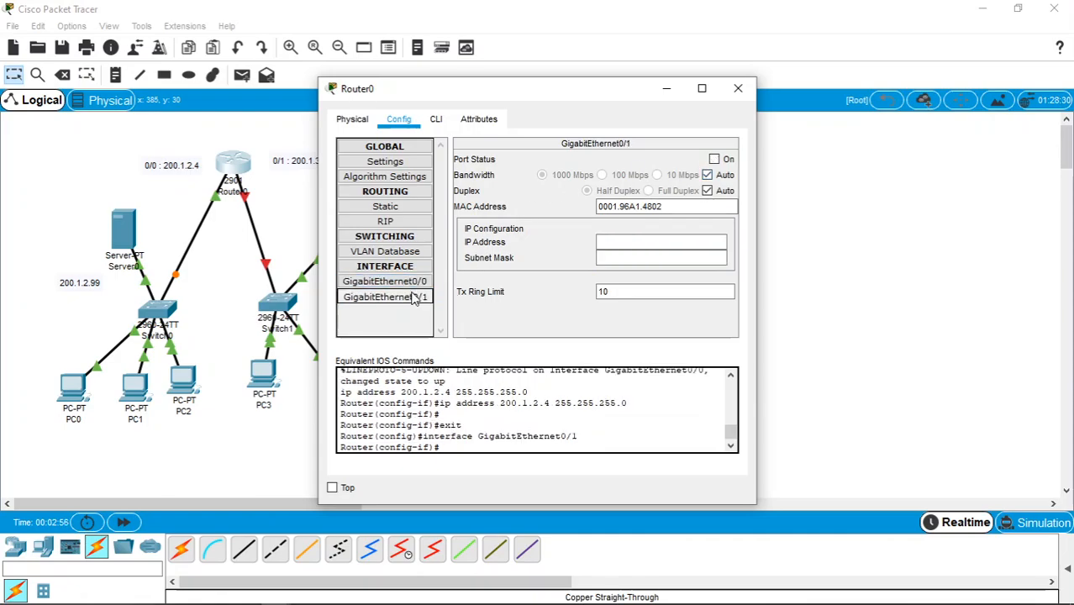
click(647, 241)
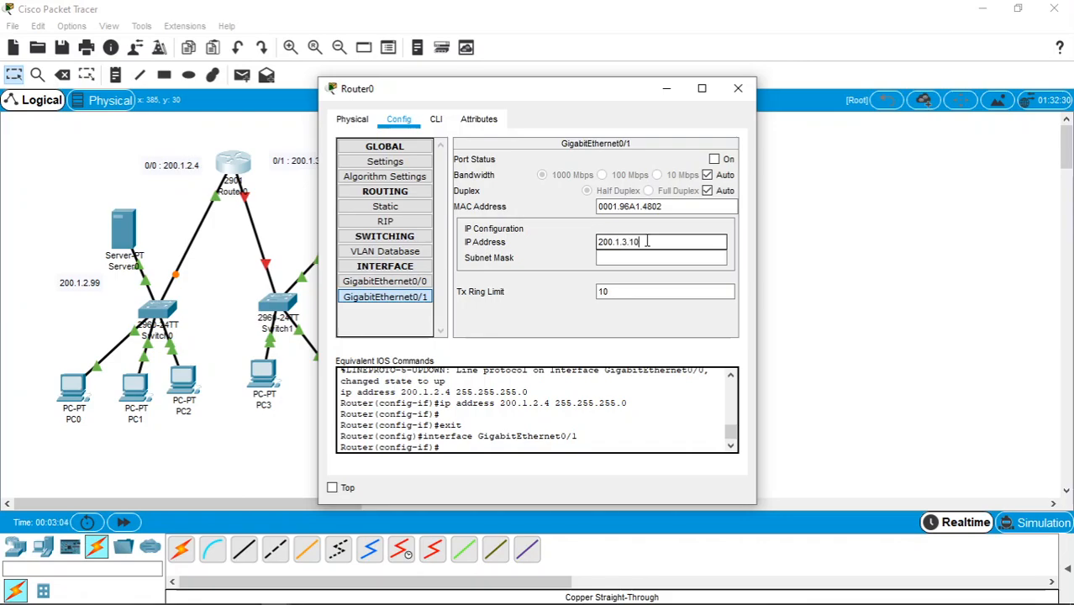
text(200.1.3.10)
key(Tab)
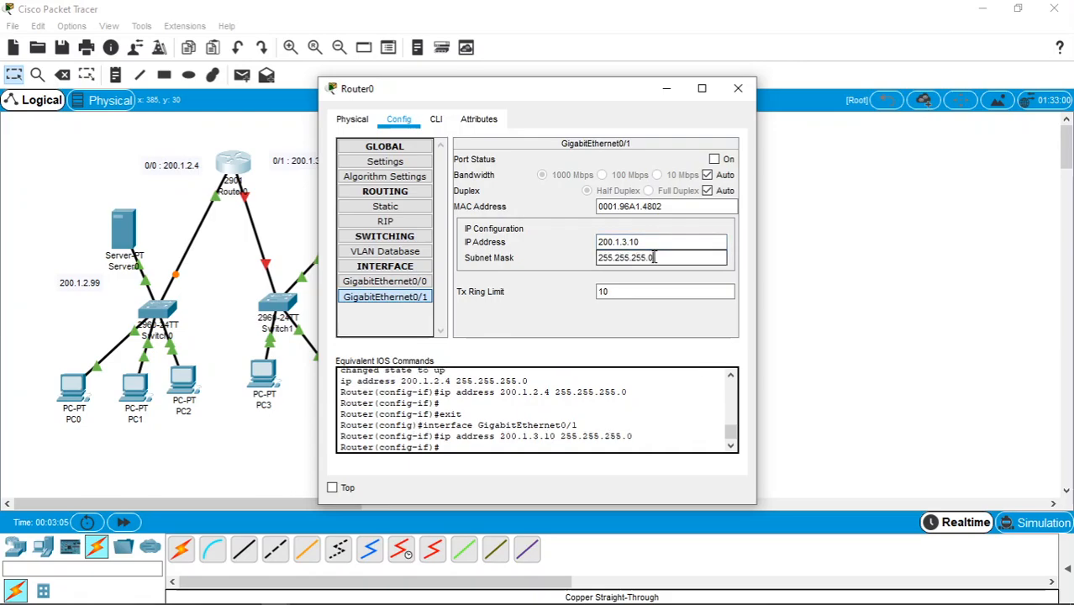
click(714, 160)
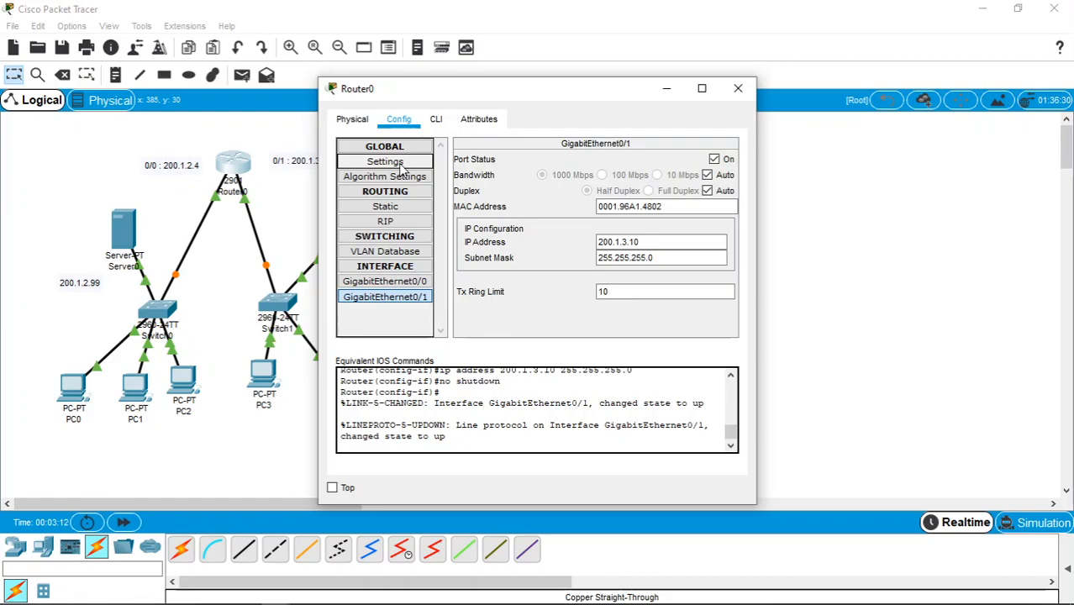
Add the networks 200.1.2.0 and 200.1.3.0 to Router0's RIP routing and close the router's configuration
click(402, 222)
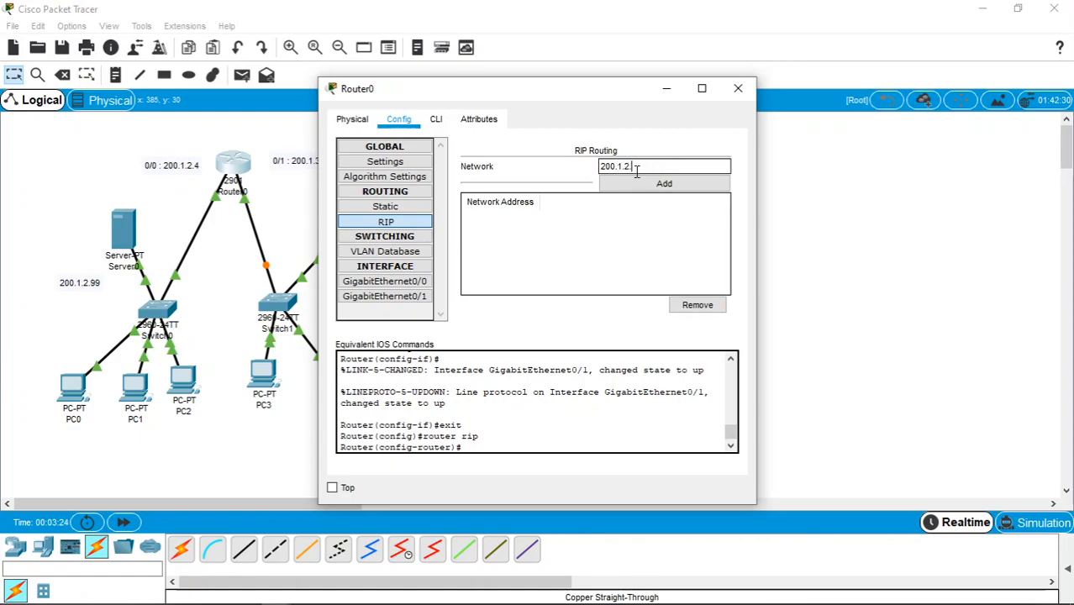
click(642, 183)
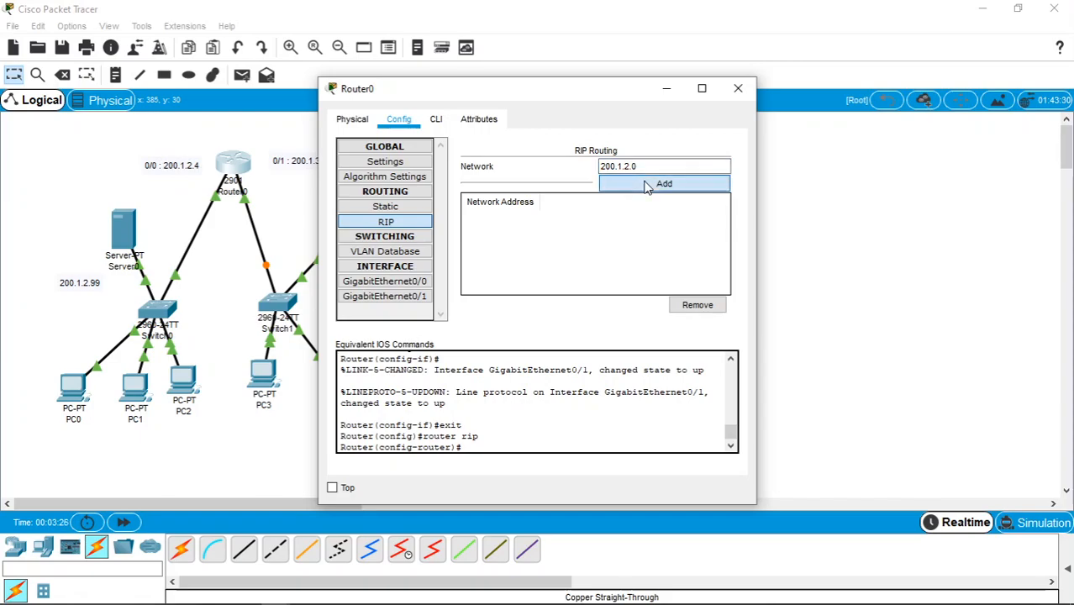
click(633, 164)
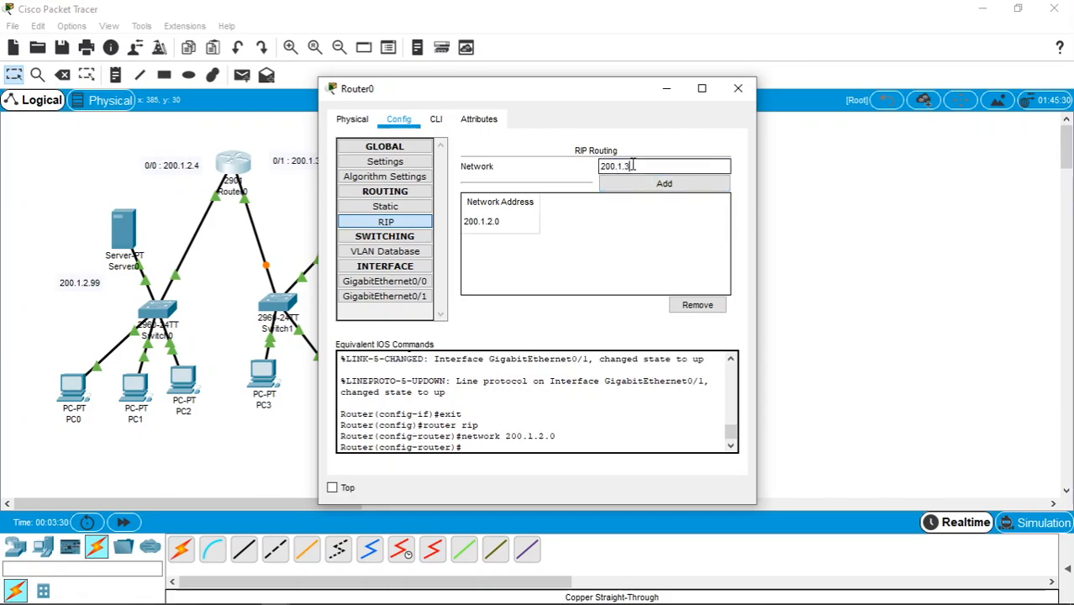
click(650, 184)
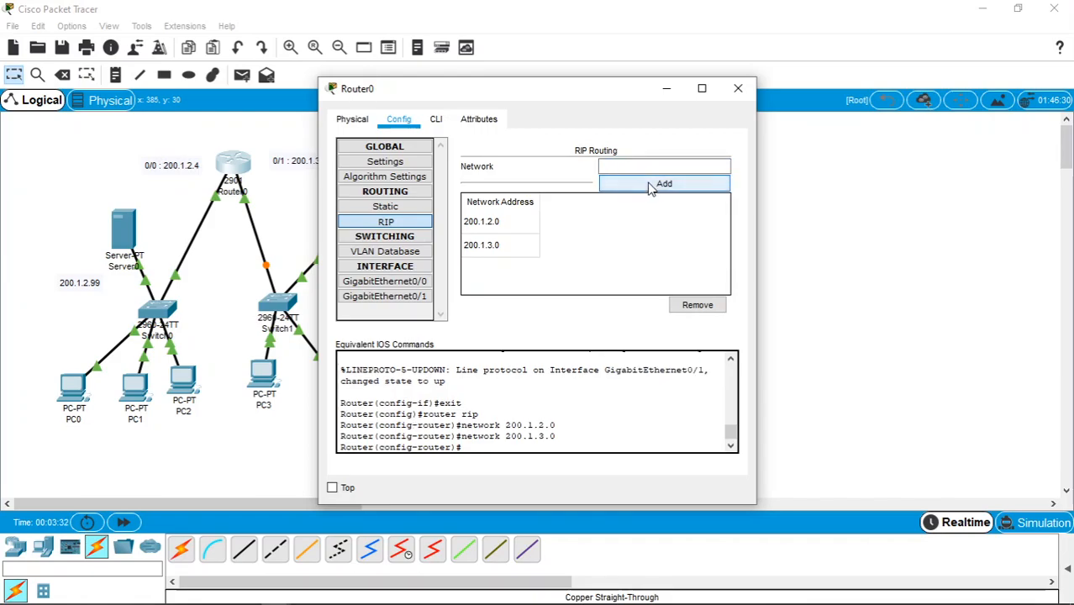
click(736, 91)
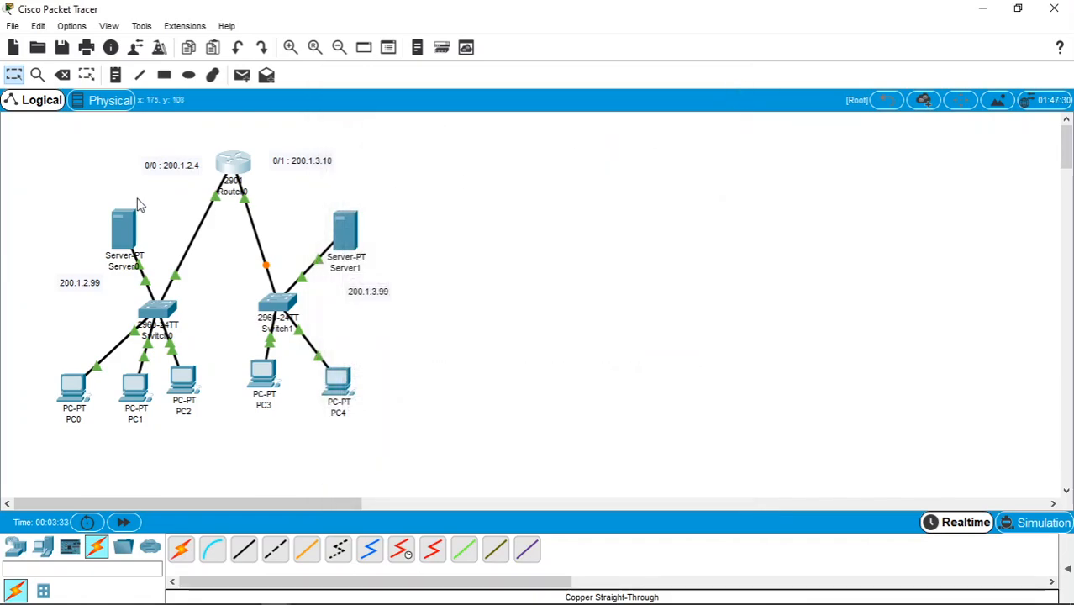
Shift Server0 a little farther left above its address note and set its static IP address to 200.1.2.99 with subnet mask 255.255.255.0
drag(127, 229, 91, 229)
click(91, 228)
click(432, 124)
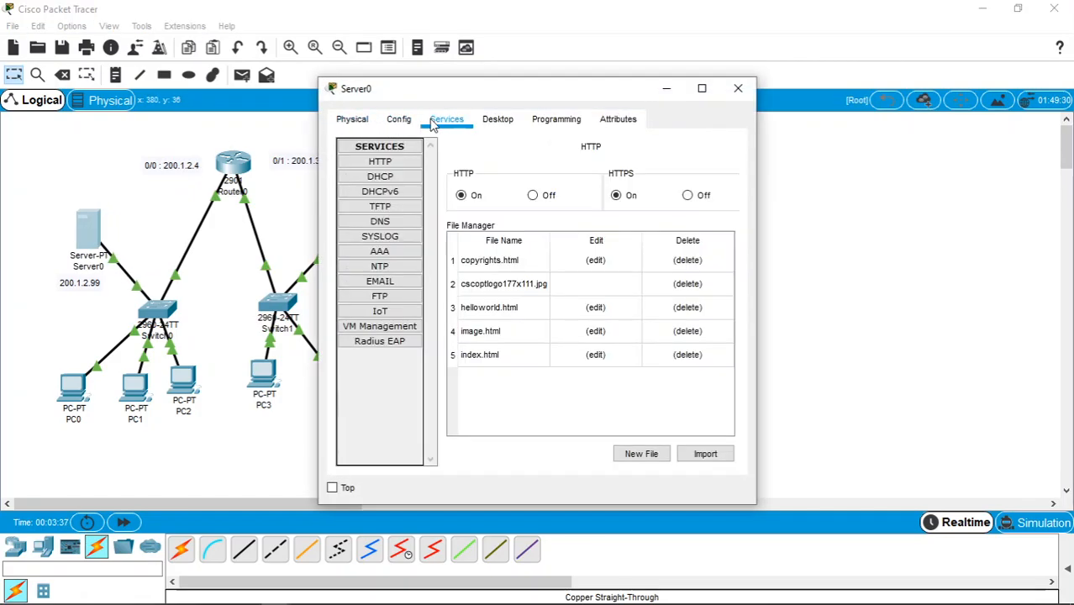
click(496, 120)
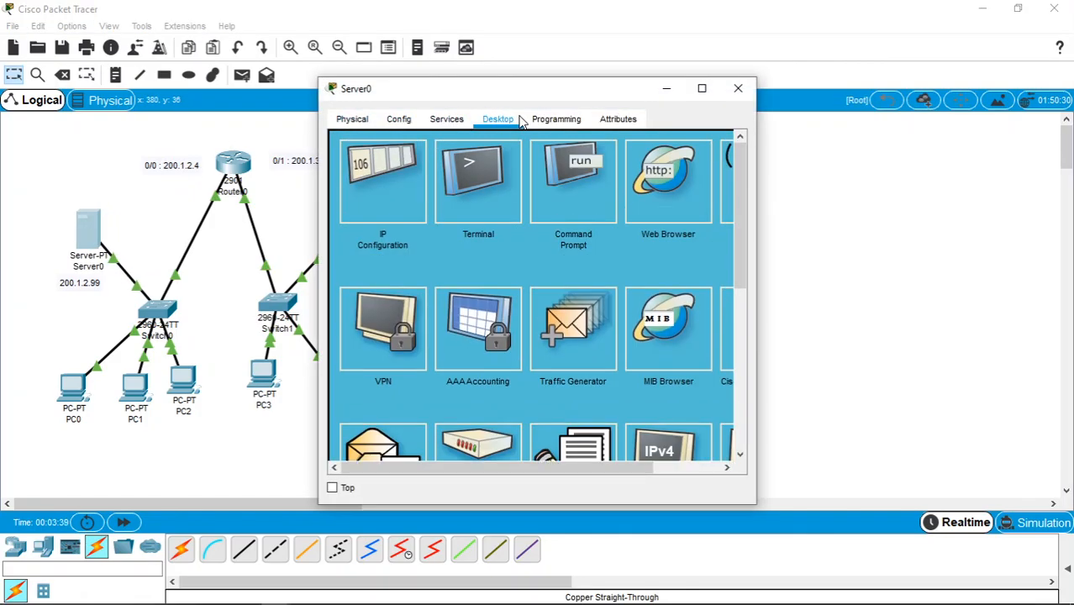
click(384, 199)
click(469, 210)
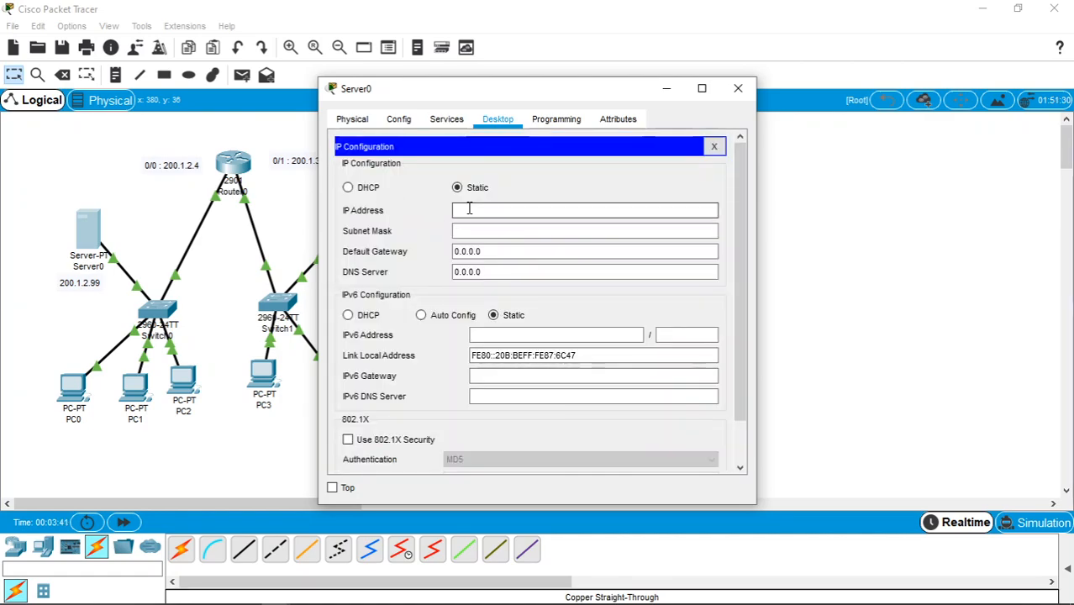
text(200.1.2.)
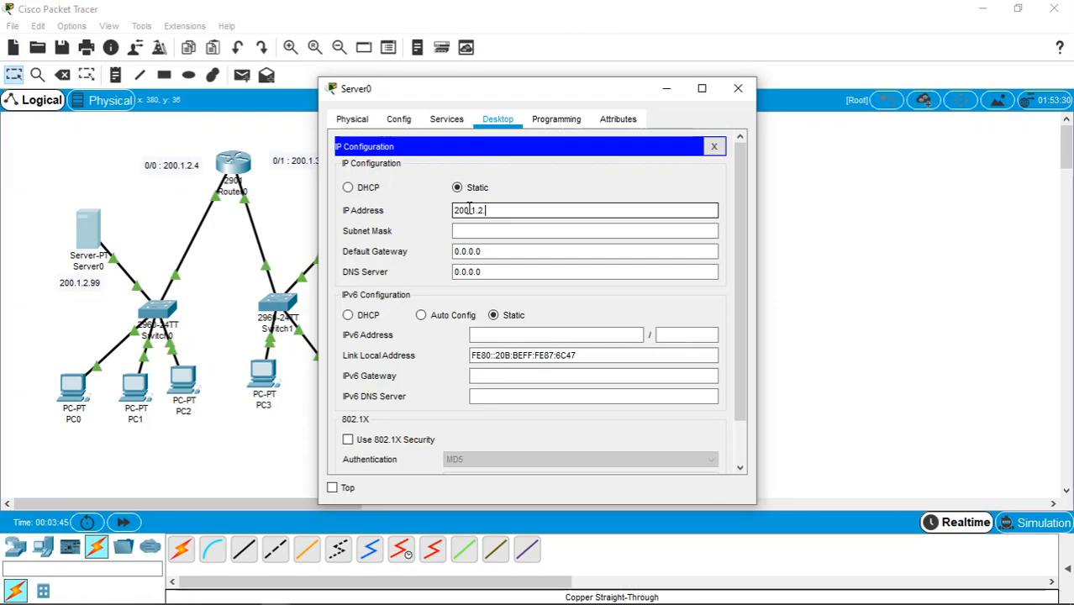
click(483, 231)
Set Server0's IPv4 default gateway to 200.1.2.4
click(504, 252)
key(BackSpace)
key(BackSpace)
key(BackSpace)
key(BackSpace)
key(BackSpace)
key(BackSpace)
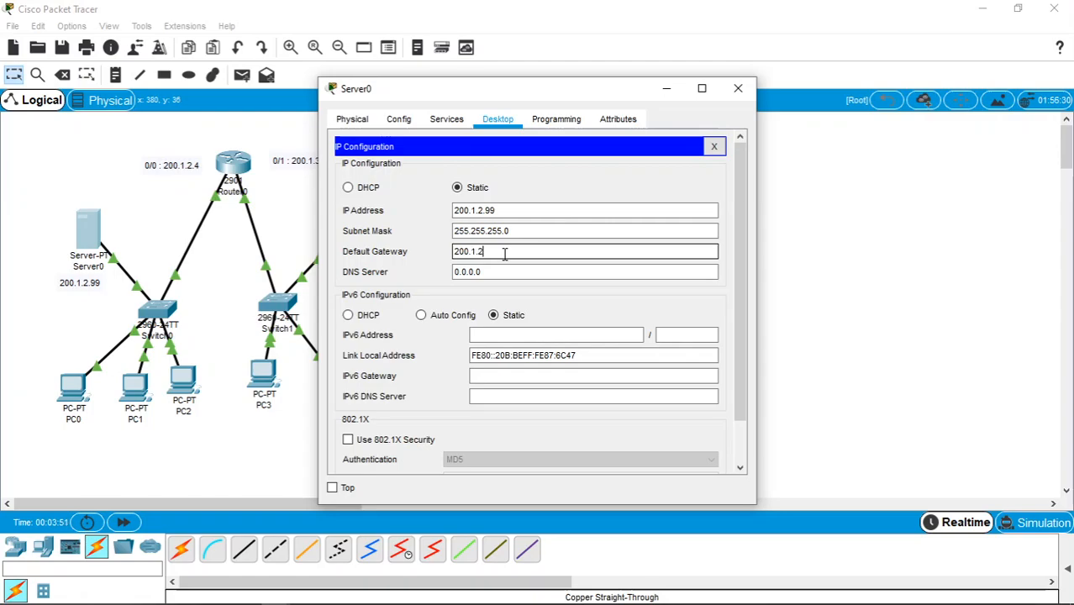
text(200.1.2.4)
Set Server0's IPv4 DNS server to 200.1.2.99 and close its configuration
click(512, 272)
key(BackSpace)
key(BackSpace)
key(BackSpace)
key(BackSpace)
key(BackSpace)
key(BackSpace)
key(BackSpace)
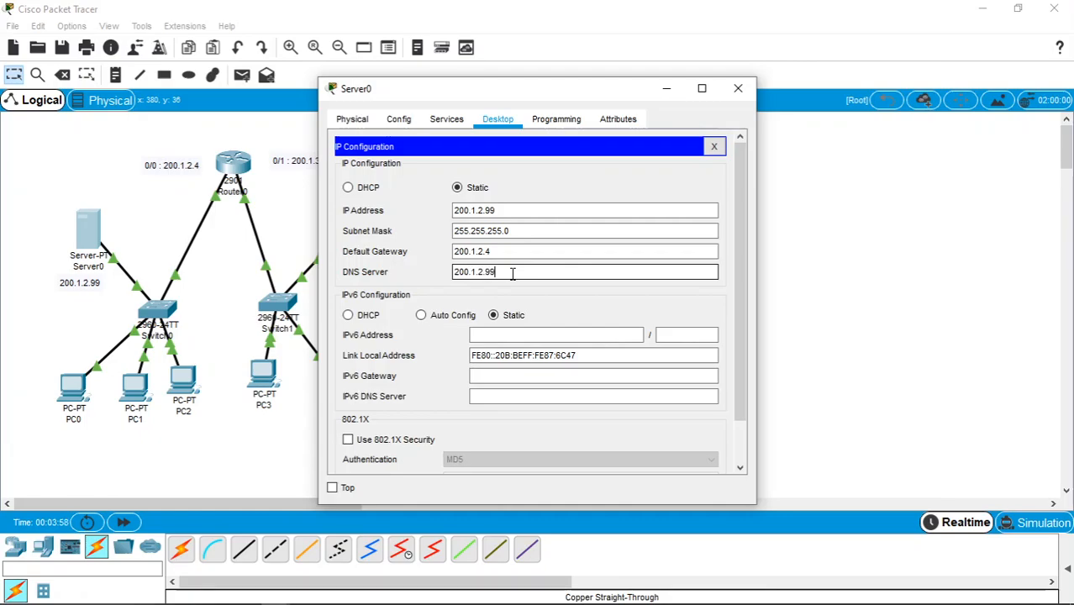
click(713, 146)
click(740, 87)
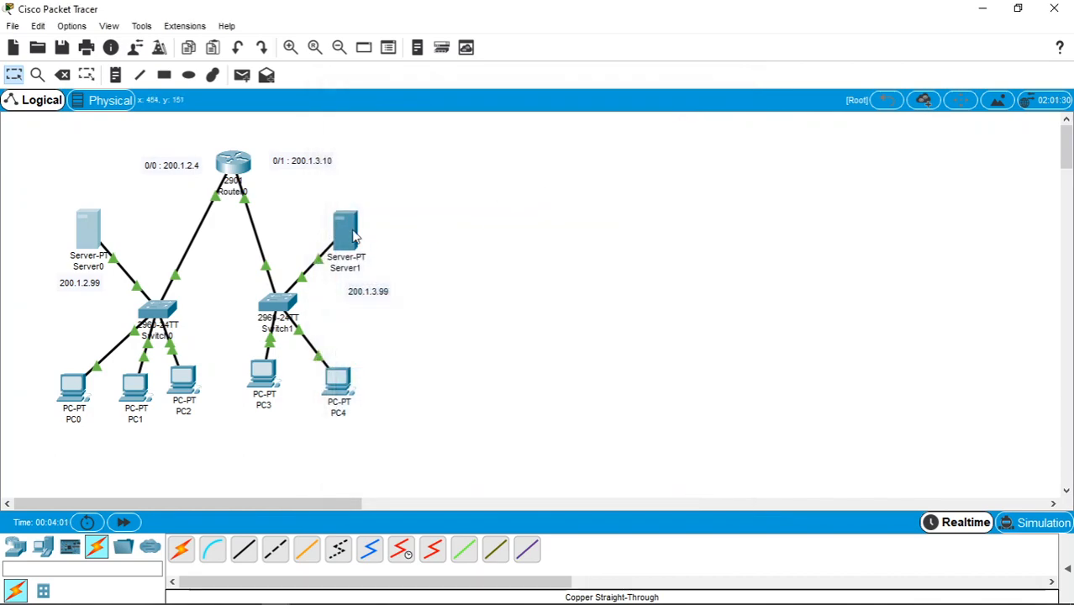
Assign Server1 the static IP address 200.1.3.99 with subnet mask 255.255.255.0
click(347, 231)
click(402, 120)
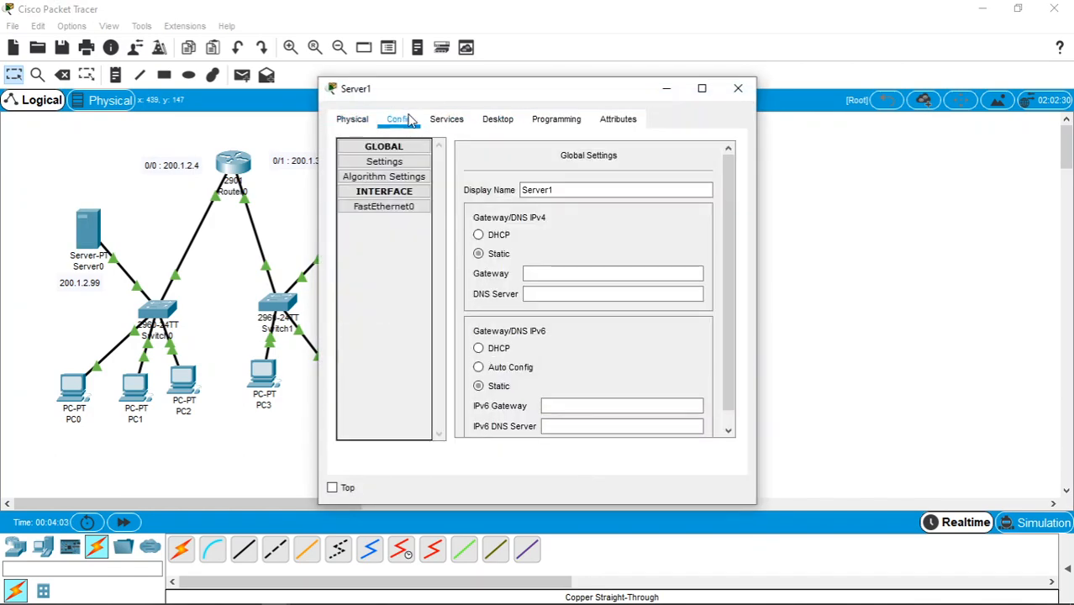
click(435, 122)
click(496, 122)
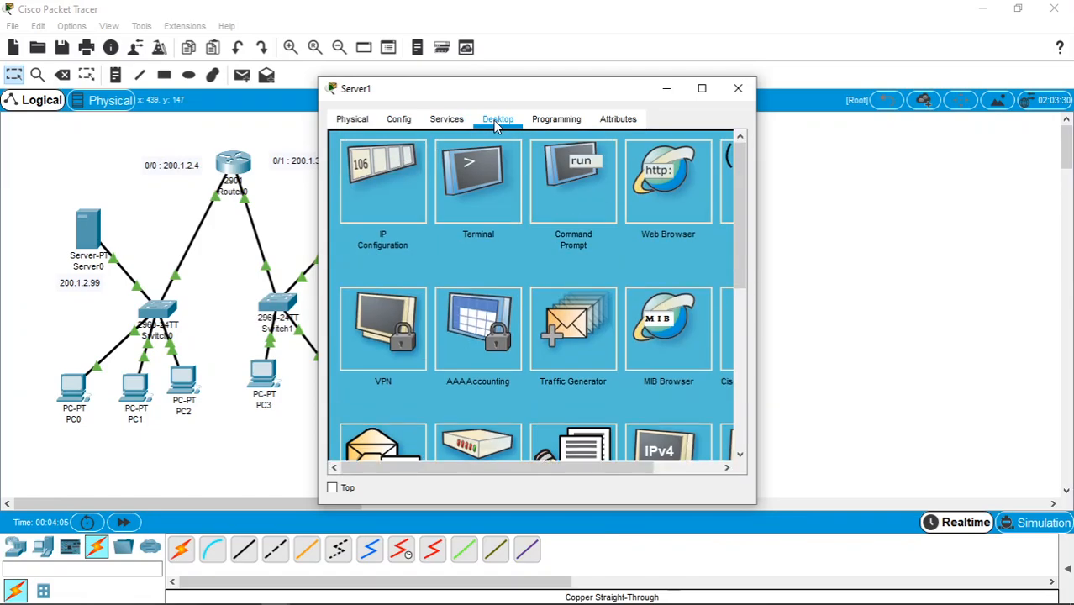
click(379, 184)
click(488, 210)
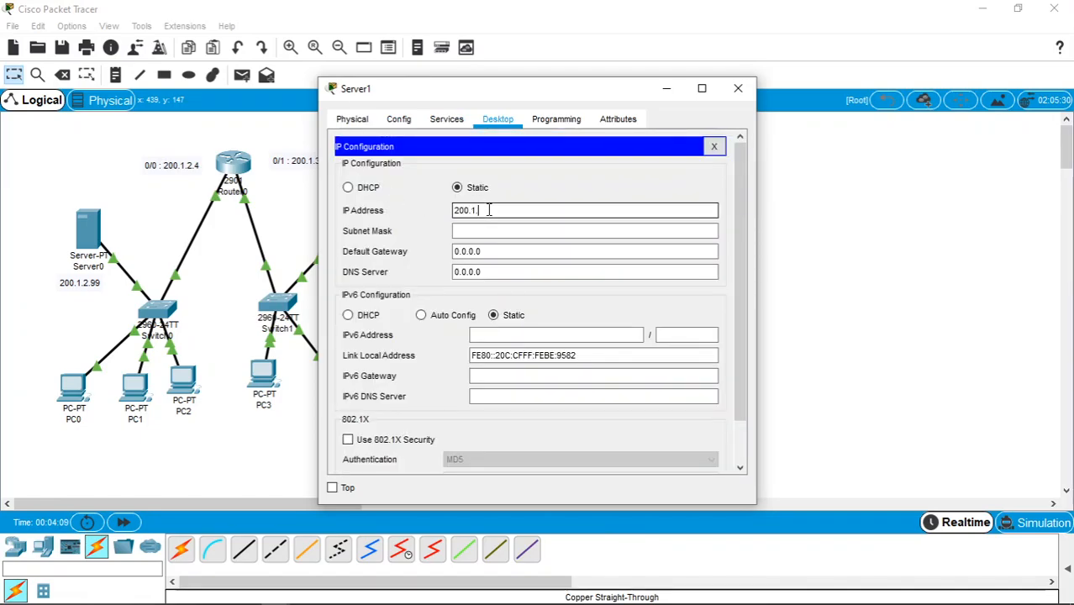
text(200.1.3.99)
click(494, 228)
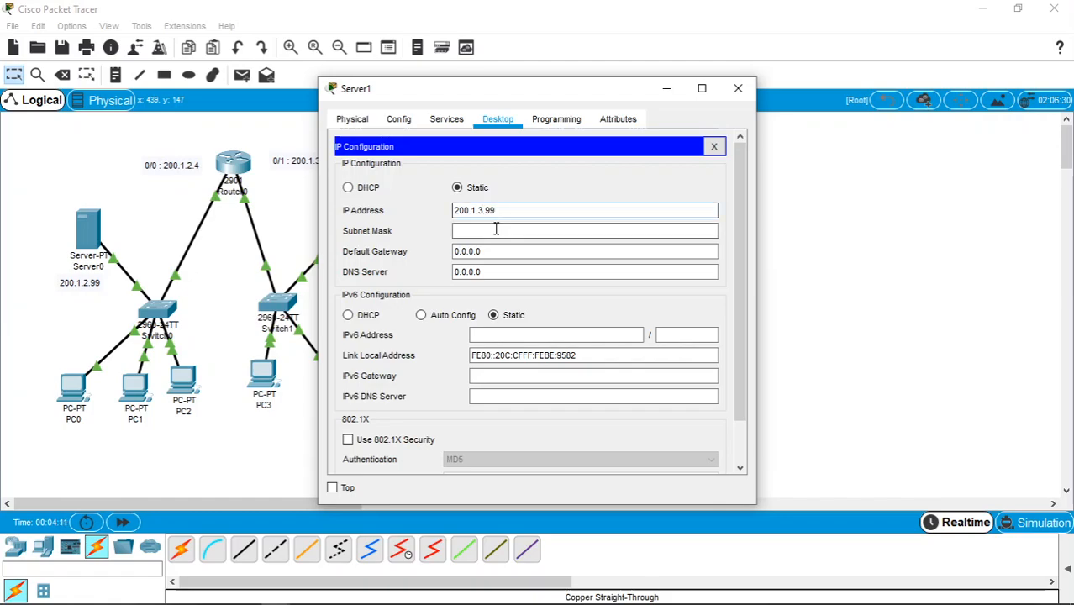
Set Server1's IPv4 default gateway to 200.1.3.10
click(509, 252)
key(BackSpace)
key(BackSpace)
key(BackSpace)
key(BackSpace)
key(BackSpace)
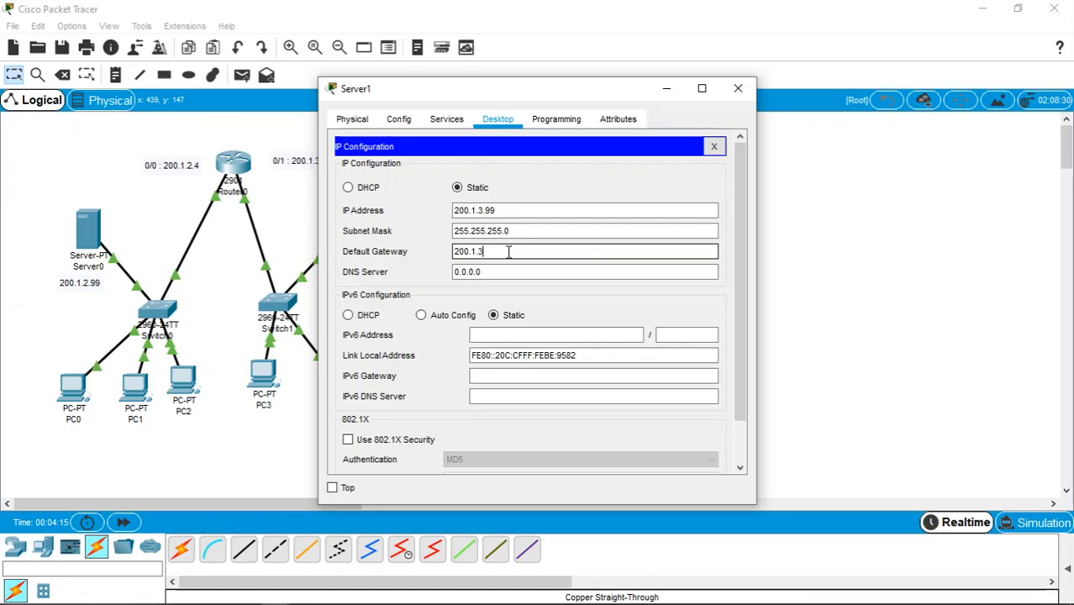
Set Server1's IPv4 DNS server to 200.1.3.99 and close its configuration
click(515, 271)
key(BackSpace)
key(BackSpace)
key(BackSpace)
key(BackSpace)
key(BackSpace)
key(BackSpace)
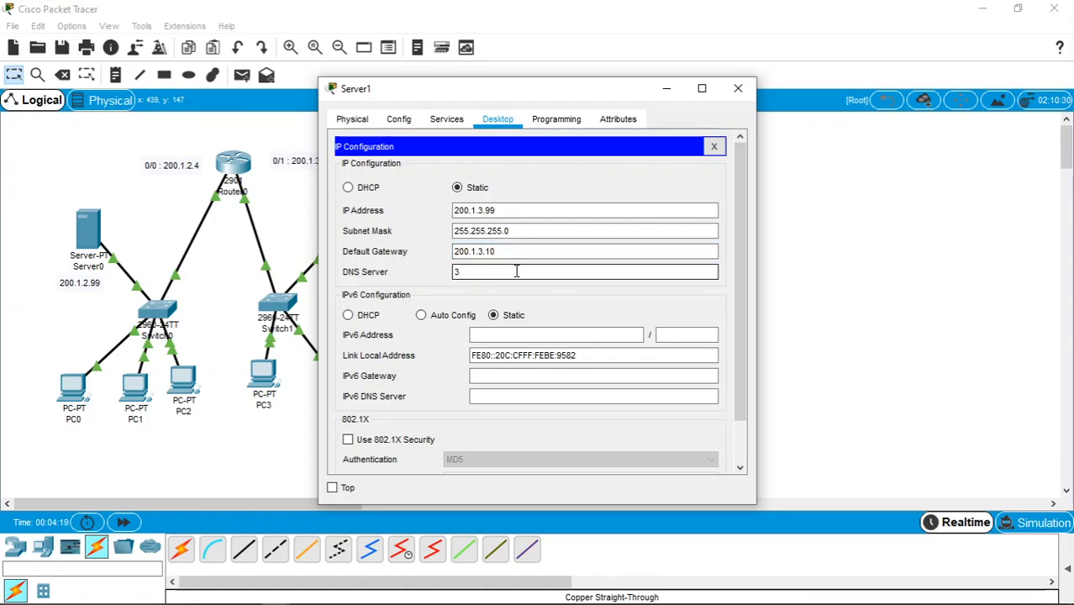
text(200.1.3.99)
click(713, 146)
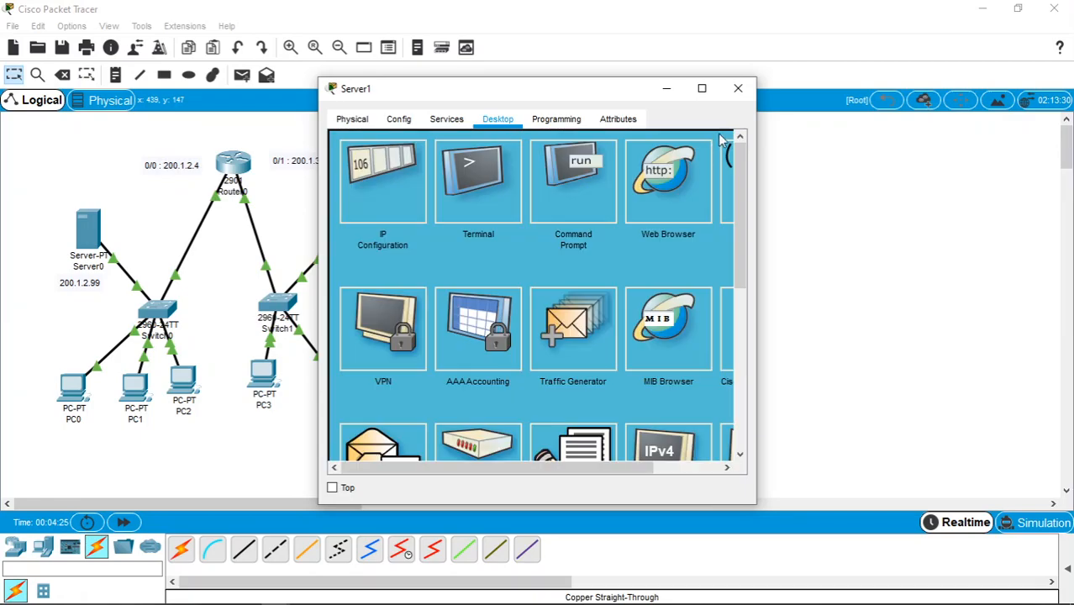
click(738, 89)
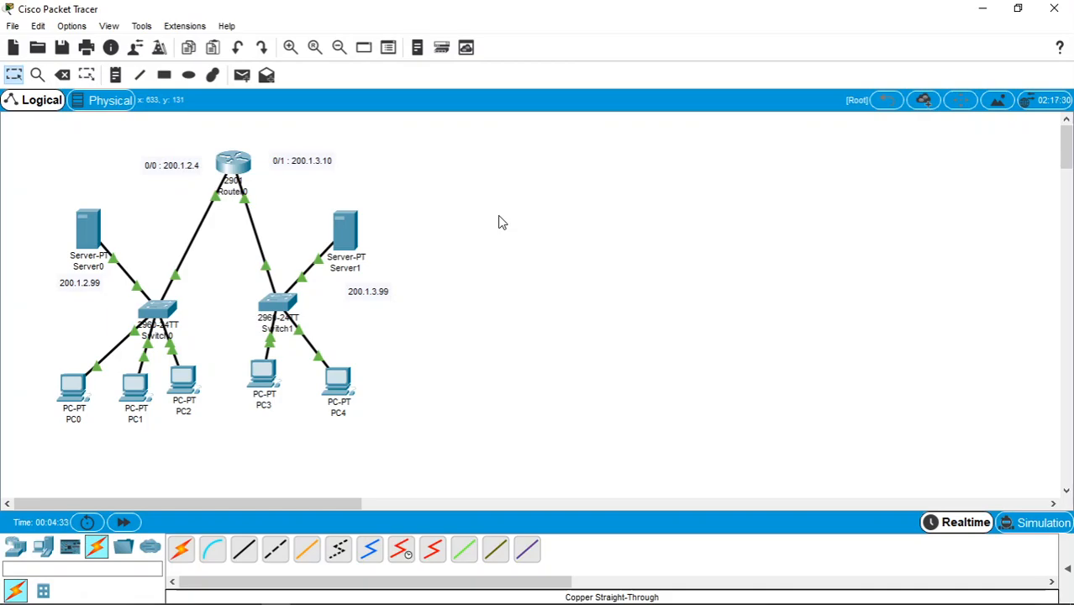
Turn on Server0's DHCP service and set the default gateway of serverPool to 200.1.2.4
click(90, 226)
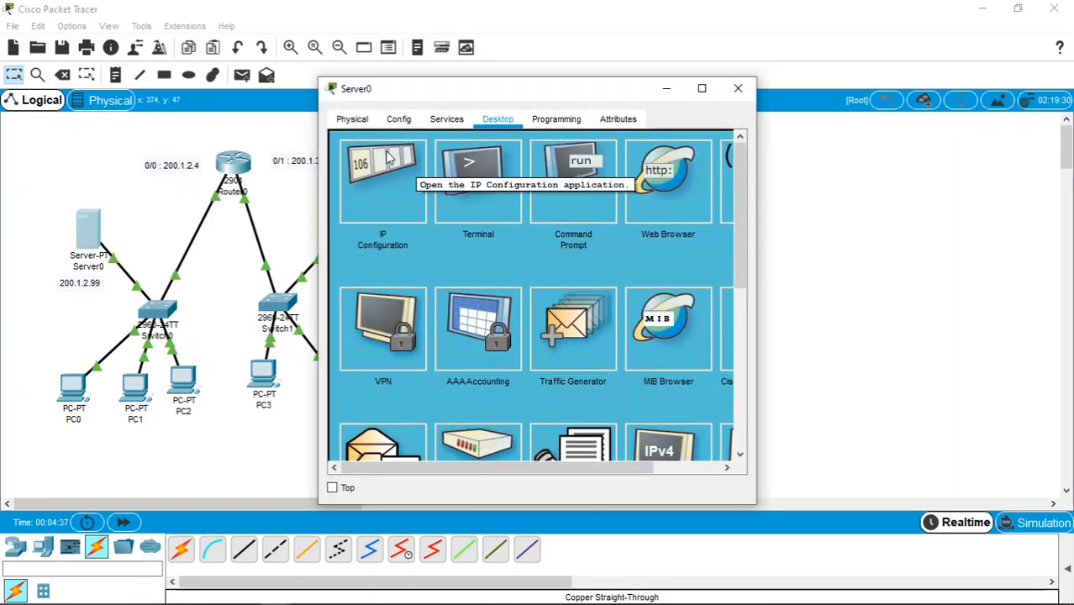
click(447, 122)
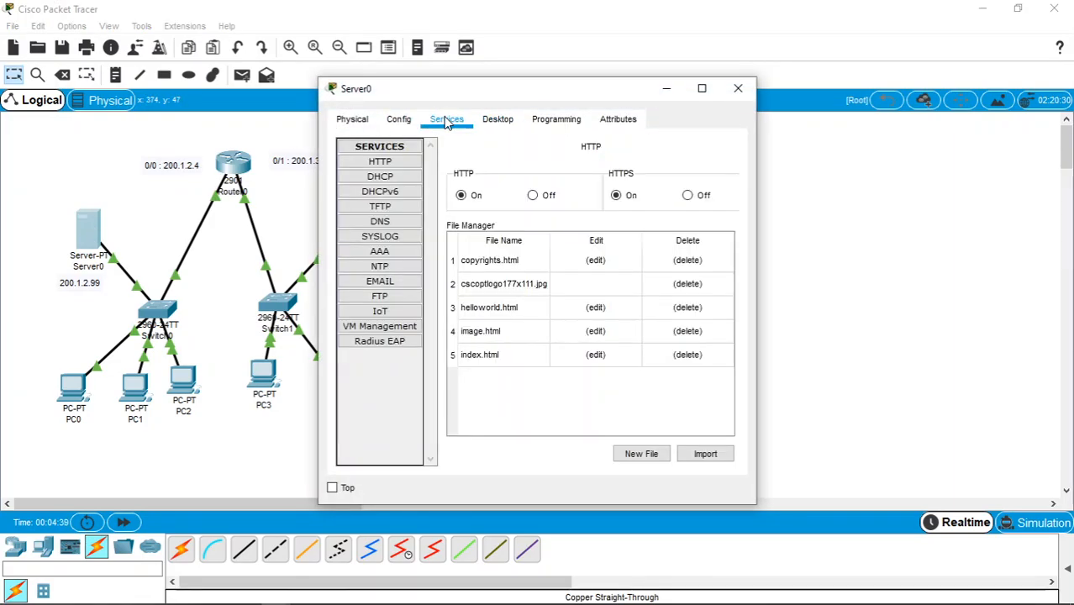
click(394, 183)
click(642, 217)
key(BackSpace)
key(BackSpace)
key(BackSpace)
key(BackSpace)
key(BackSpace)
key(BackSpace)
key(BackSpace)
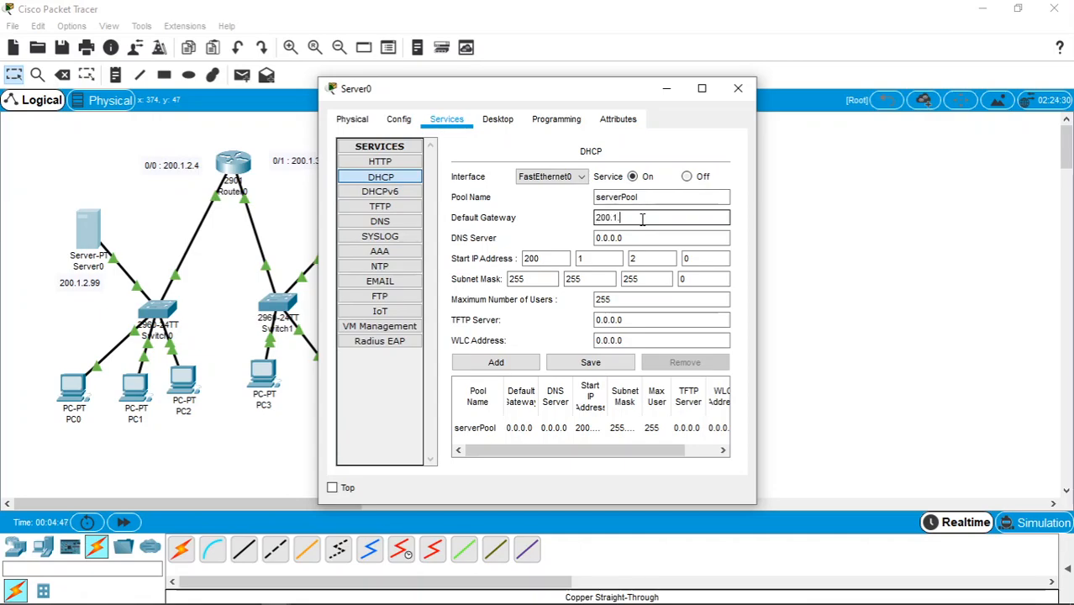
Set the DNS server of Server0's DHCP pool to 200.1.2.99
click(649, 237)
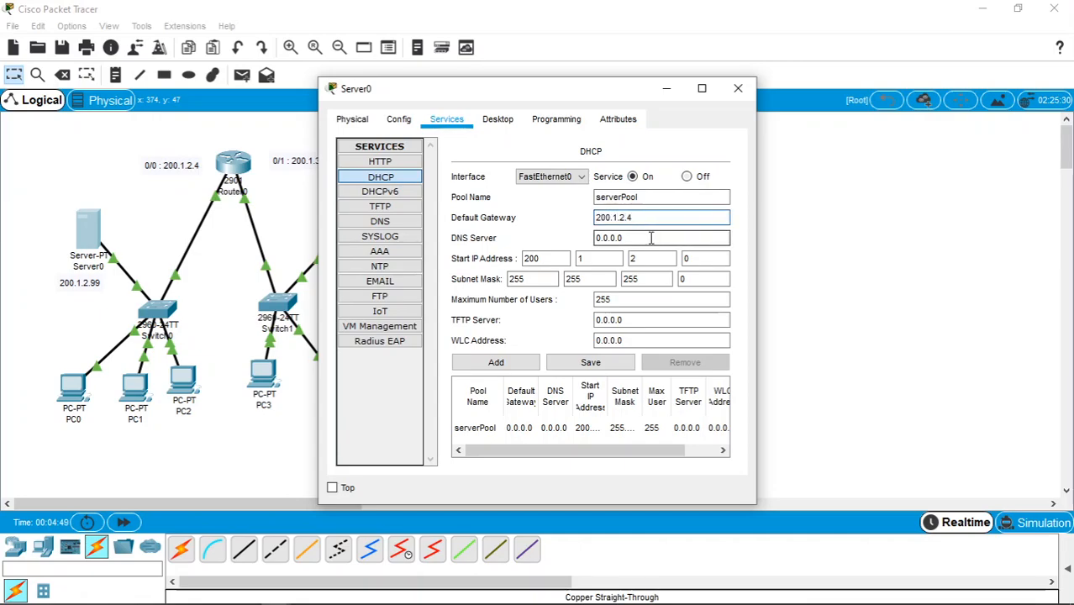
key(BackSpace)
key(BackSpace)
key(BackSpace)
key(BackSpace)
key(BackSpace)
key(BackSpace)
key(BackSpace)
text(200.1.)
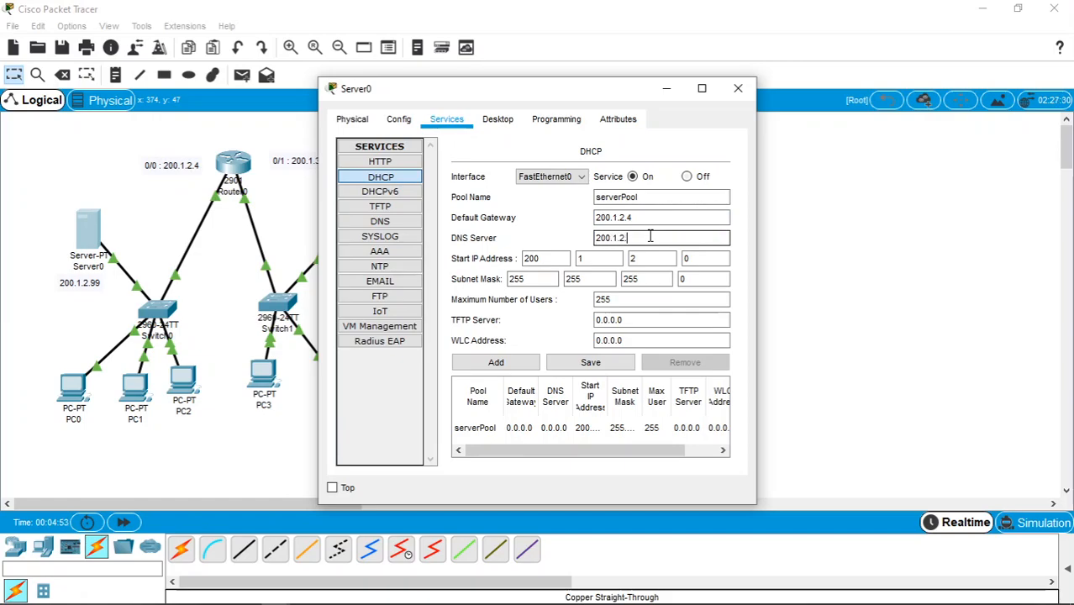
Save Server0's DHCP pool with start IP address 200.1.2.1 and a maximum of 3 users, check its entry, and close the server
click(703, 261)
key(BackSpace)
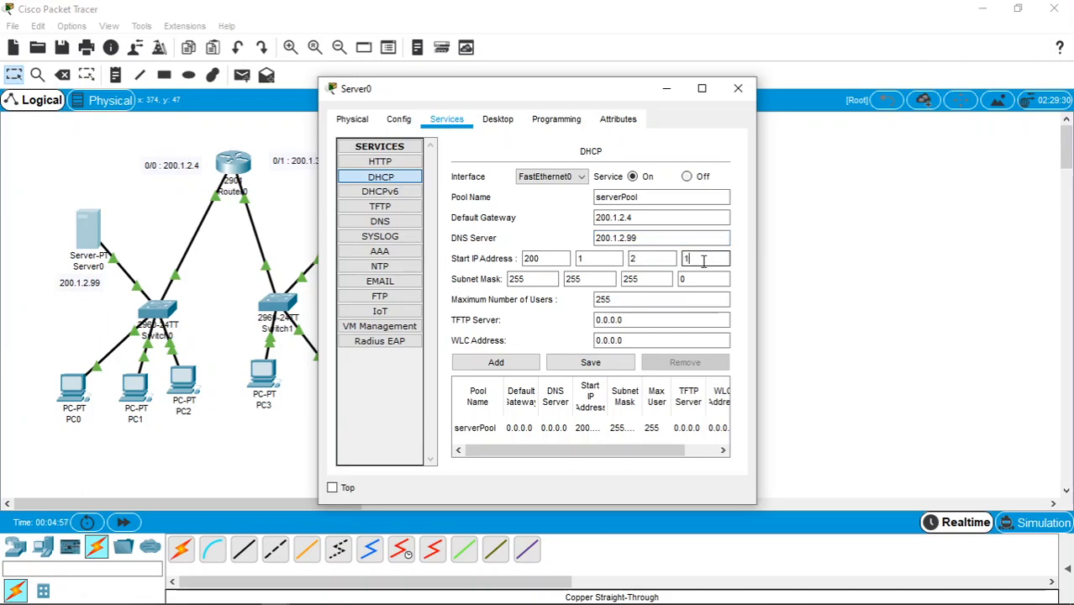
click(647, 299)
key(BackSpace)
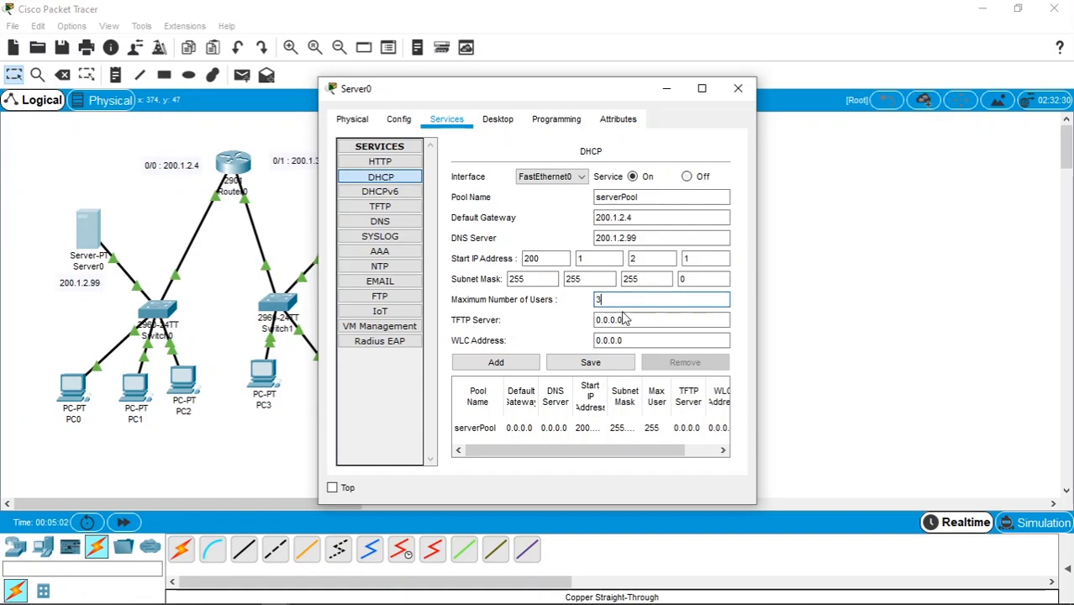
click(595, 366)
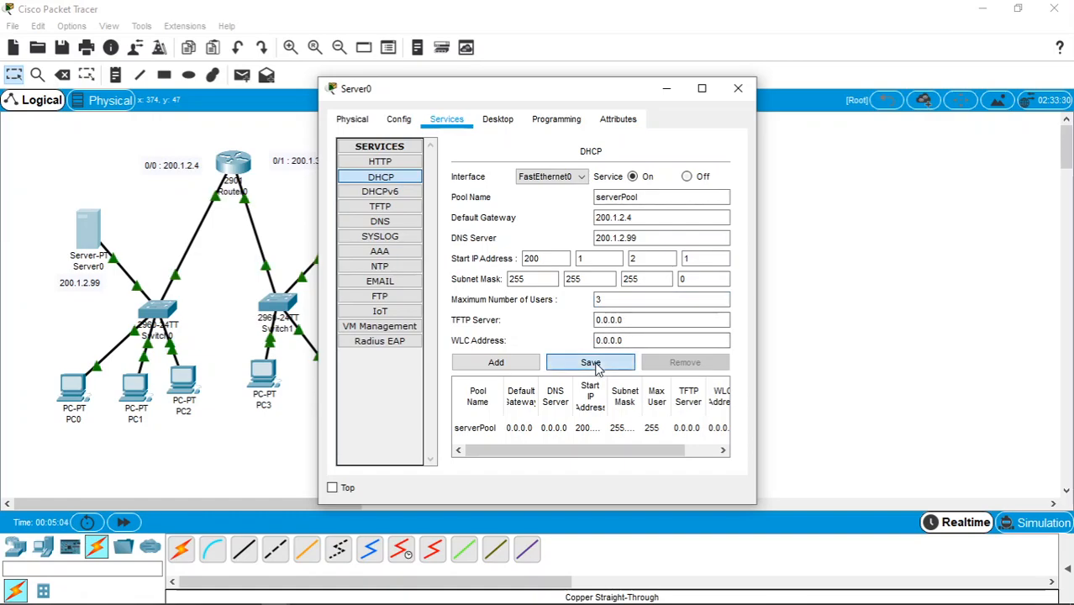
click(702, 88)
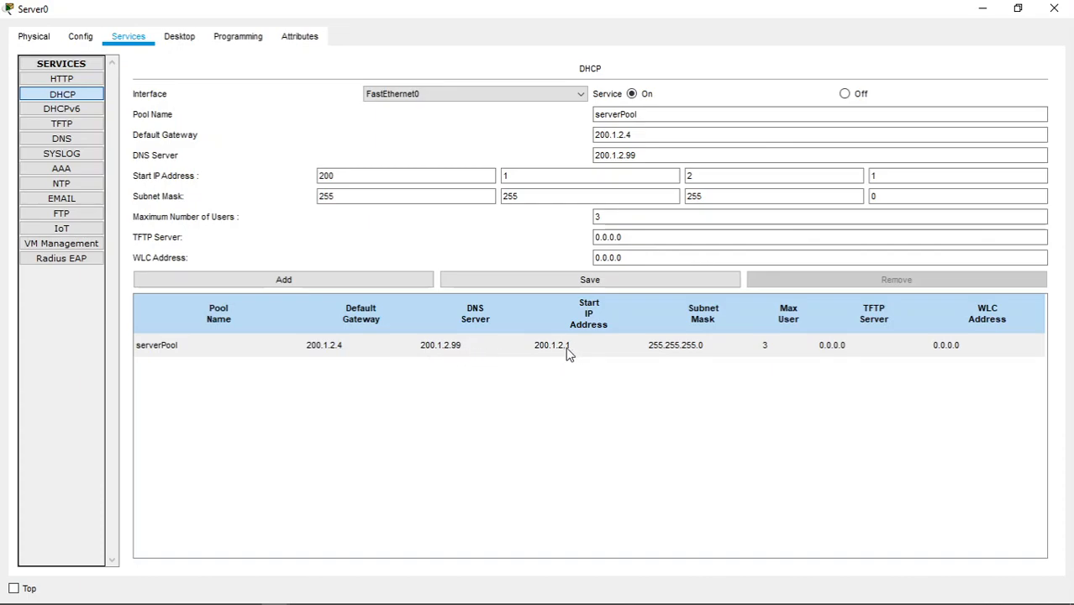
click(1017, 8)
click(737, 88)
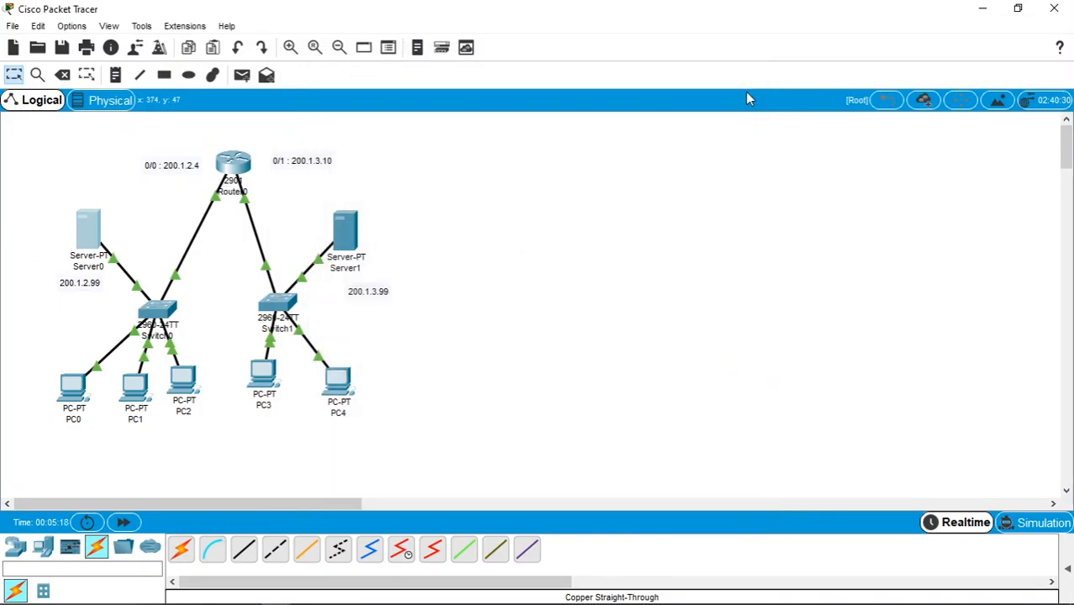
Turn on the DHCP service on Server1's FastEthernet0 interface
click(354, 242)
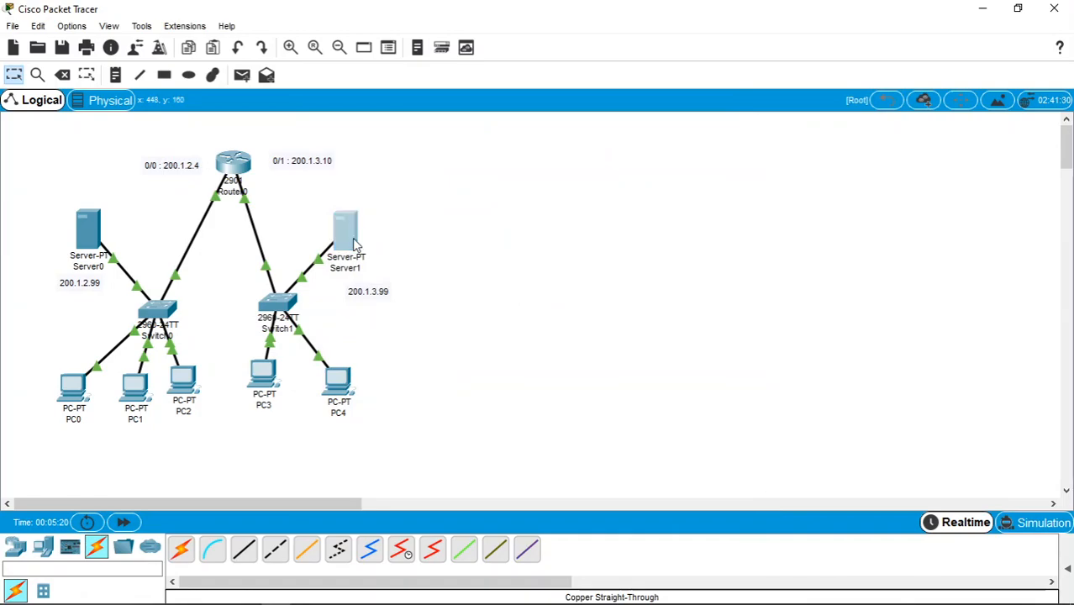
click(445, 120)
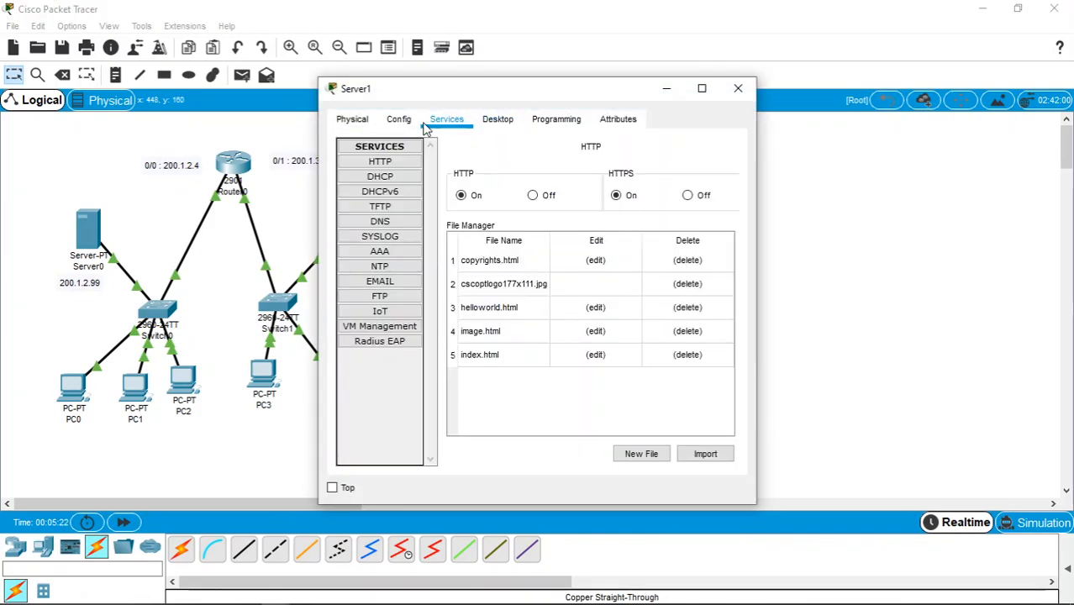
click(383, 177)
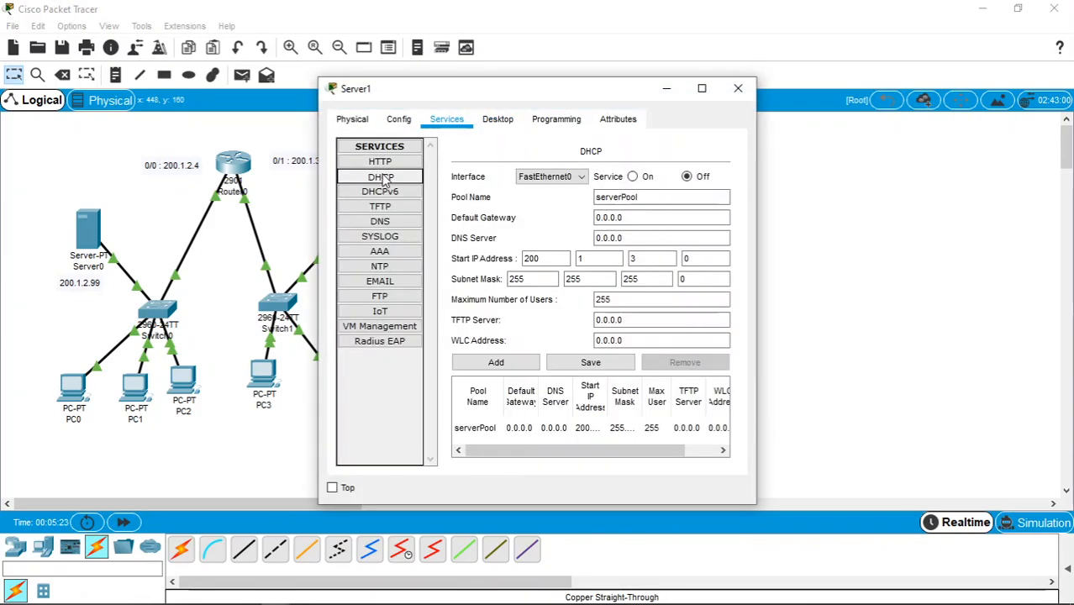
click(632, 177)
Set the default gateway of Server1's DHCP pool to 200.1.3.10 and its DNS server to 200.1.3.99
click(627, 218)
key(BackSpace)
key(BackSpace)
key(BackSpace)
key(BackSpace)
key(BackSpace)
key(BackSpace)
key(BackSpace)
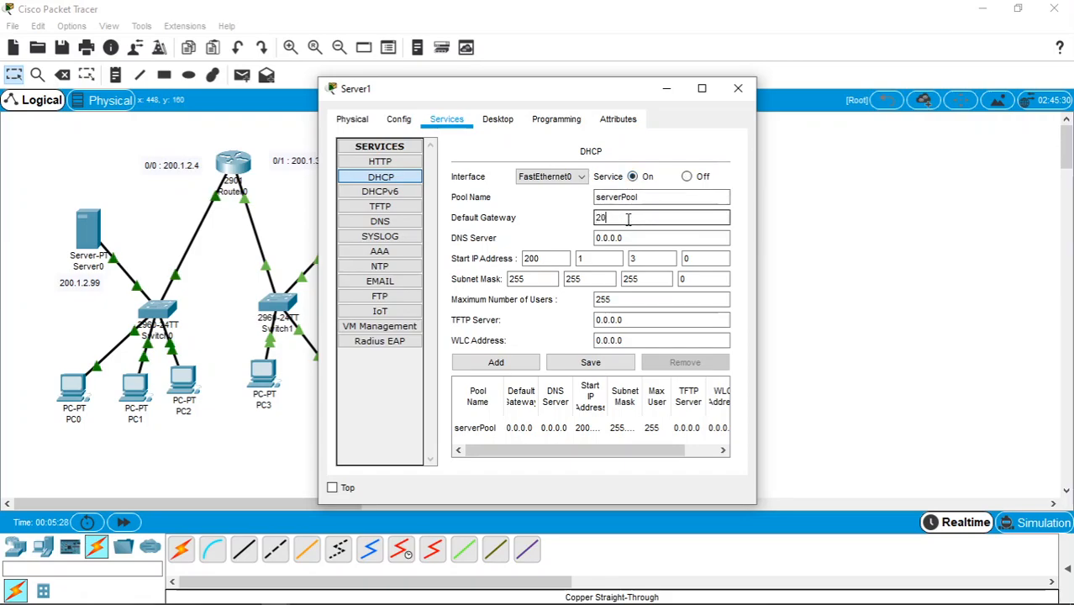
text(200.1.3.10)
click(639, 239)
key(BackSpace)
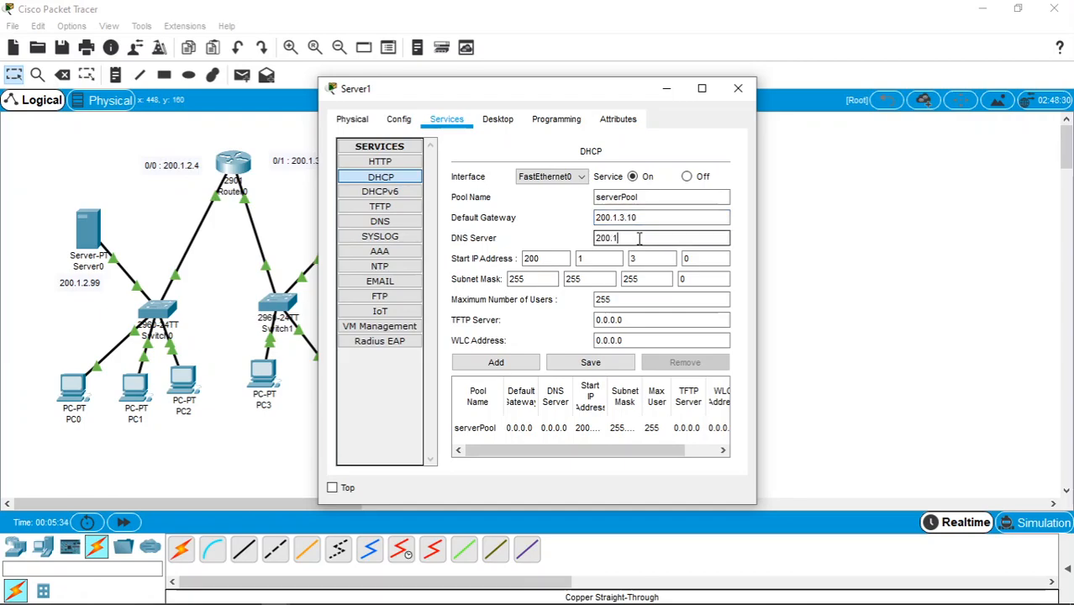
Save Server1's DHCP pool with start IP address 200.1.3.1 and a maximum of 2 users, check its entry, and close the server
click(691, 258)
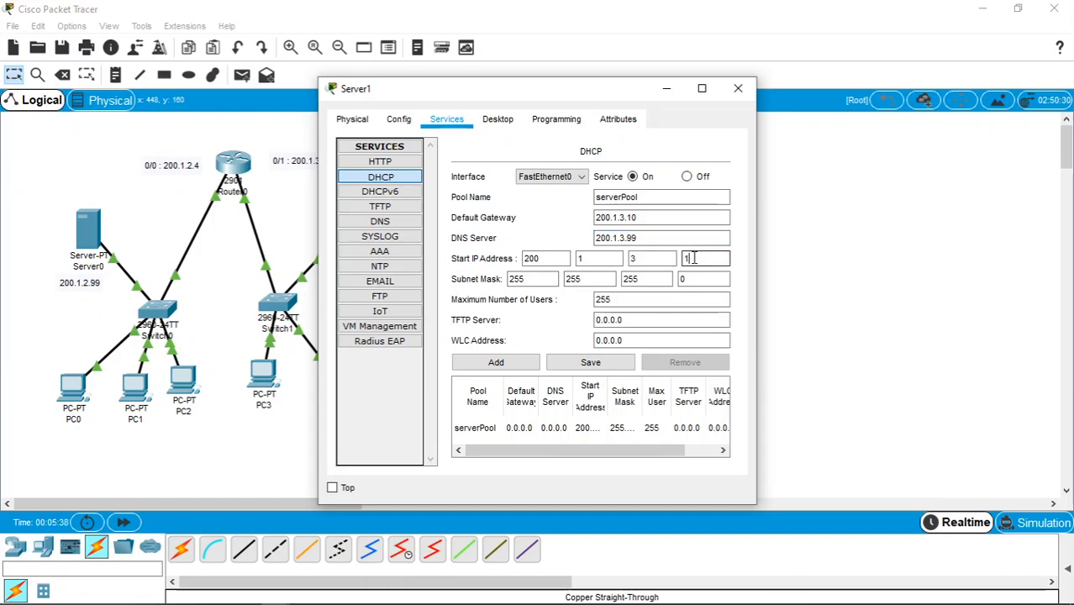
click(621, 301)
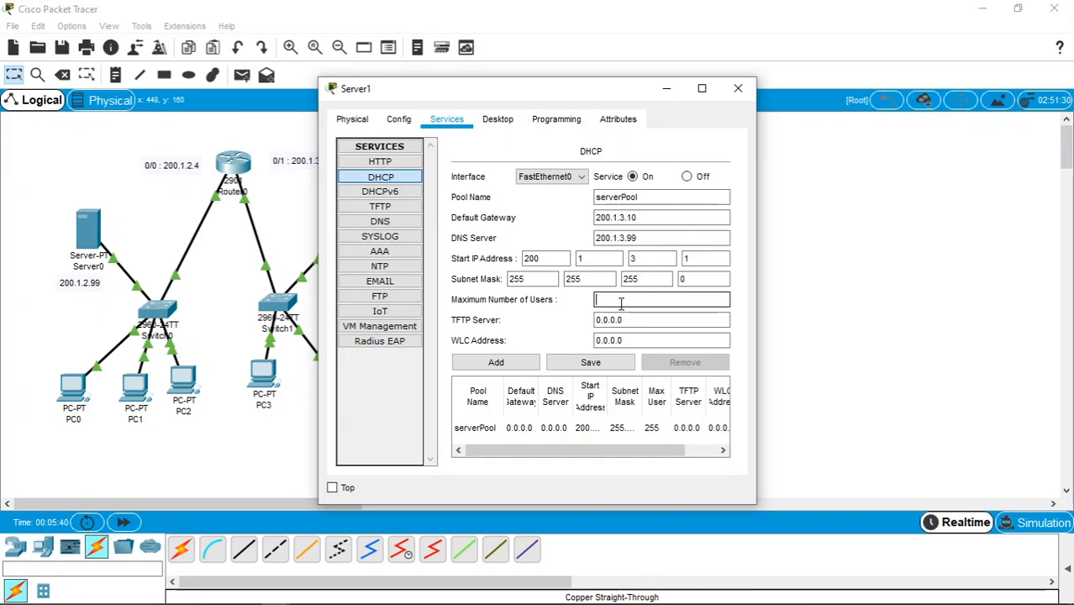
click(588, 362)
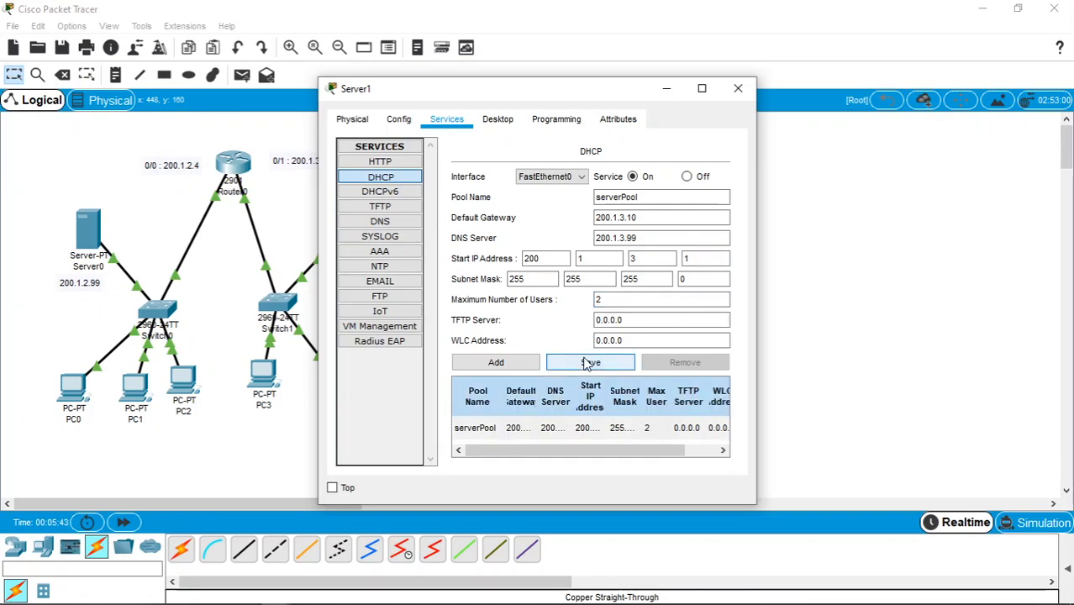
click(701, 89)
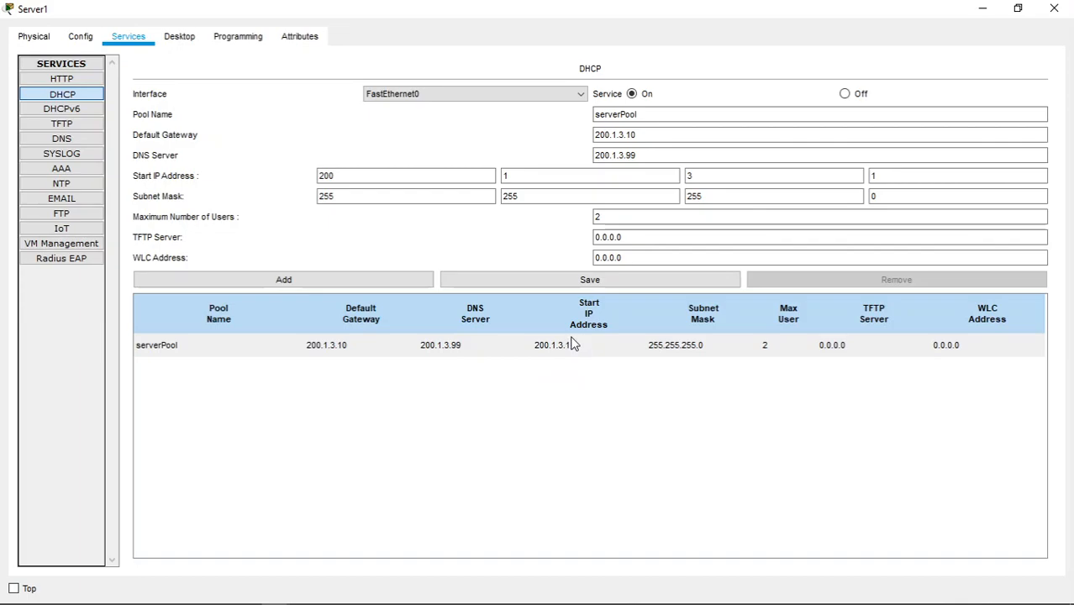
click(1015, 11)
click(736, 94)
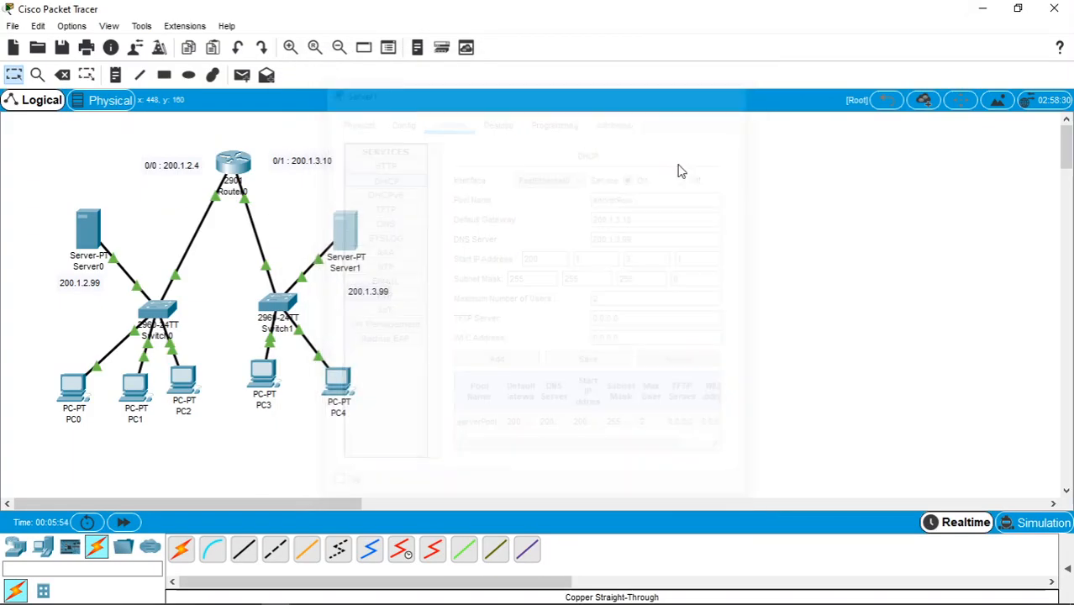
Rename PC0 as X
click(74, 390)
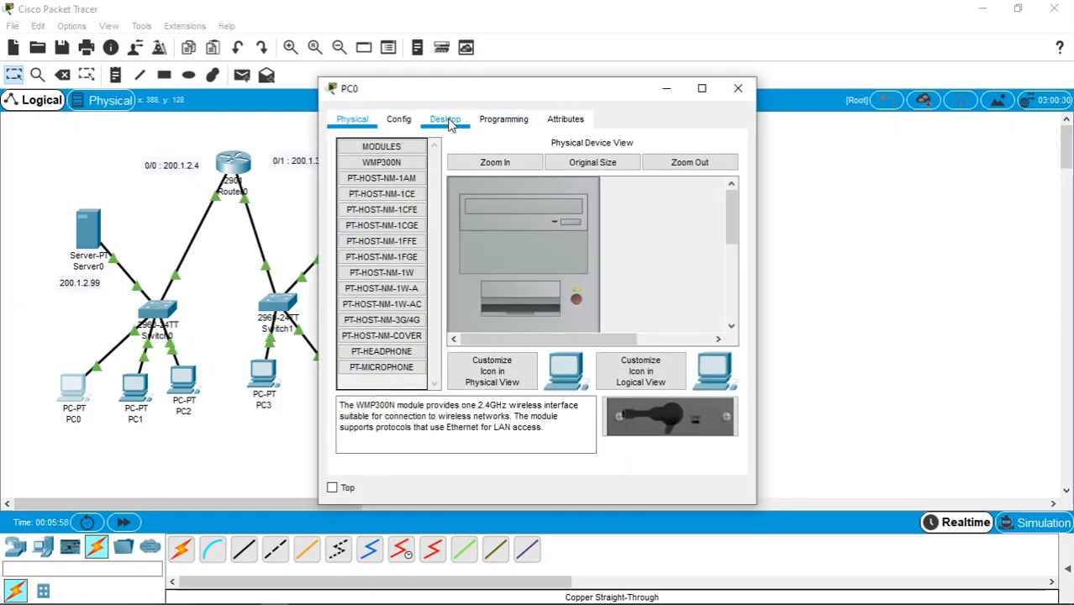
click(437, 122)
click(405, 121)
click(558, 189)
key(BackSpace)
key(BackSpace)
key(BackSpace)
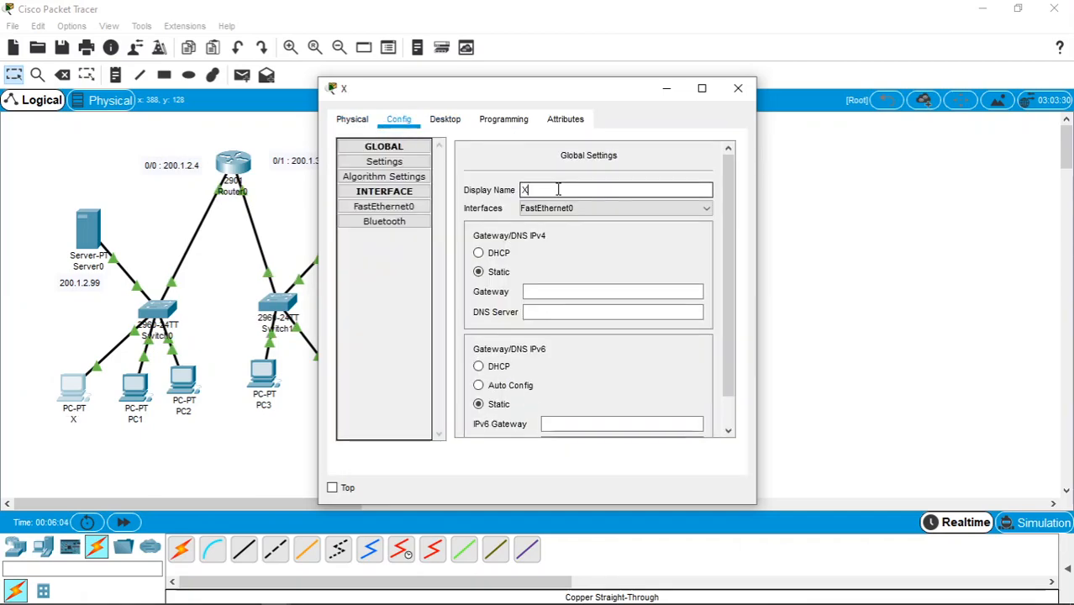
Switch the IPv4 configuration of PC X from static to DHCP and close the device
click(456, 121)
click(356, 179)
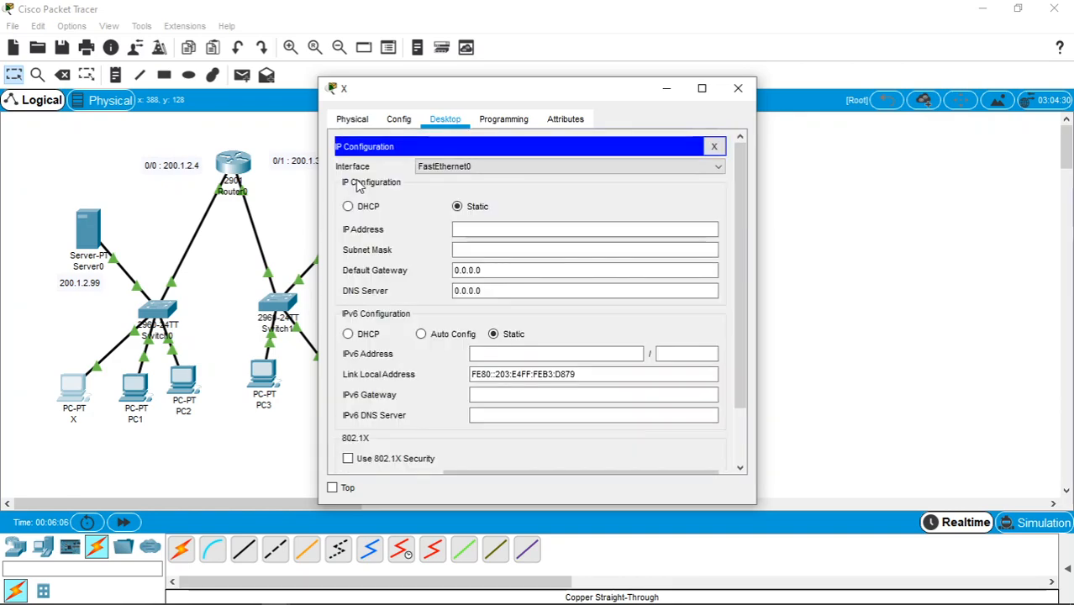
click(371, 207)
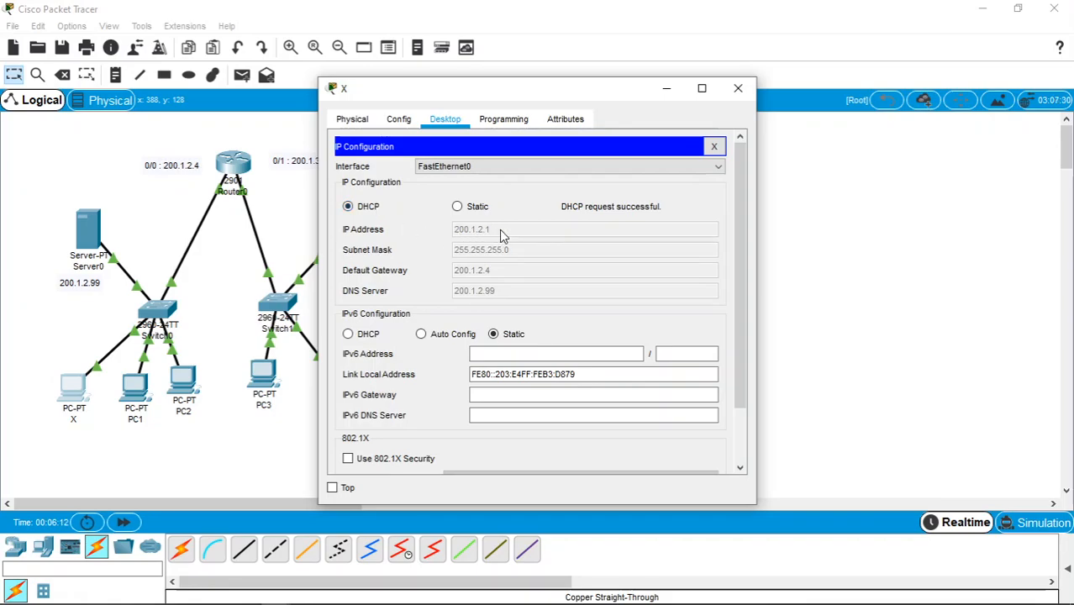
click(738, 88)
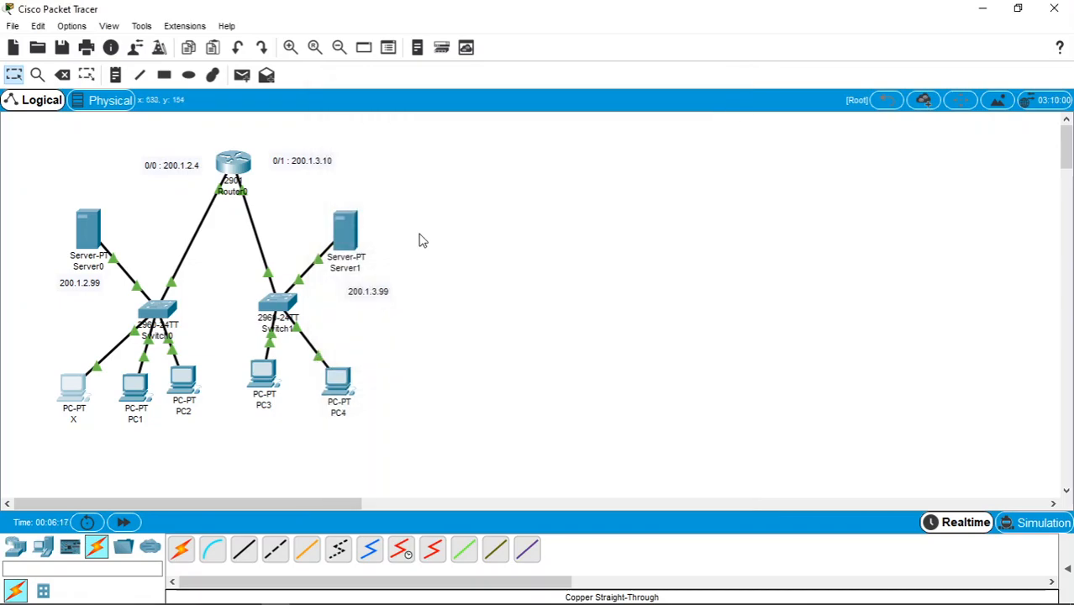
Rename PC1 as Y
click(137, 388)
click(445, 119)
click(398, 122)
click(547, 186)
key(BackSpace)
key(BackSpace)
key(BackSpace)
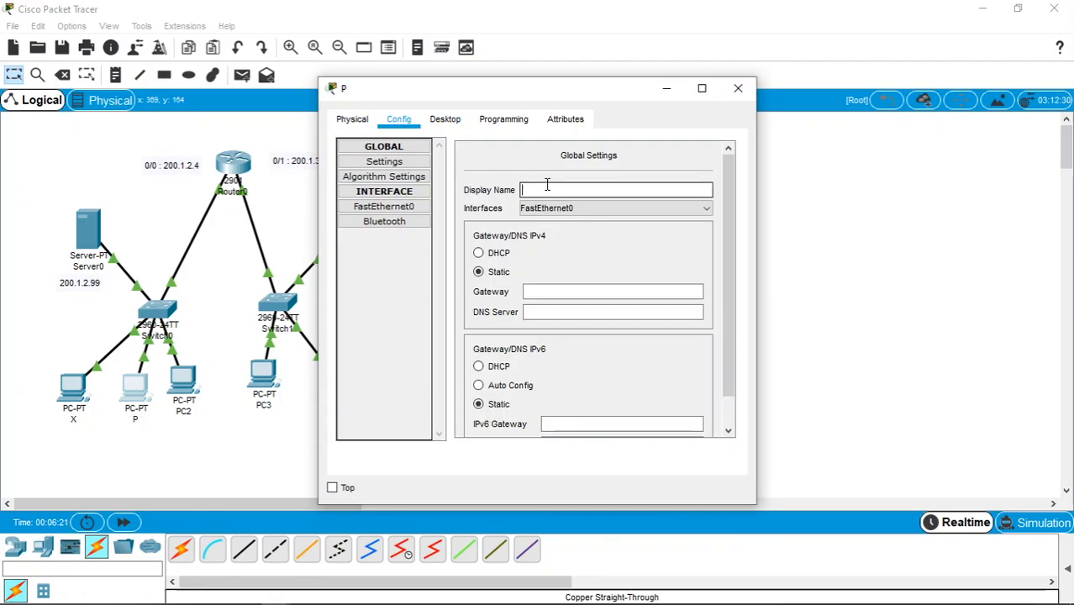
Switch the IPv4 configuration of PC Y from static to DHCP and close the device
click(445, 119)
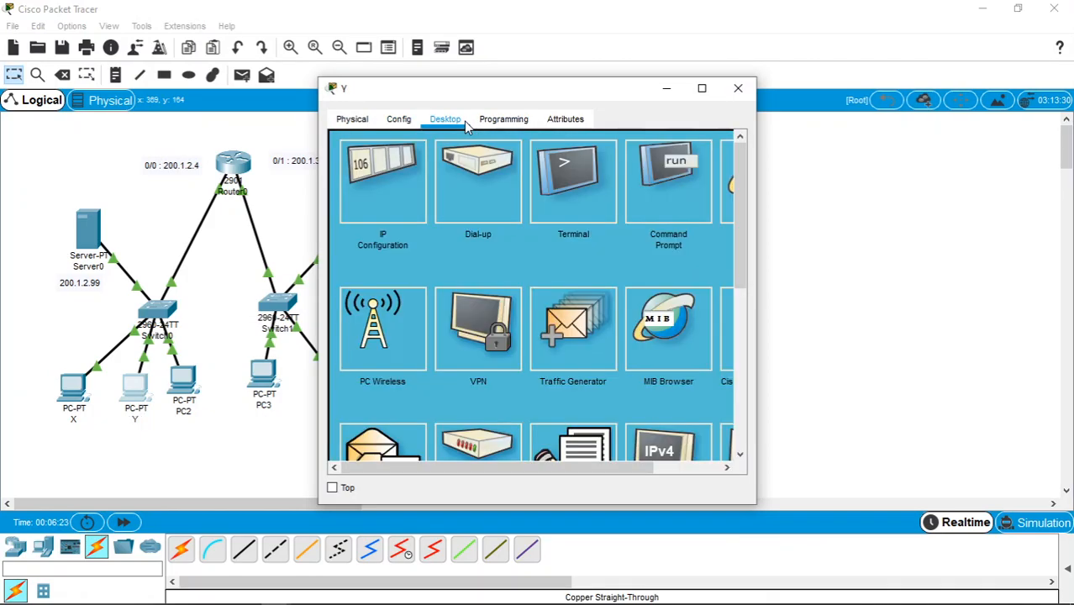
click(375, 176)
click(374, 210)
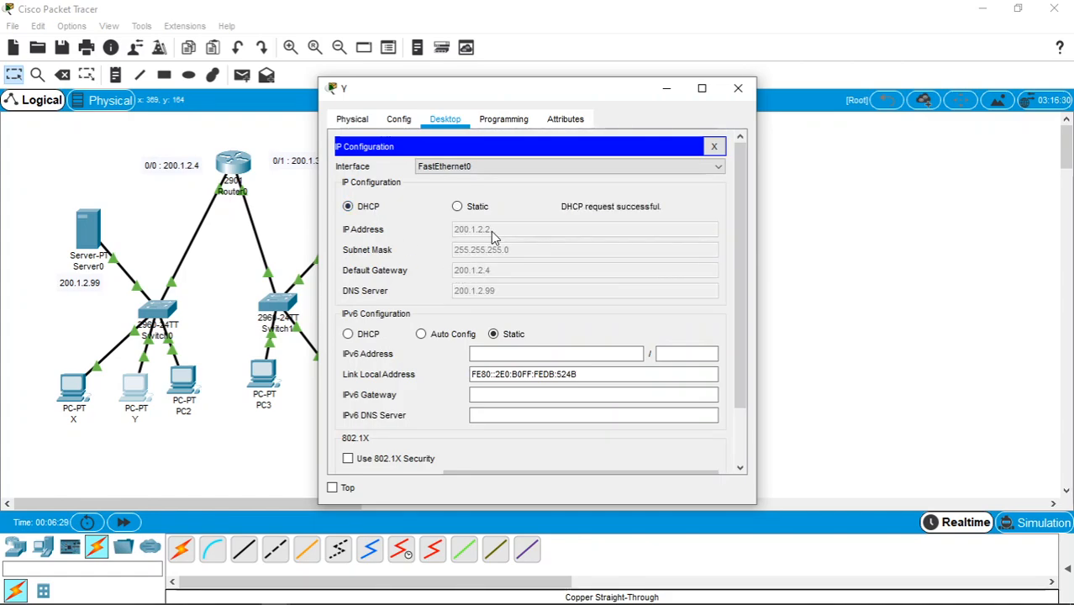
click(731, 99)
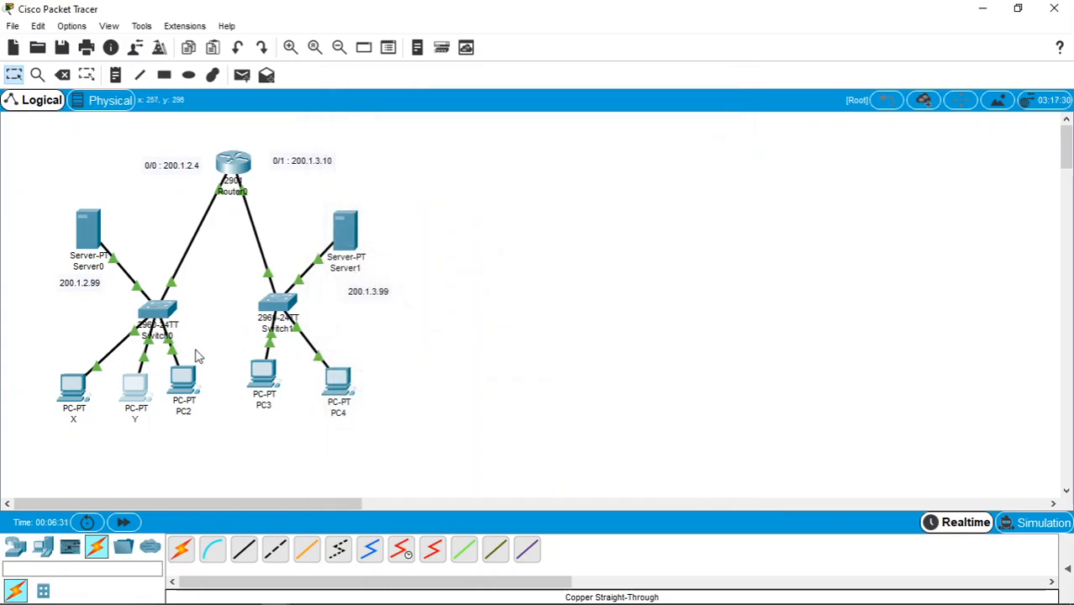
Rename PC2 as Z
click(184, 383)
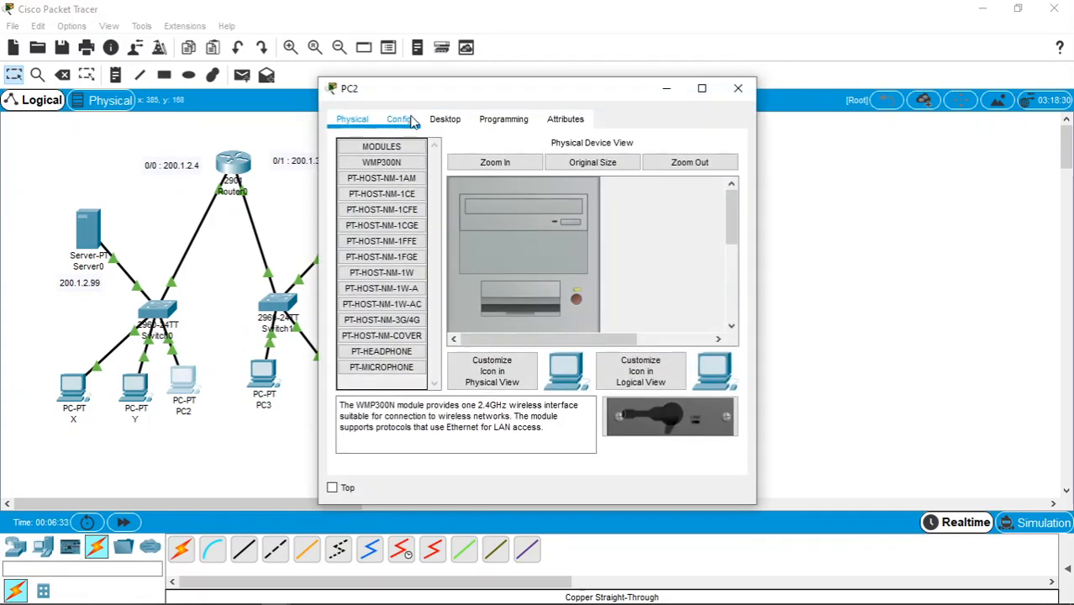
click(399, 120)
click(554, 186)
key(BackSpace)
key(BackSpace)
key(BackSpace)
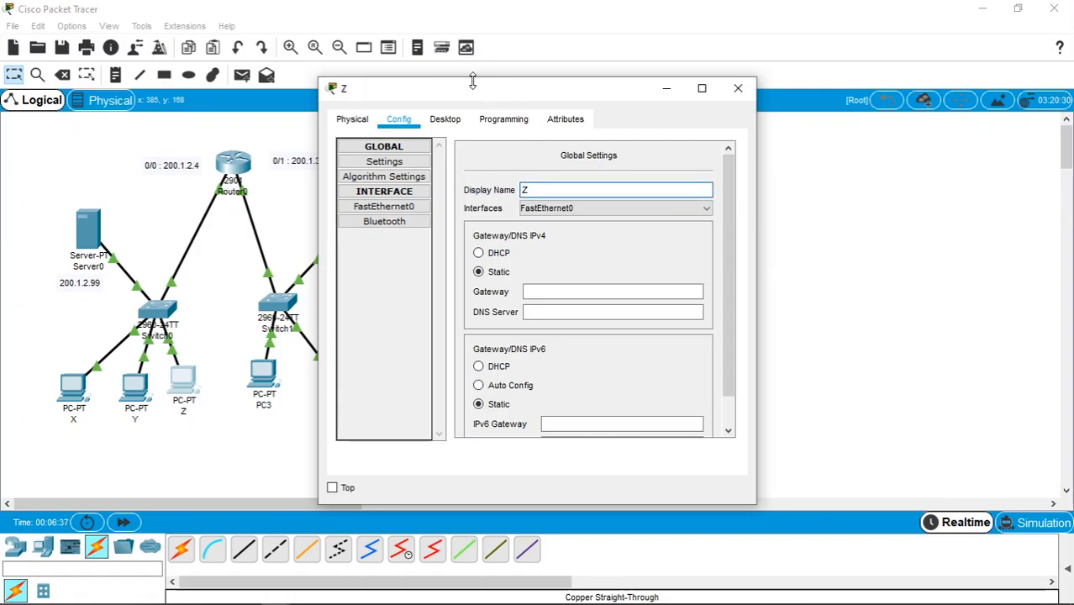
Switch the IPv4 configuration of PC Z from static to DHCP and close the device
click(445, 119)
click(404, 167)
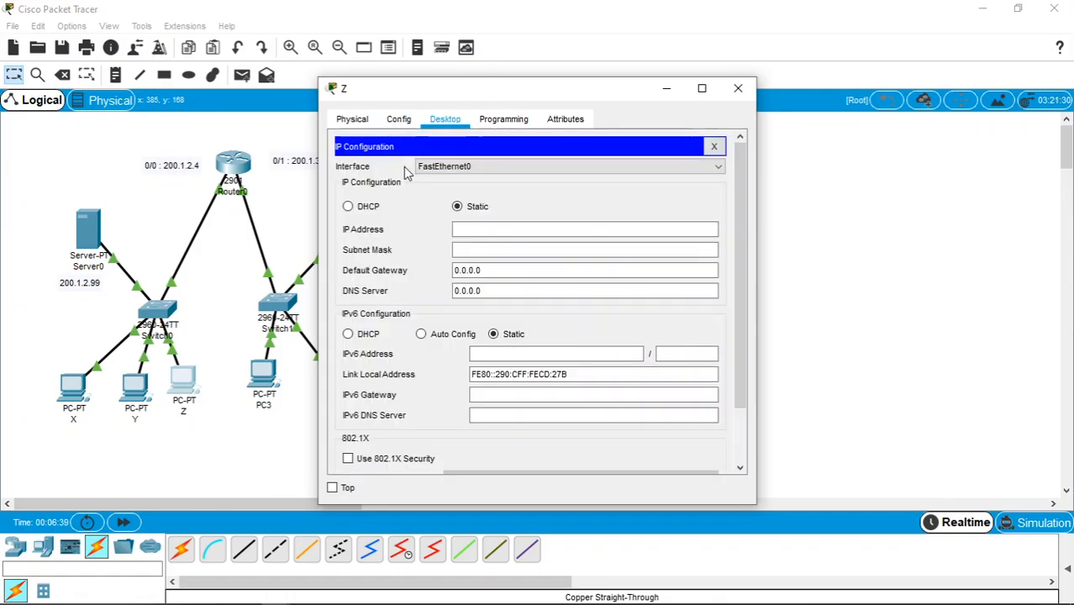
click(375, 210)
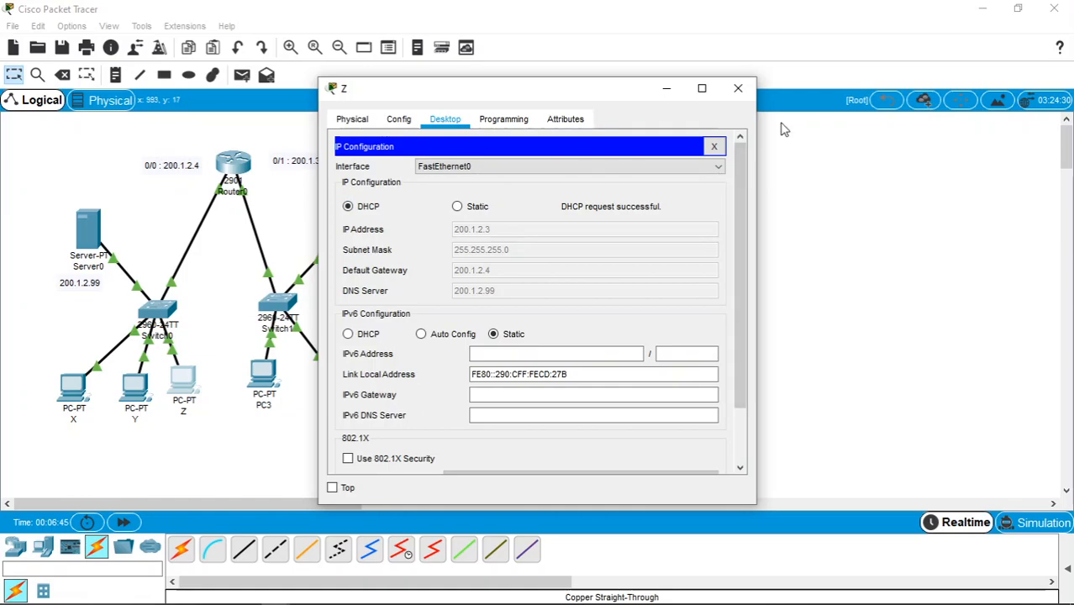
click(738, 89)
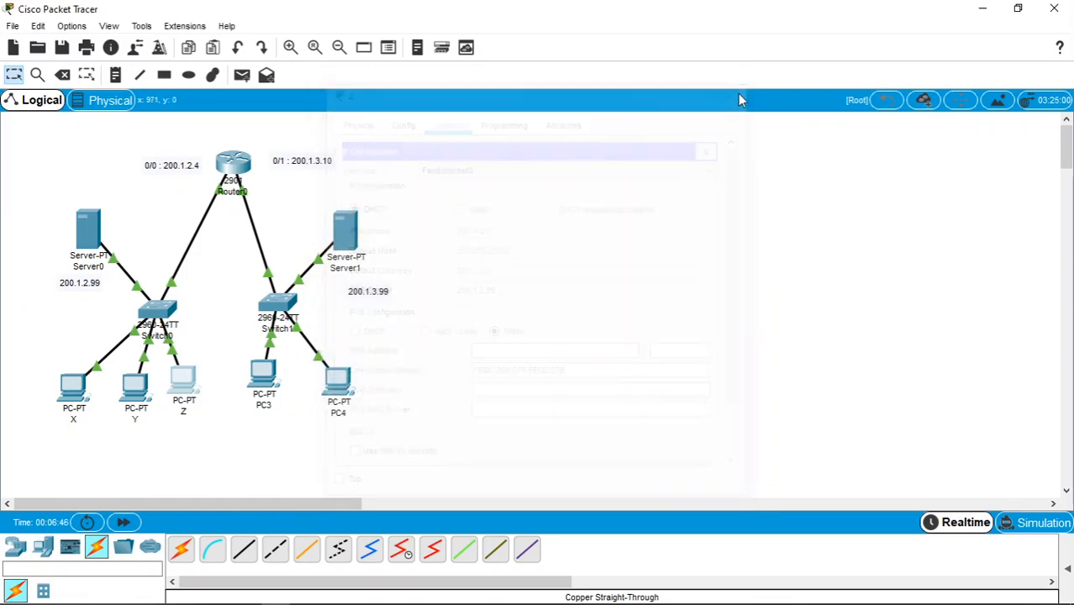
Rename PC3 as A
click(263, 371)
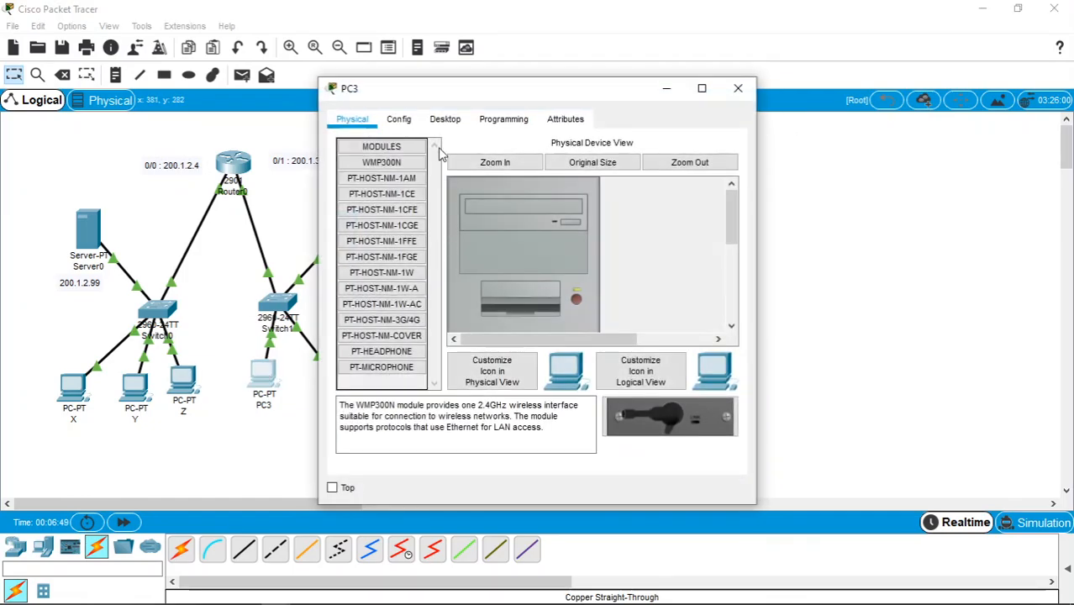
click(398, 118)
click(550, 189)
key(BackSpace)
key(BackSpace)
key(BackSpace)
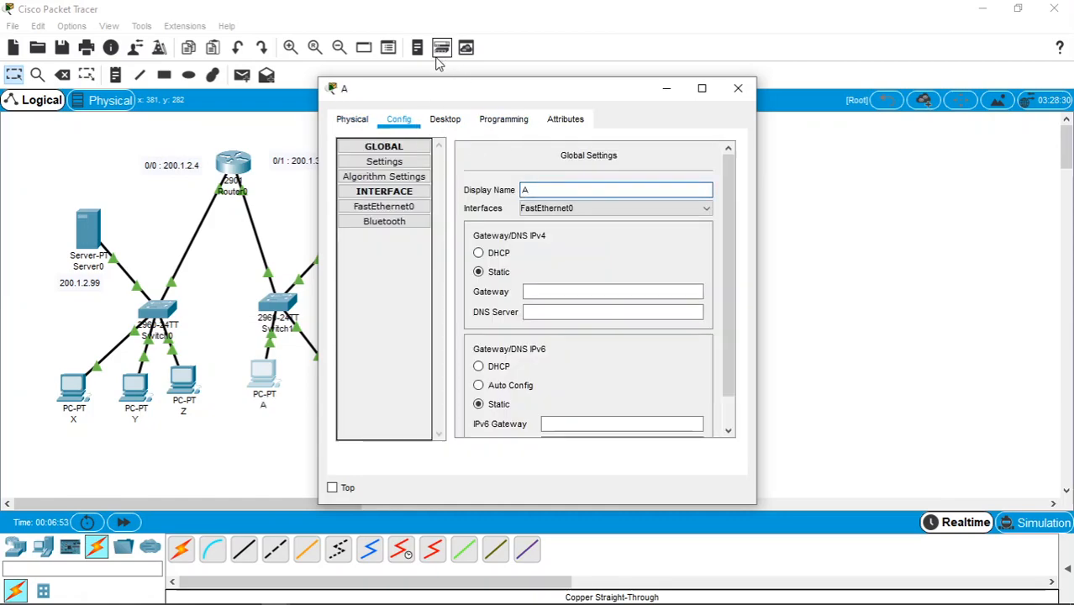
Switch the IPv4 configuration of PC A from static to DHCP and close the device
click(451, 119)
click(401, 161)
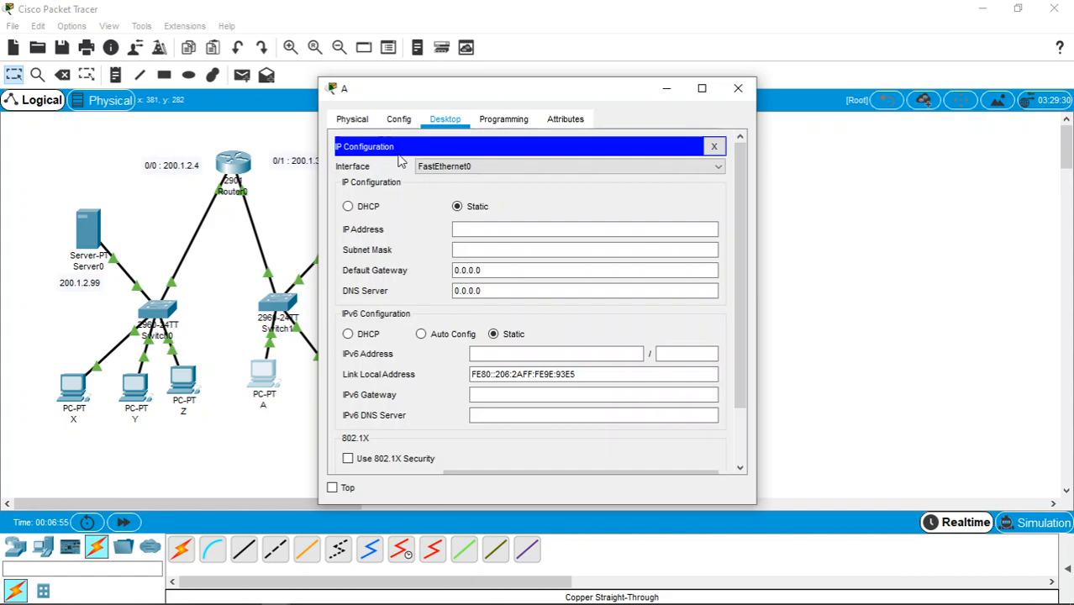
click(367, 210)
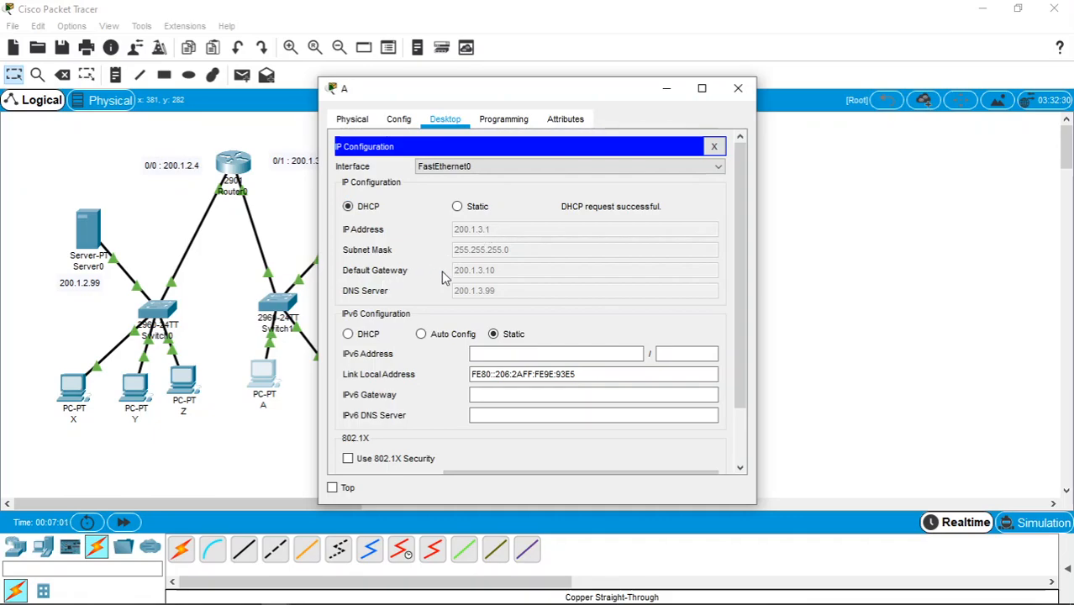
click(744, 91)
Rename PC4 as B
click(338, 378)
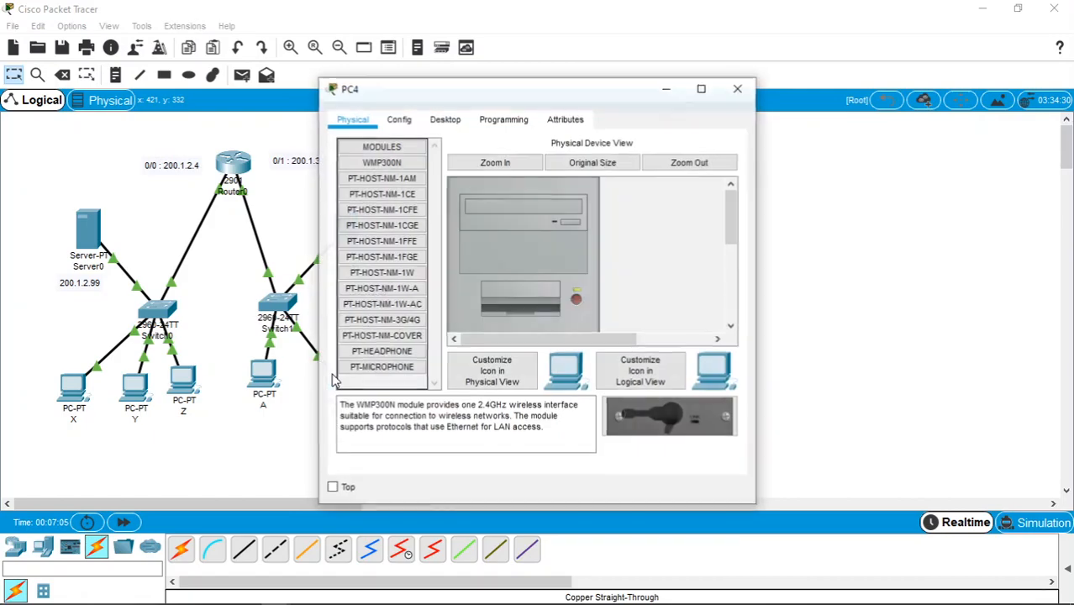
click(415, 126)
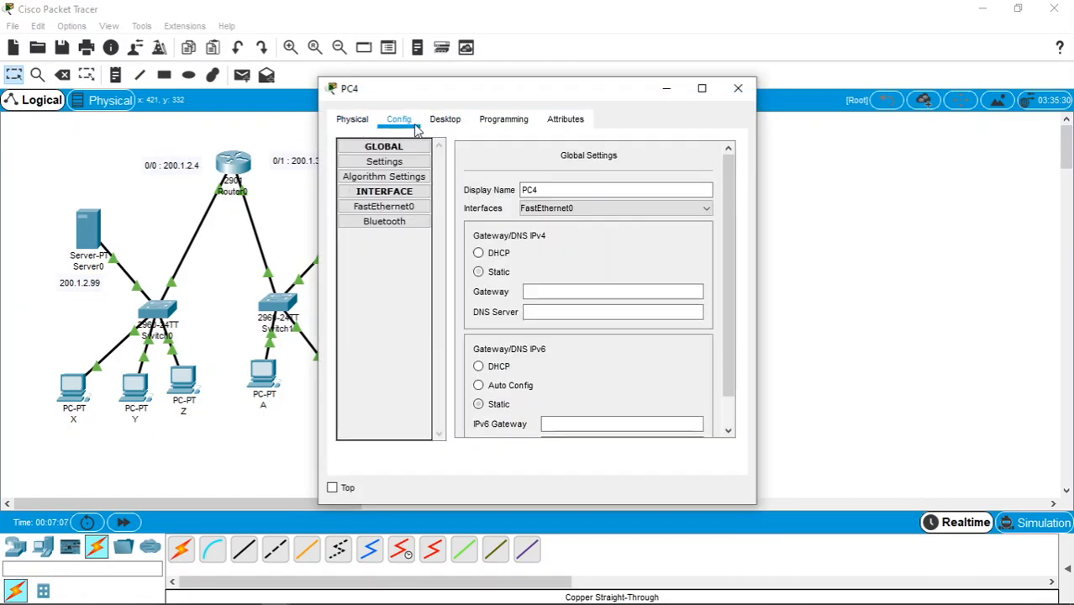
click(551, 186)
key(BackSpace)
key(BackSpace)
key(BackSpace)
text(B)
Switch the IPv4 configuration of PC B from static to DHCP and close the device
click(433, 120)
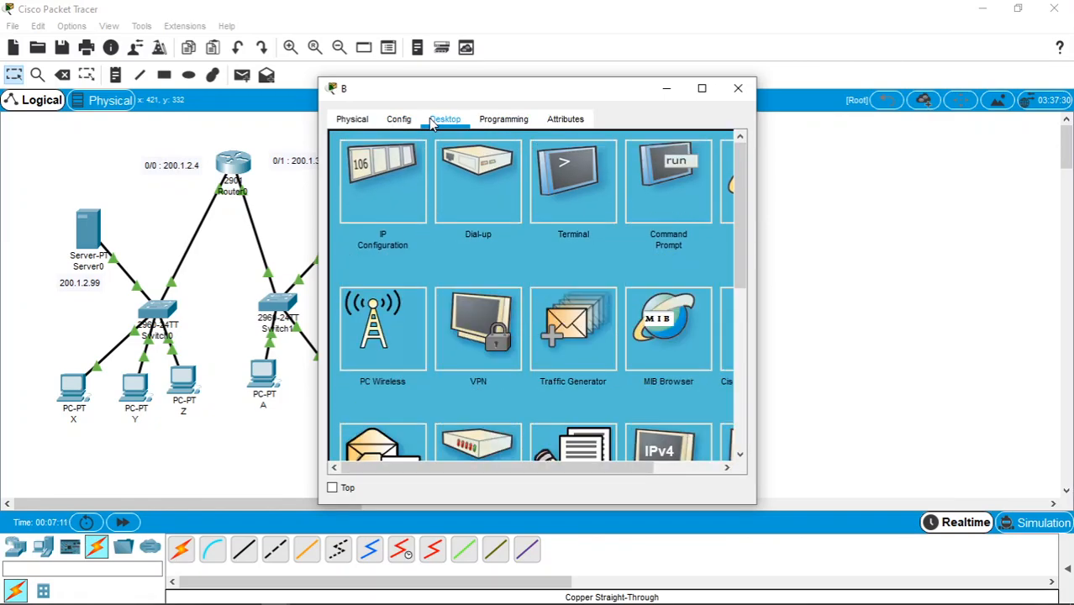
click(408, 153)
click(348, 205)
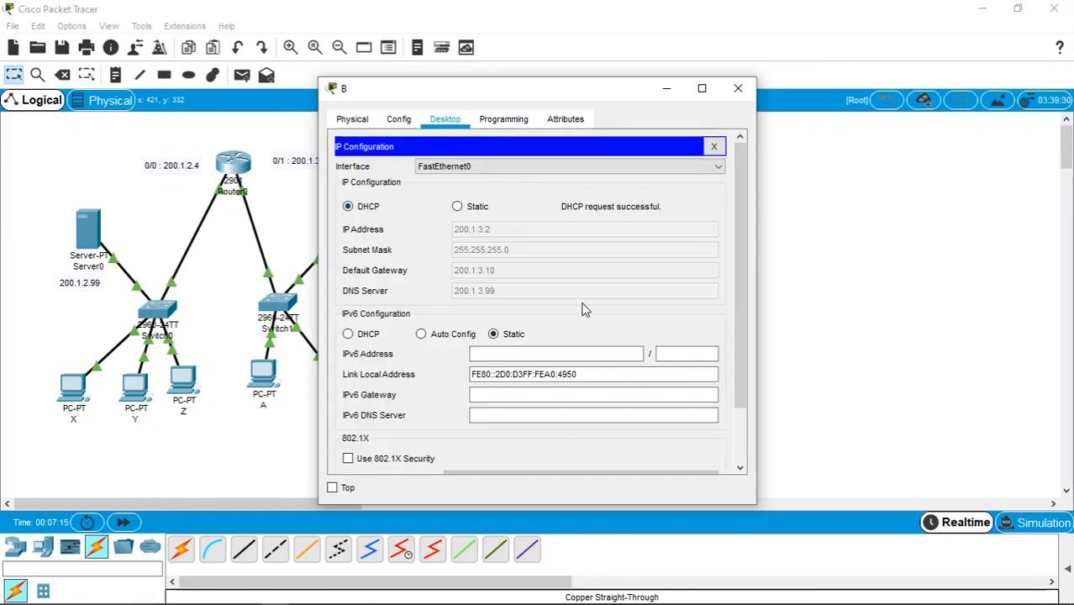
click(737, 88)
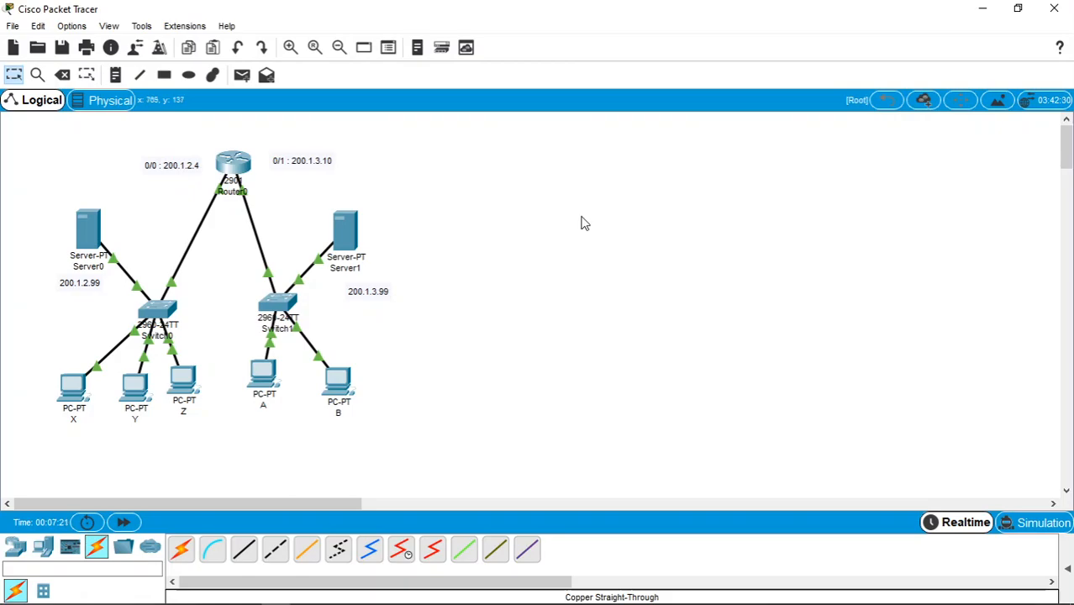
Turn on the DNS service on Server0
click(88, 227)
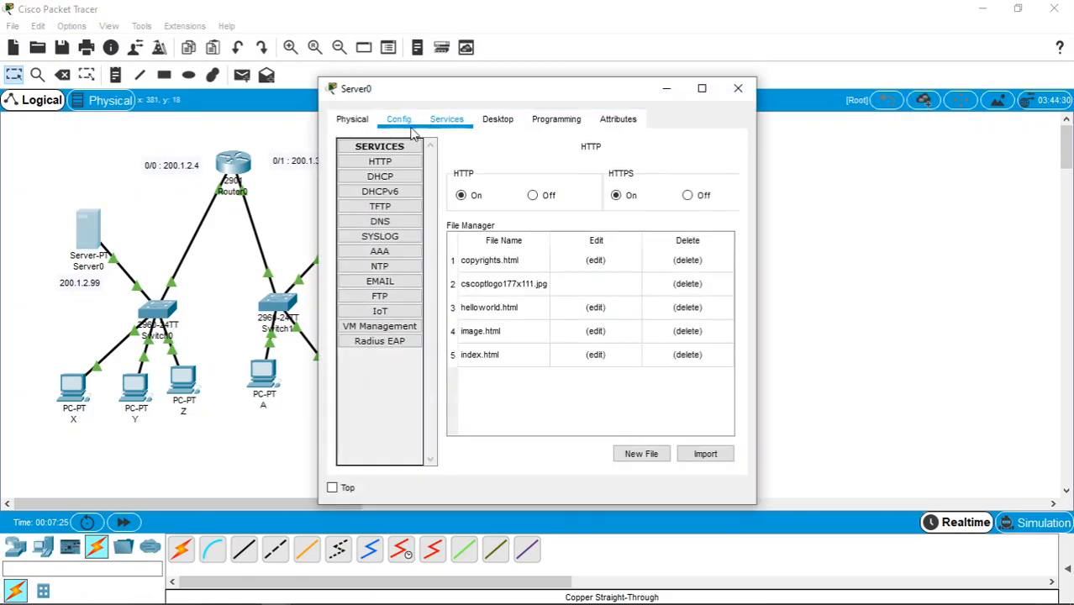
click(398, 227)
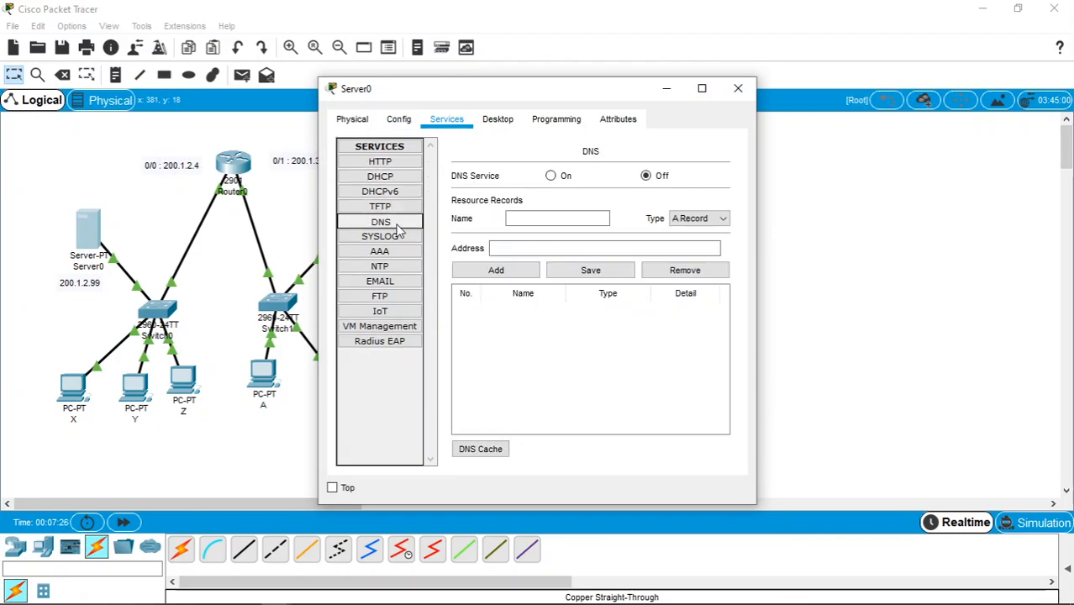
click(561, 176)
Add a DNS A record on Server0 that maps google.com to 200.1.2.99
click(549, 216)
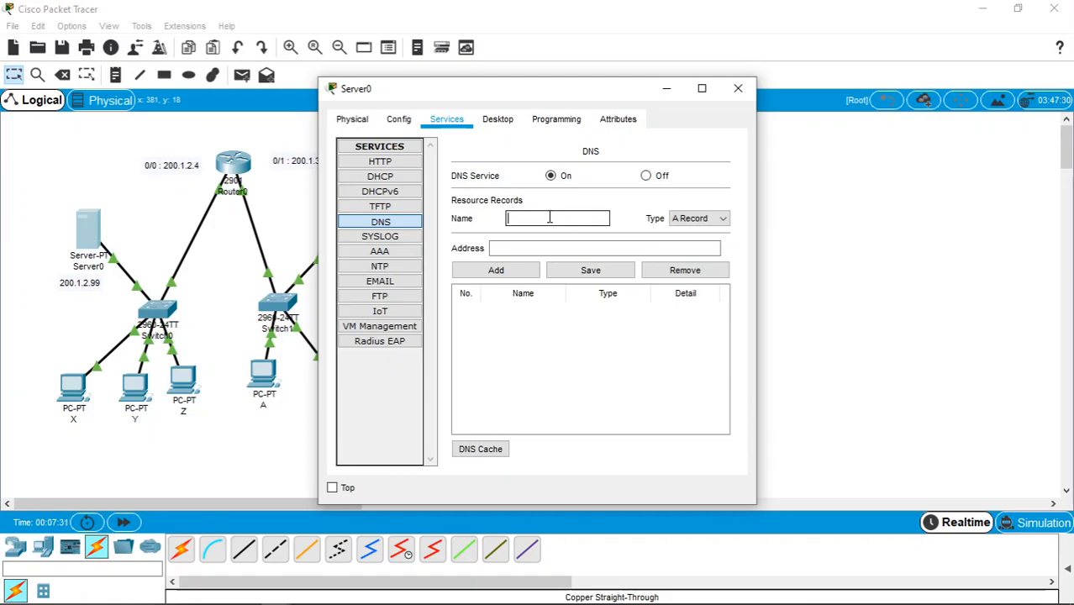
text(google.com)
click(564, 249)
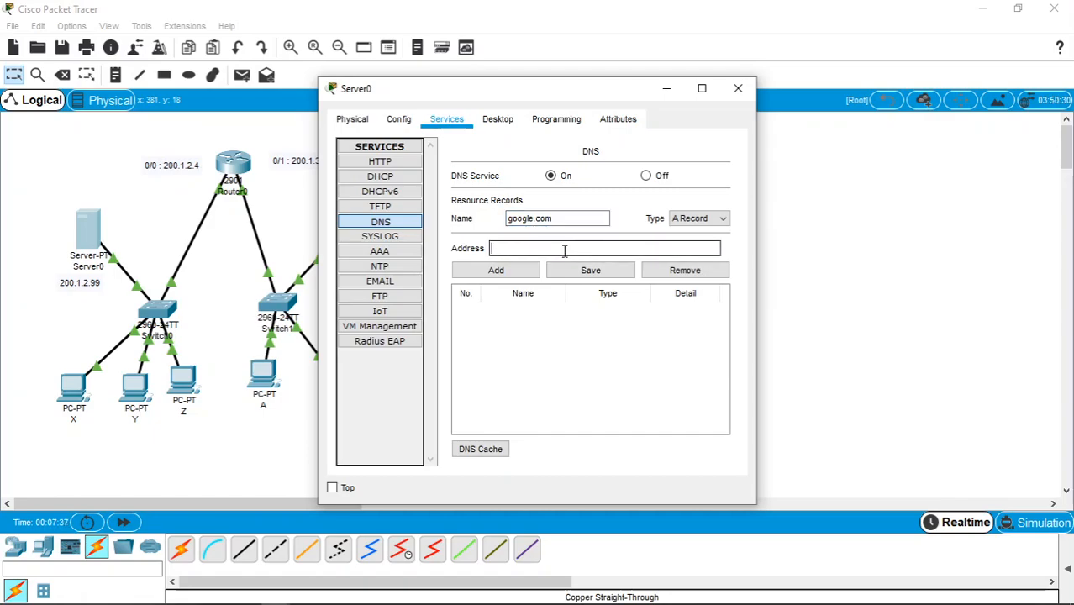
text(200.1.2.99)
click(521, 275)
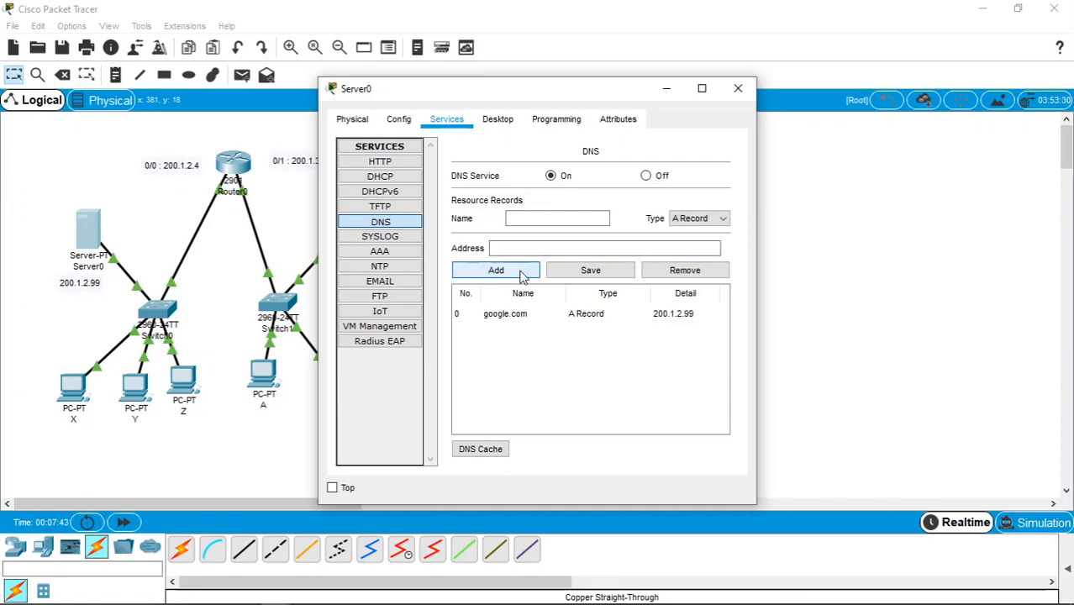
Change the body of Server0's index.html to "Welcome to Google", without the quick links, save it over the existing file, and close the server
click(395, 164)
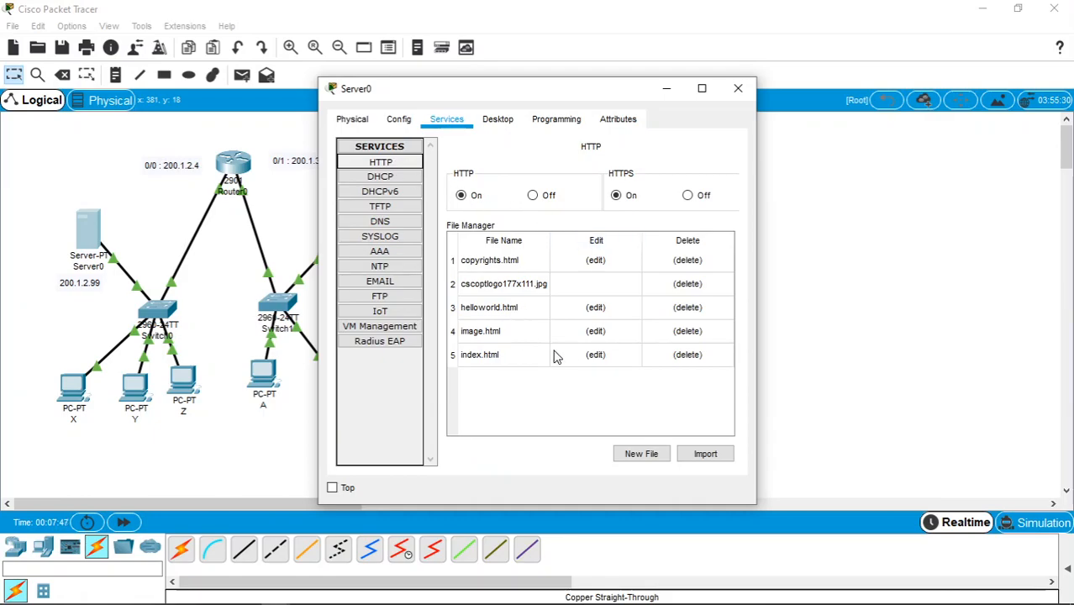
click(593, 354)
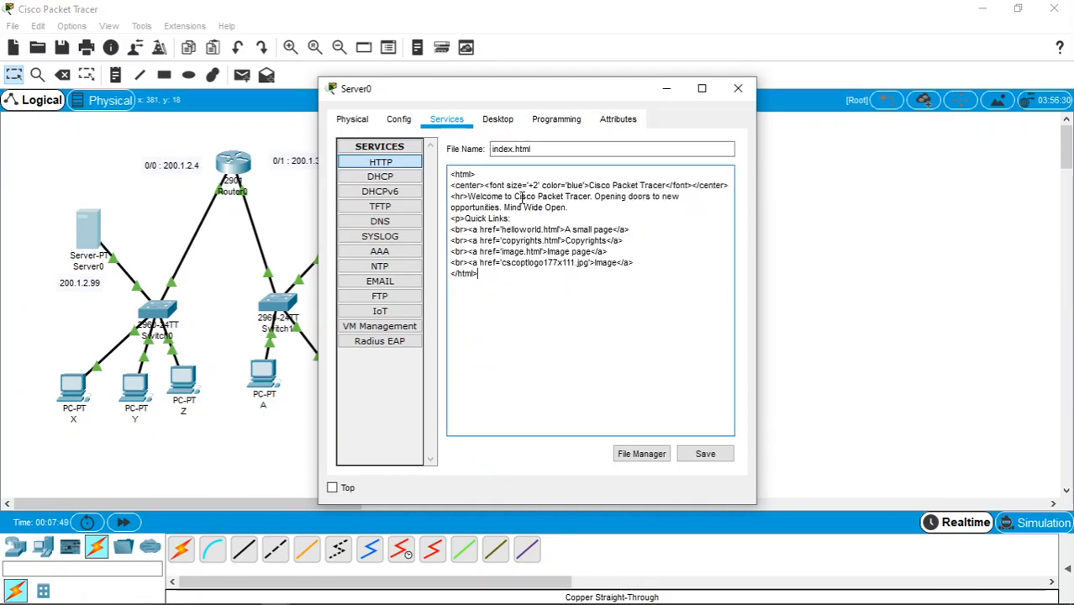
drag(516, 198, 658, 262)
key(BackSpace)
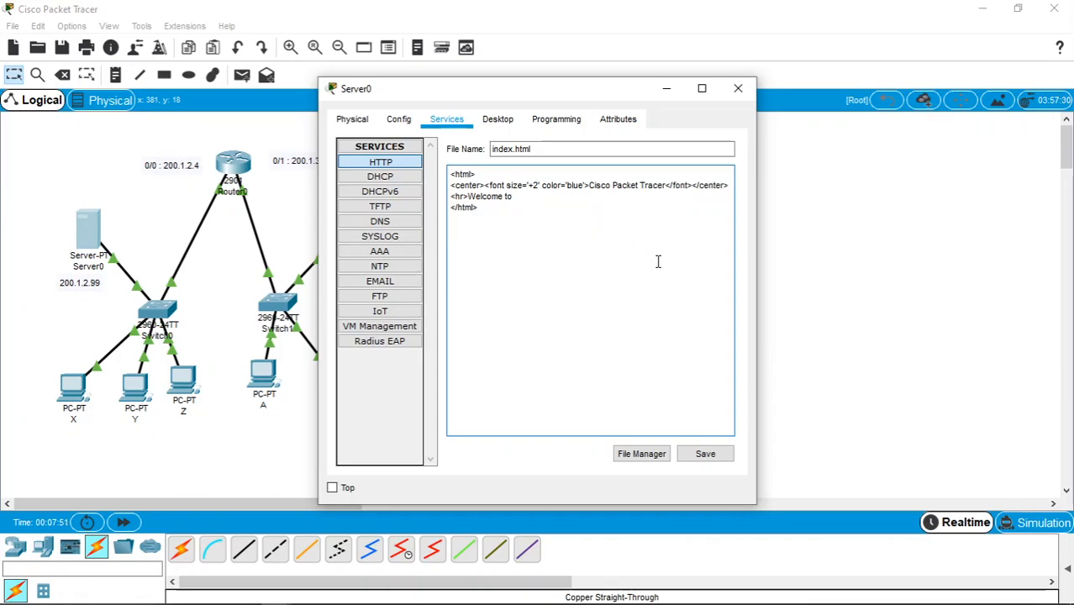
text(Googlee)
click(707, 455)
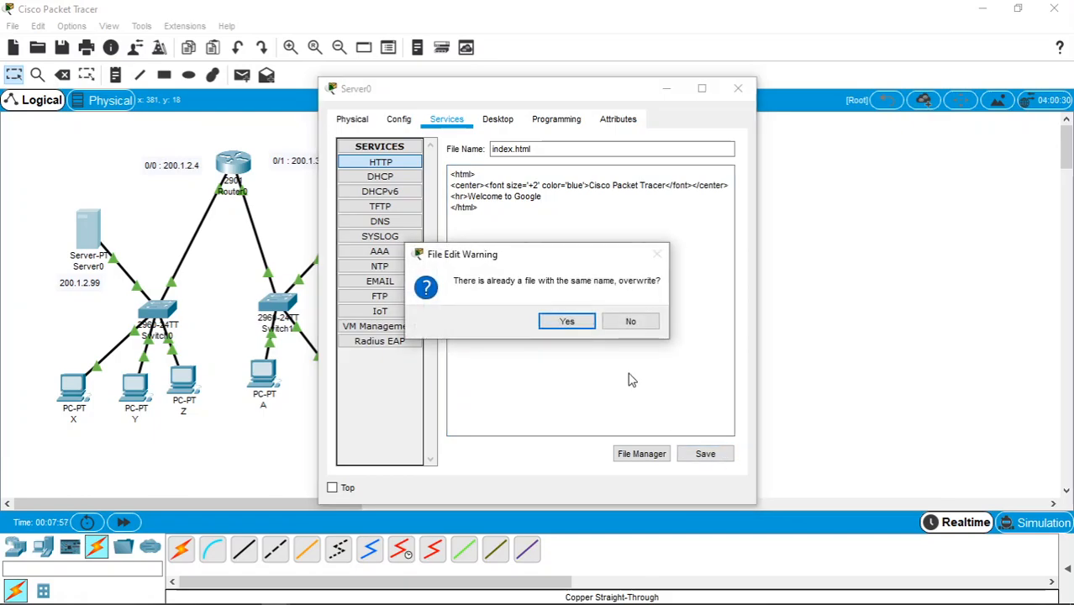
click(579, 324)
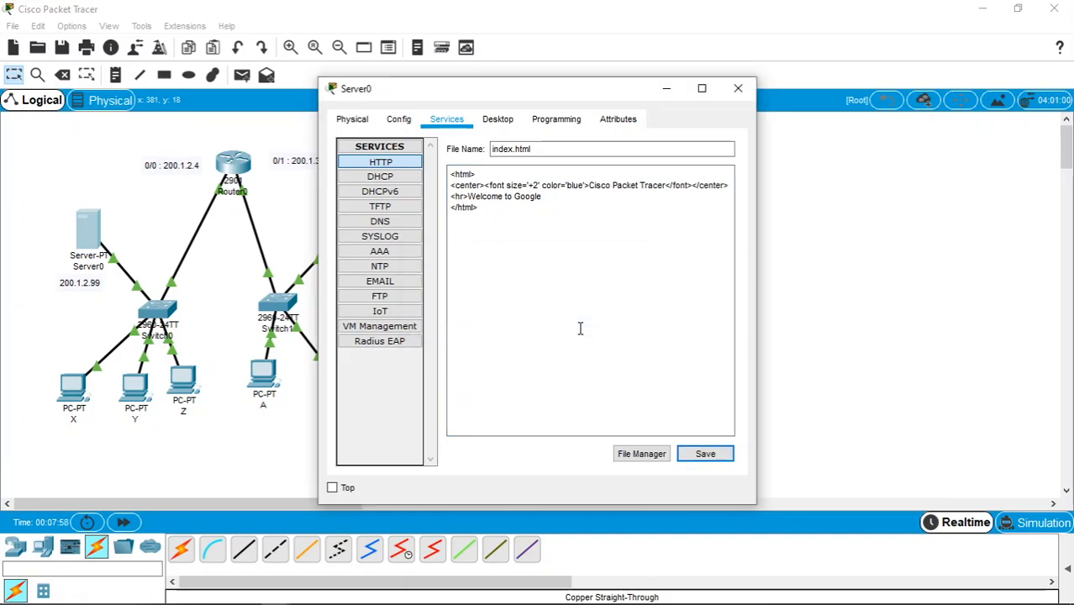
click(747, 86)
Turn on the DNS service on Server1 and add an A record that maps uns.ac.id to 200.1.3.99
double_click(344, 231)
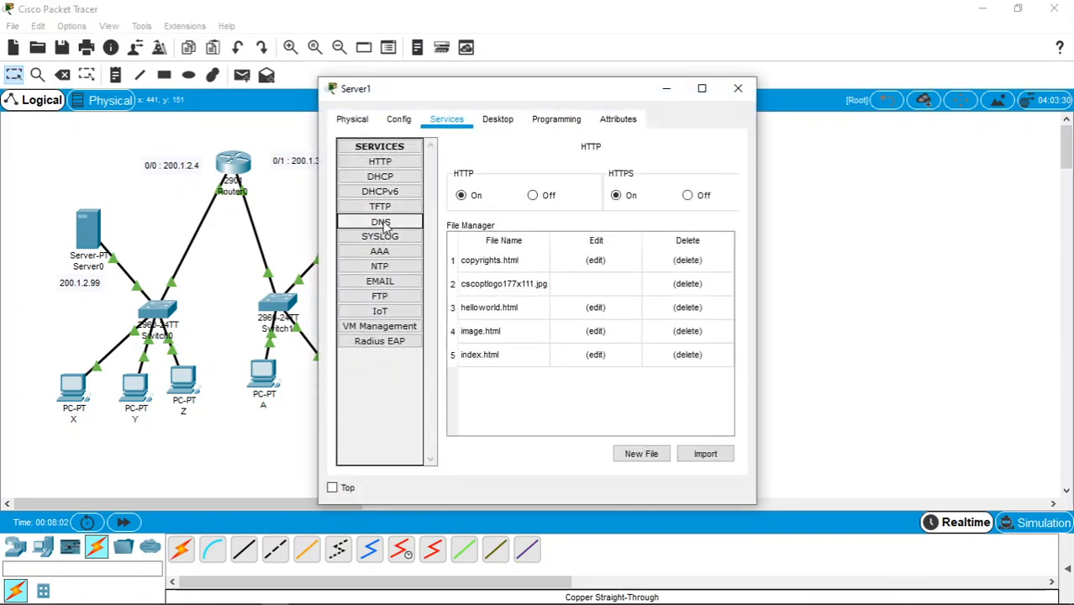
click(380, 221)
click(551, 176)
click(557, 217)
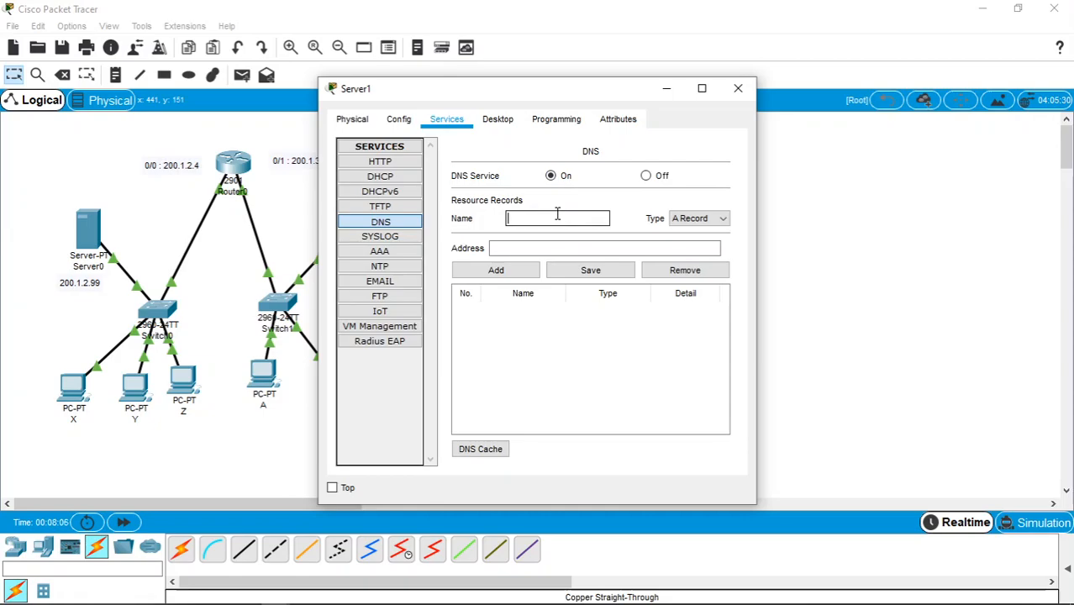
text(uns.ac.id)
click(561, 248)
text(2)
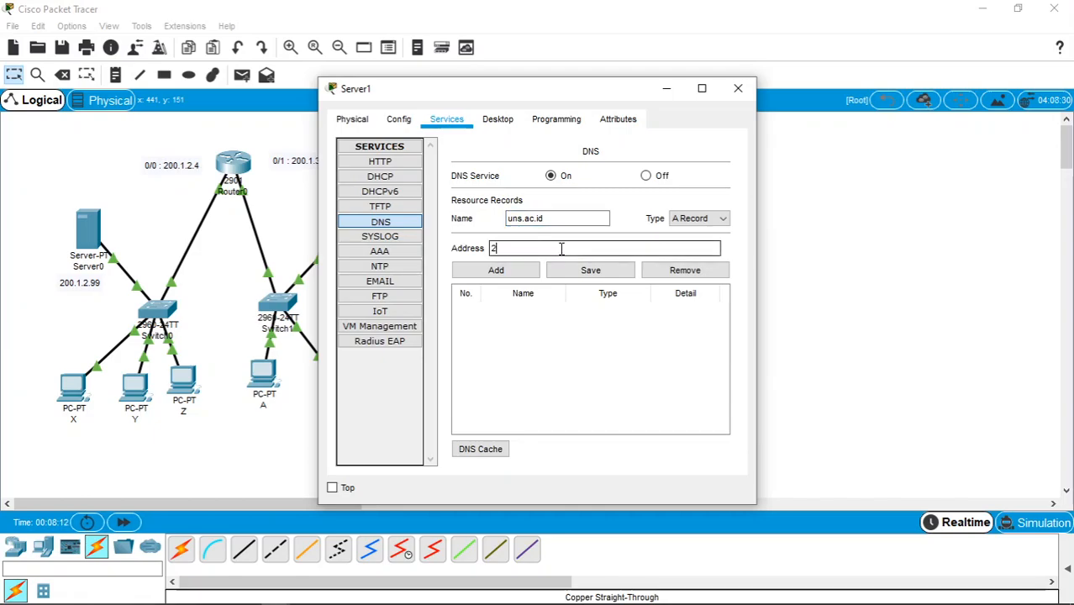
text(00.1.3.99)
click(529, 269)
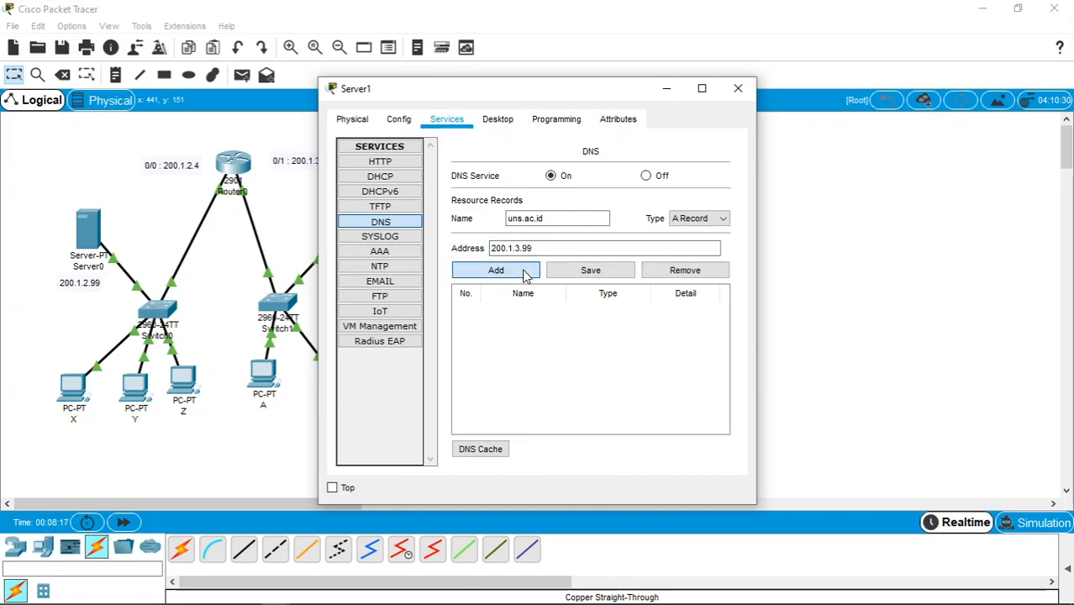
Change the body of Server1's index.html to "Welcome to Universitas Sebelas Maret", without the quick links, save it over the existing file, and close the server
click(391, 164)
click(588, 351)
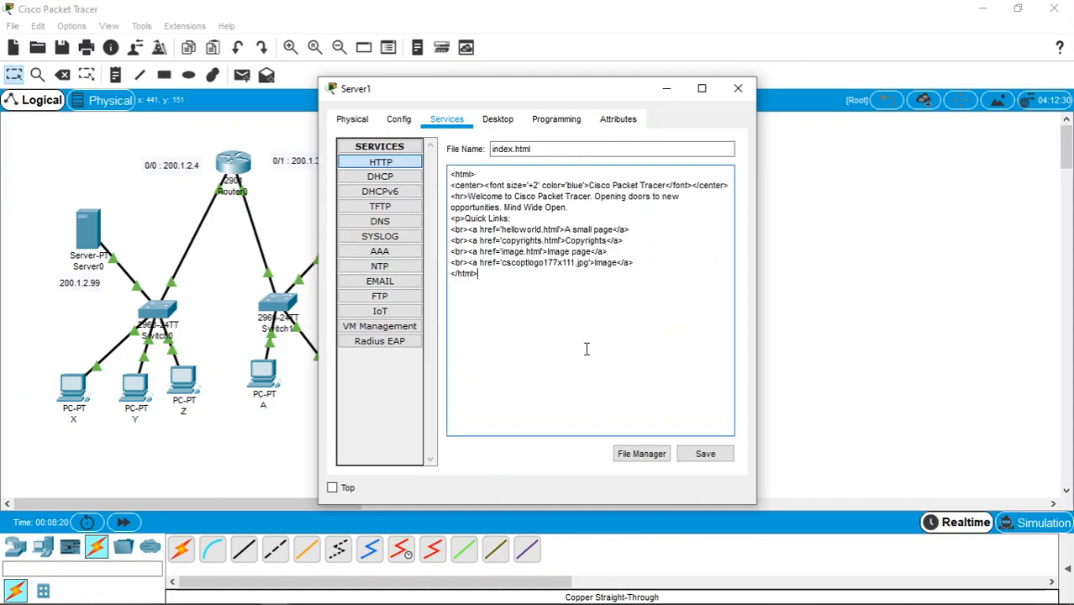
drag(514, 197, 664, 265)
key(BackSpace)
text(Universitas Sebelas Maret)
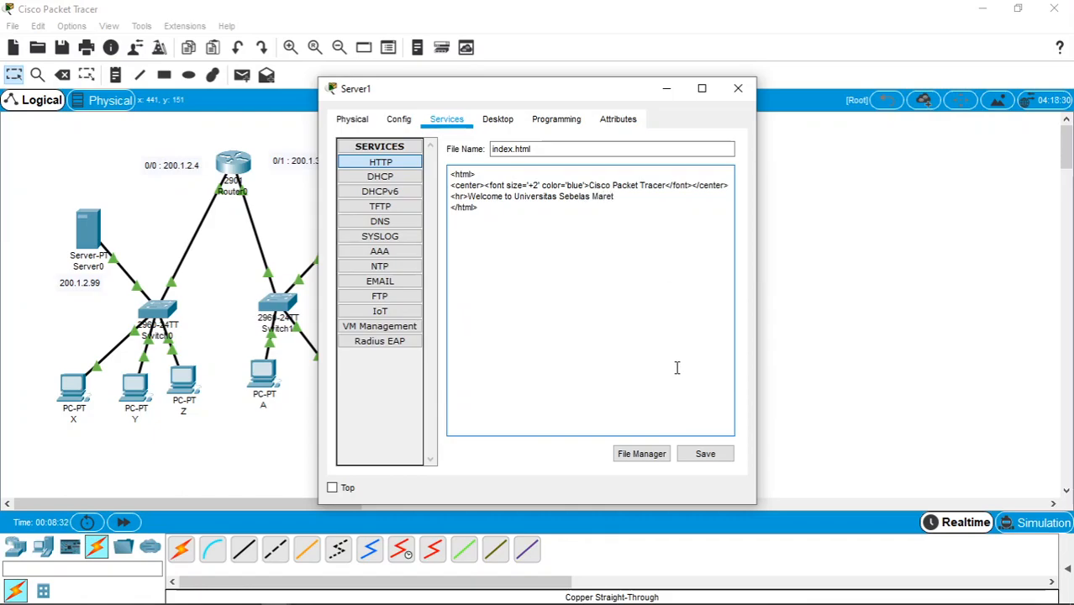
click(703, 453)
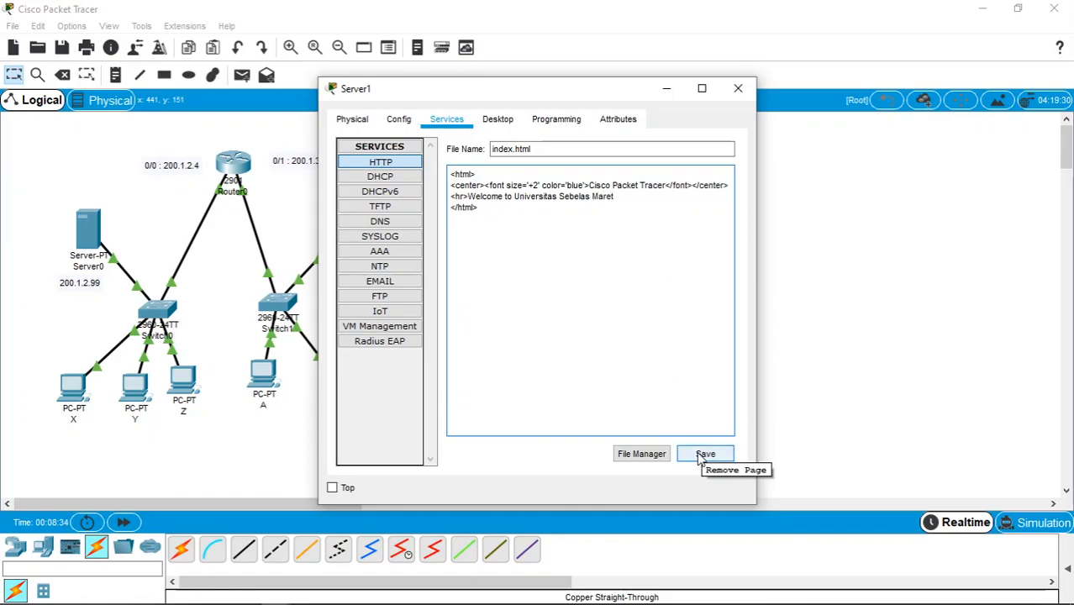
click(703, 455)
click(578, 320)
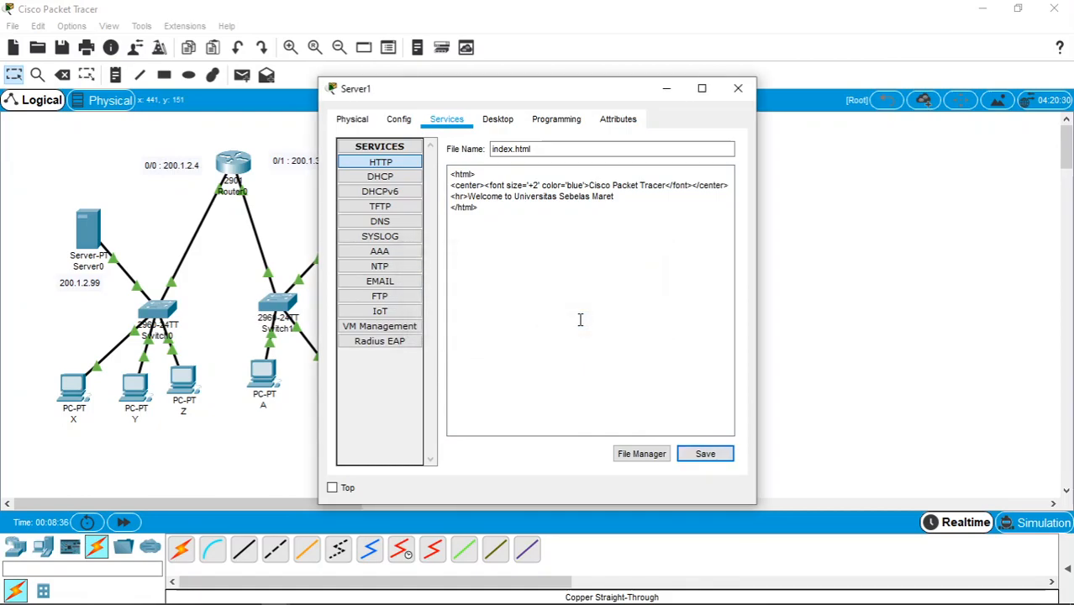
click(738, 88)
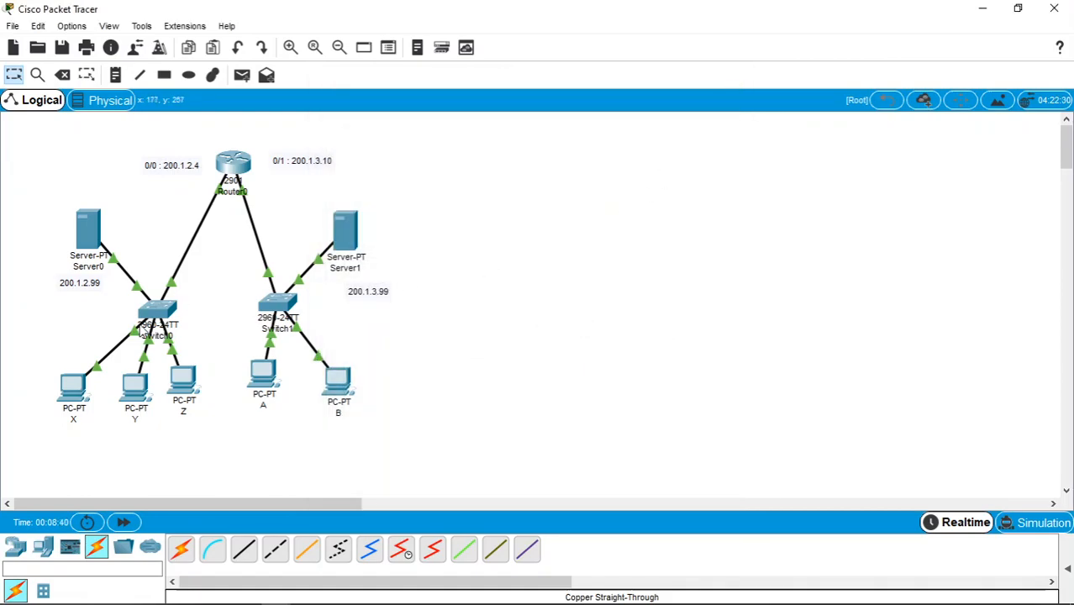
Ping the PC addresses 200.1.2.1, 200.1.2.2 and 200.1.2.3 from the command prompt of PC X
click(72, 388)
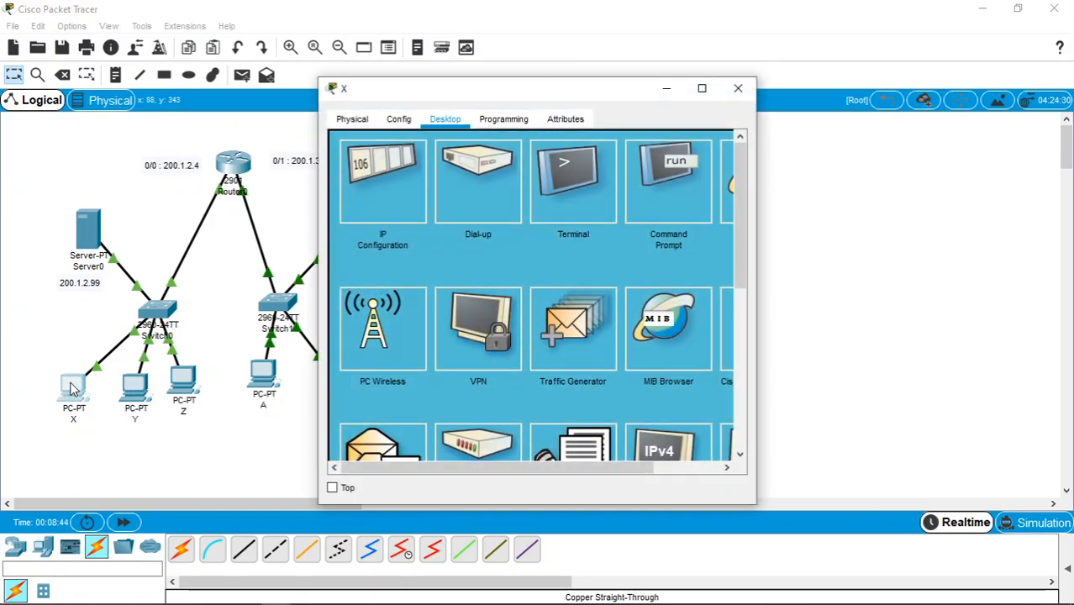
click(649, 191)
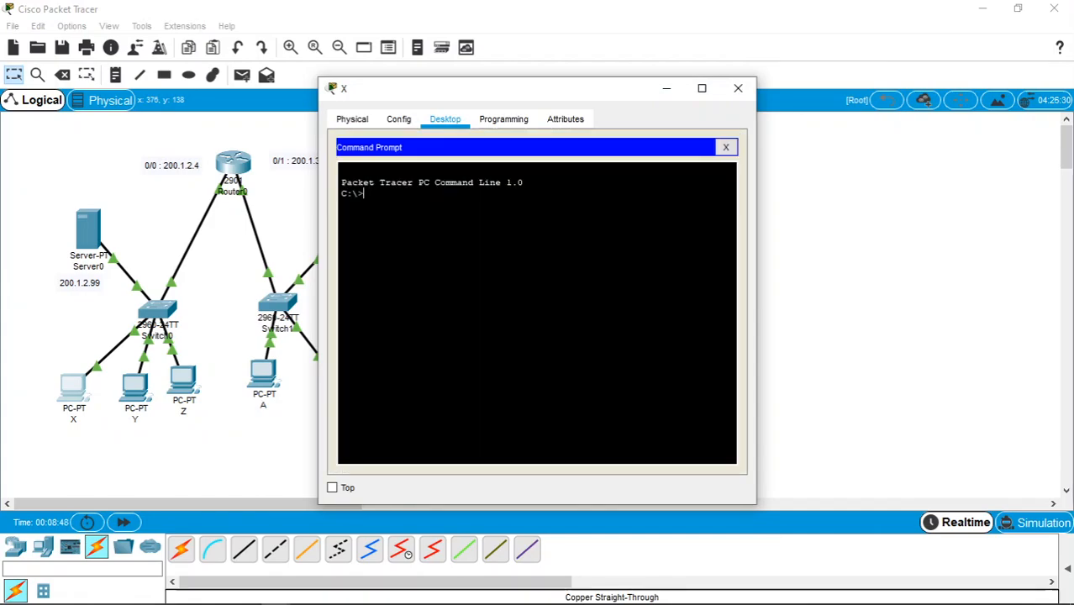
text(ping 200.1.2.1)
key(Return)
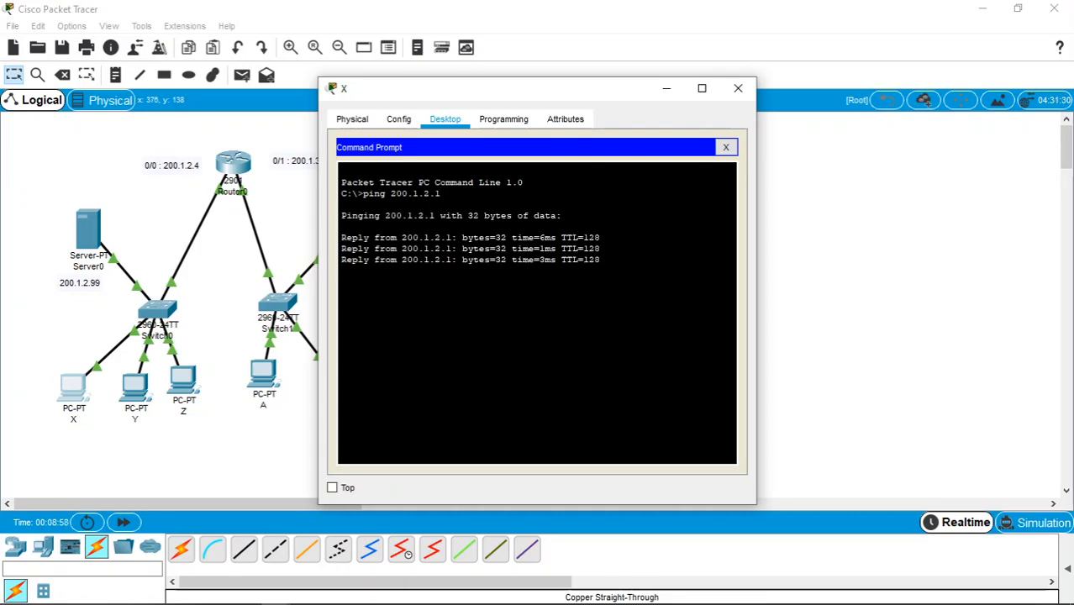
key(Up)
key(BackSpace)
text(200.1.2.2)
key(Return)
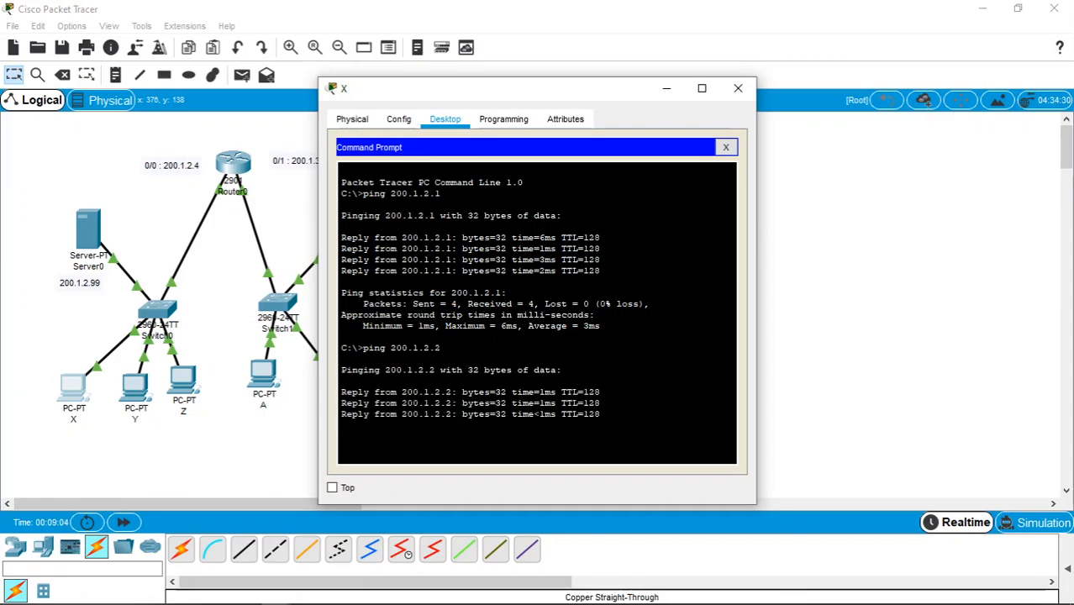
key(Up)
text(3)
key(Return)
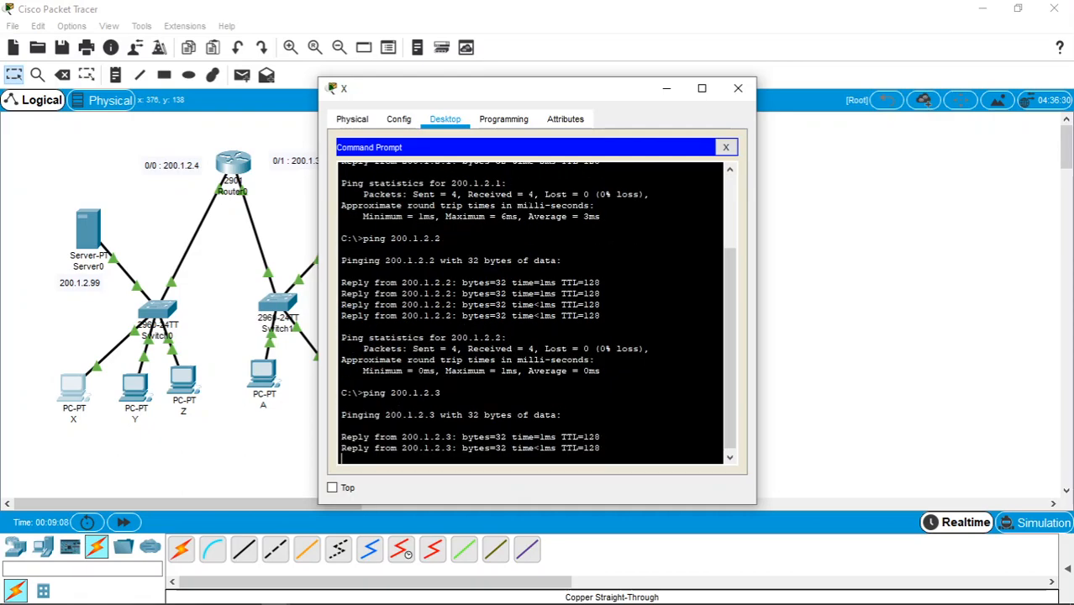
Ping Server0 at 200.1.2.99 and the router's 0/0 interface at 200.1.2.4 from PC X
key(Up)
key(BackSpace)
text(99)
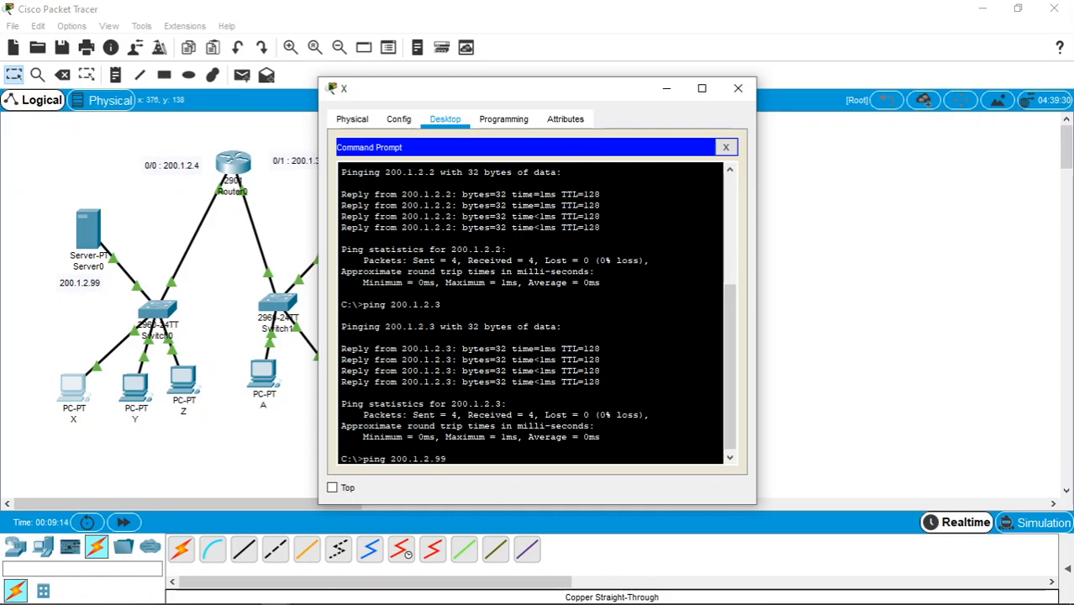
key(Return)
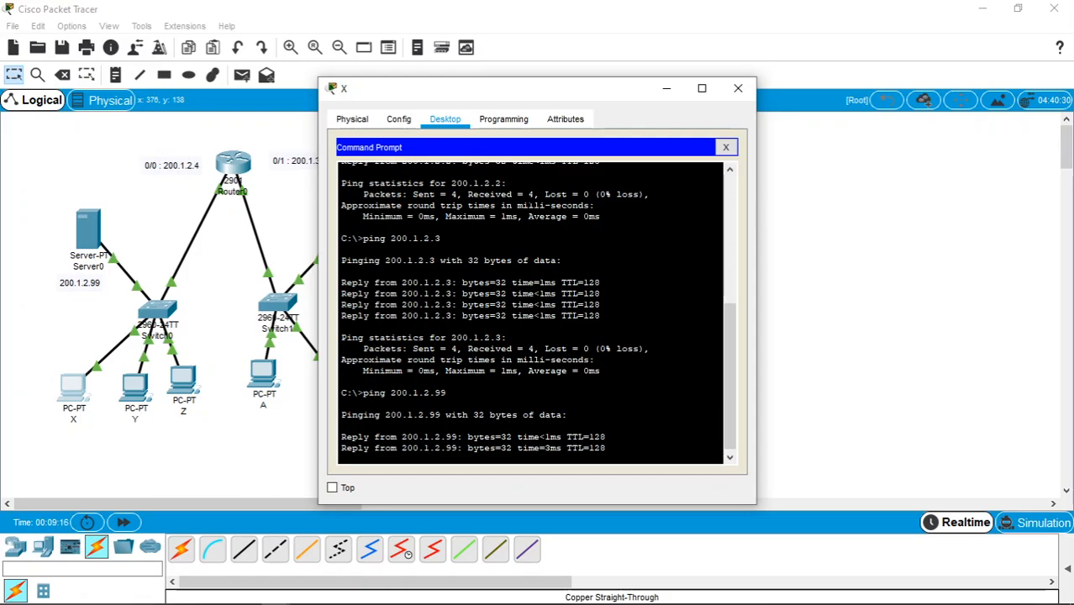
key(Up)
key(BackSpace)
text(4)
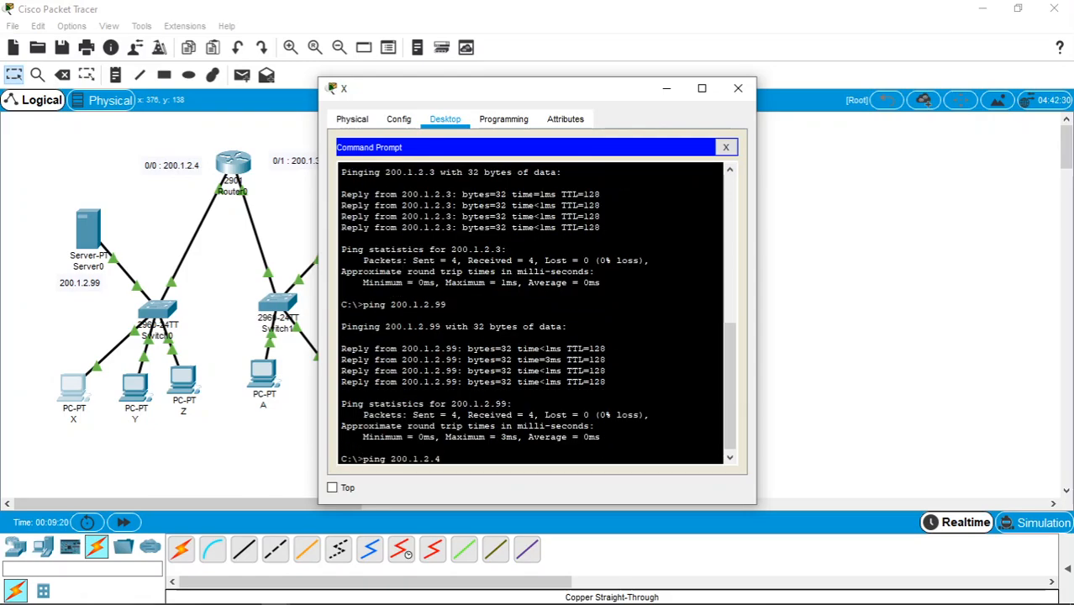
key(Return)
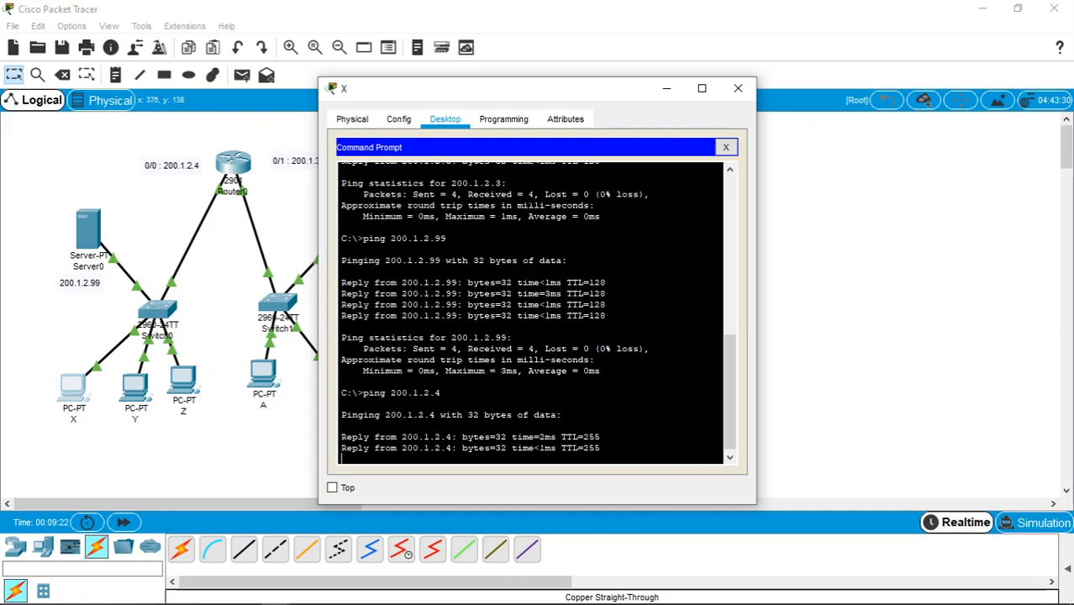
Try to ping the address 200.1.31.10 from PC X
key(Up)
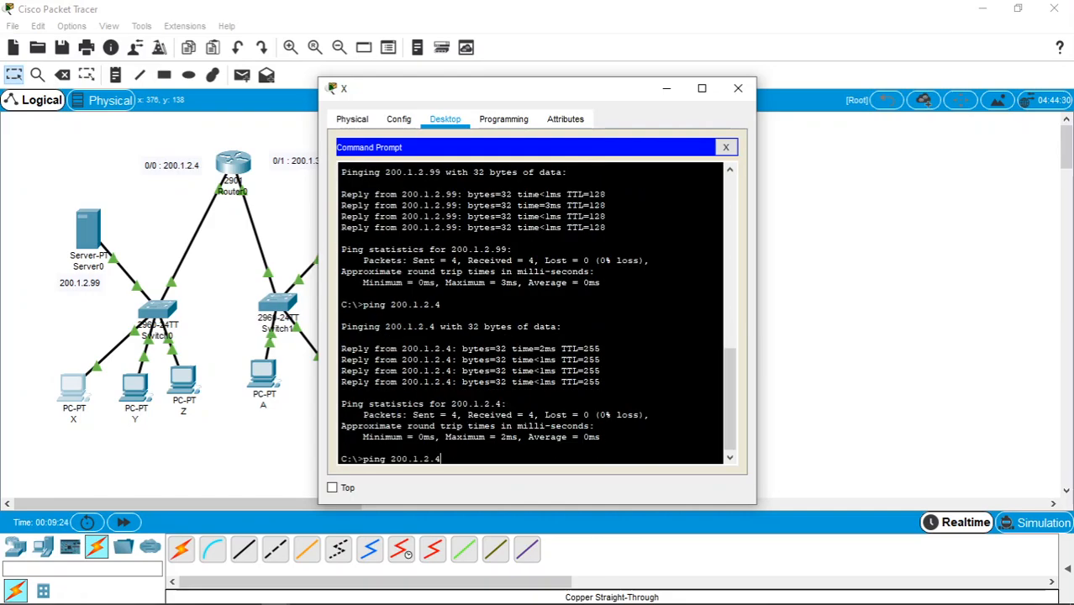
key(BackSpace)
text(3)
text(1\.1)
key(BackSpace)
key(BackSpace)
text(1.10)
key(Return)
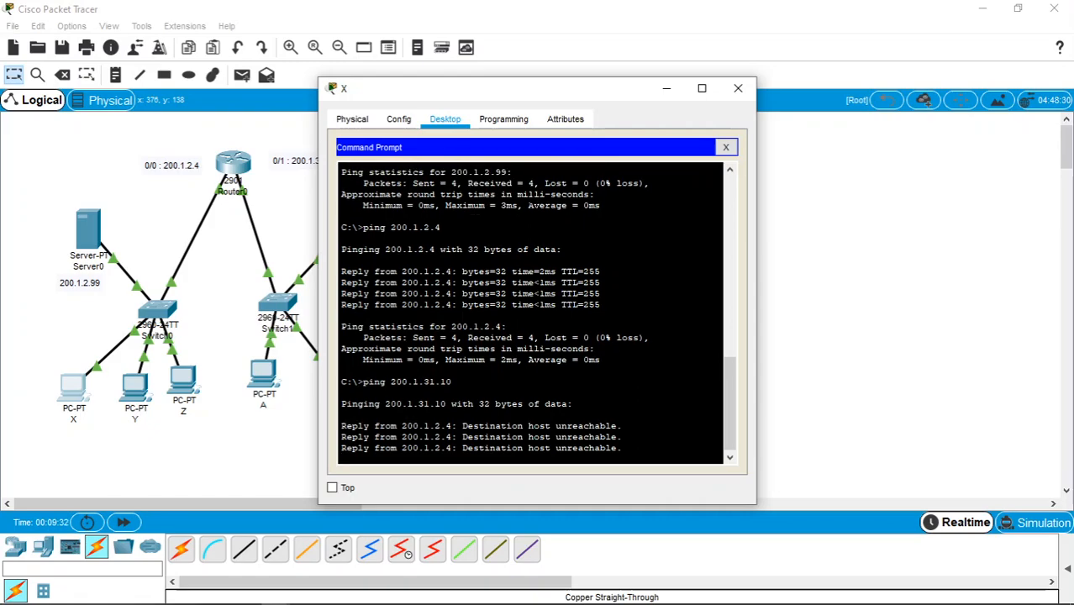
Correct the ping address to the router's 0/1 interface, 200.1.3.10, and run the command on PC X
key(Up)
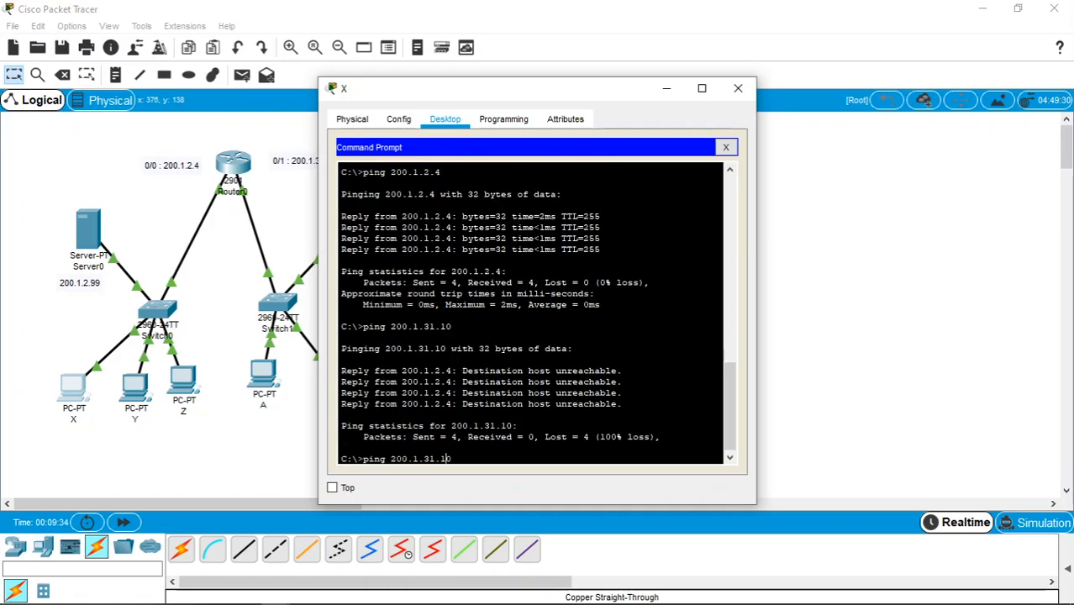
key(Left)
key(Left)
key(Left)
key(BackSpace)
key(Return)
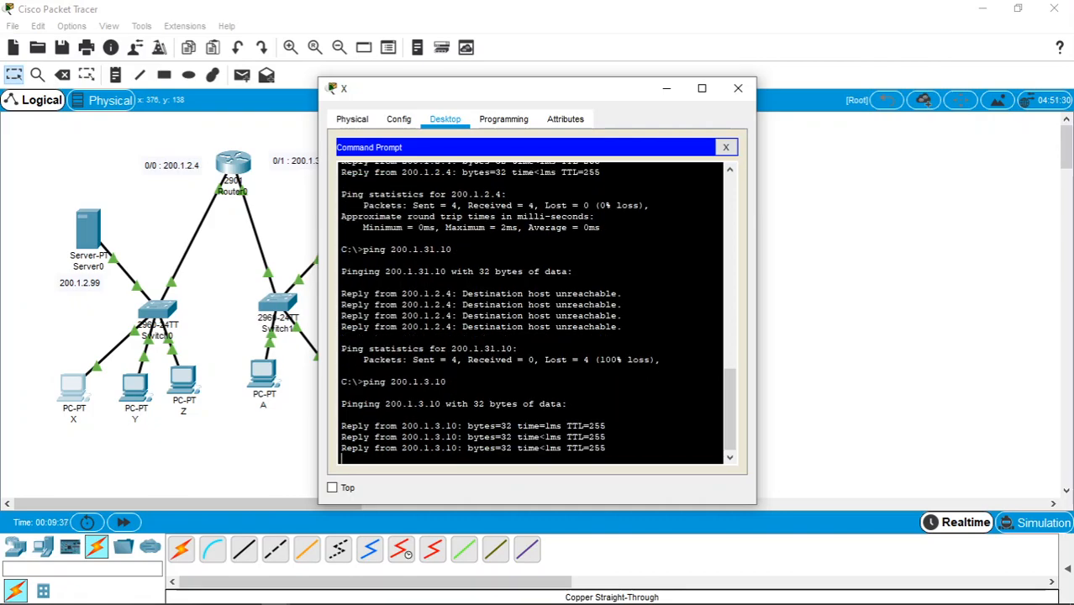
Ping the PC addresses 200.1.3.1 and 200.1.3.2 in the other subnet from PC X, moving the device window off the topology
key(Up)
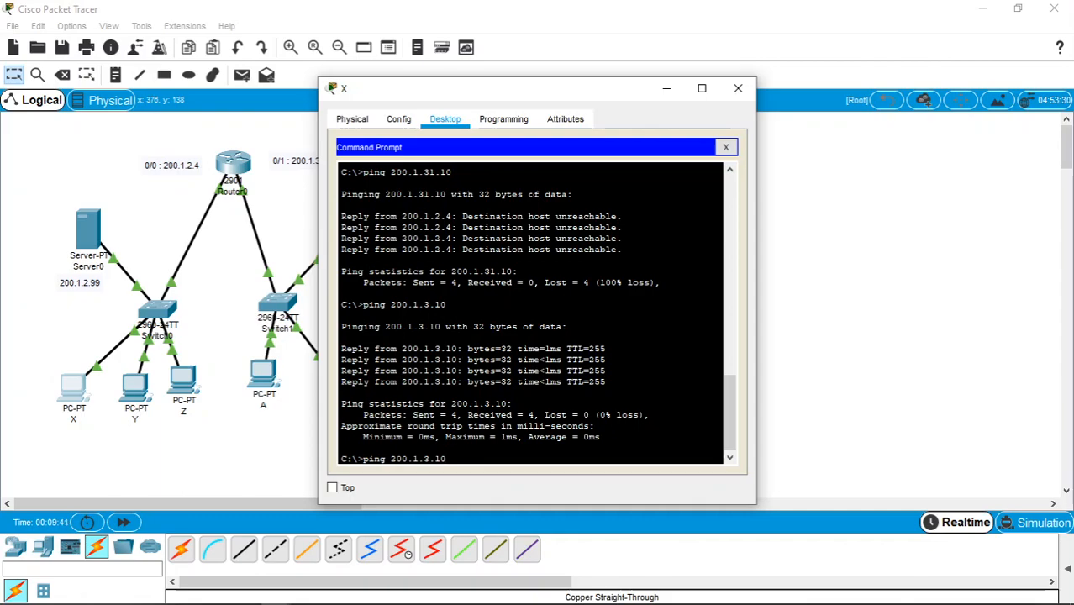
key(BackSpace)
key(Return)
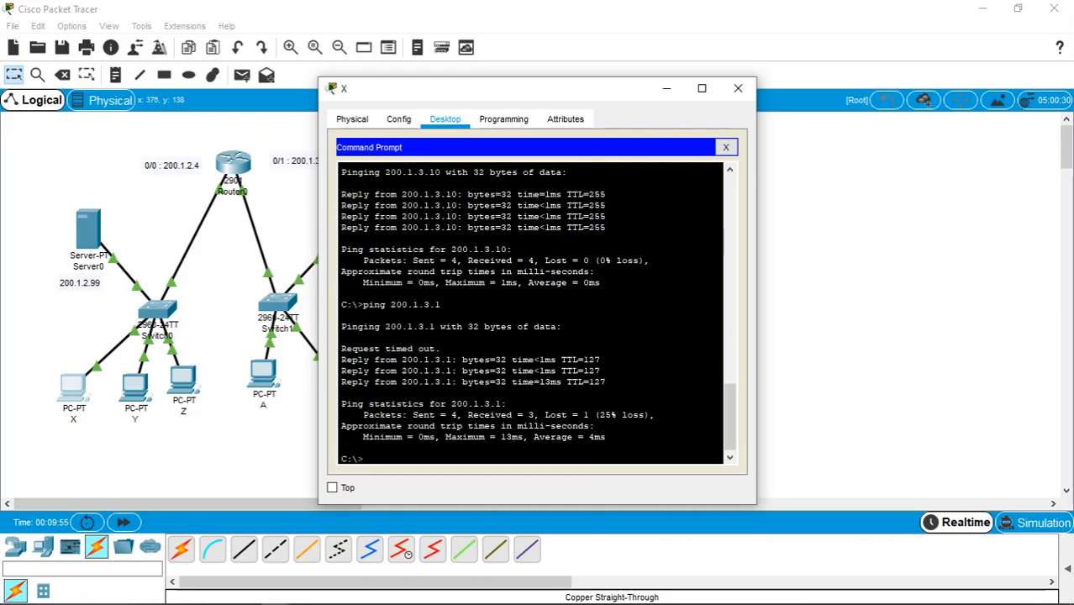
drag(559, 89, 672, 94)
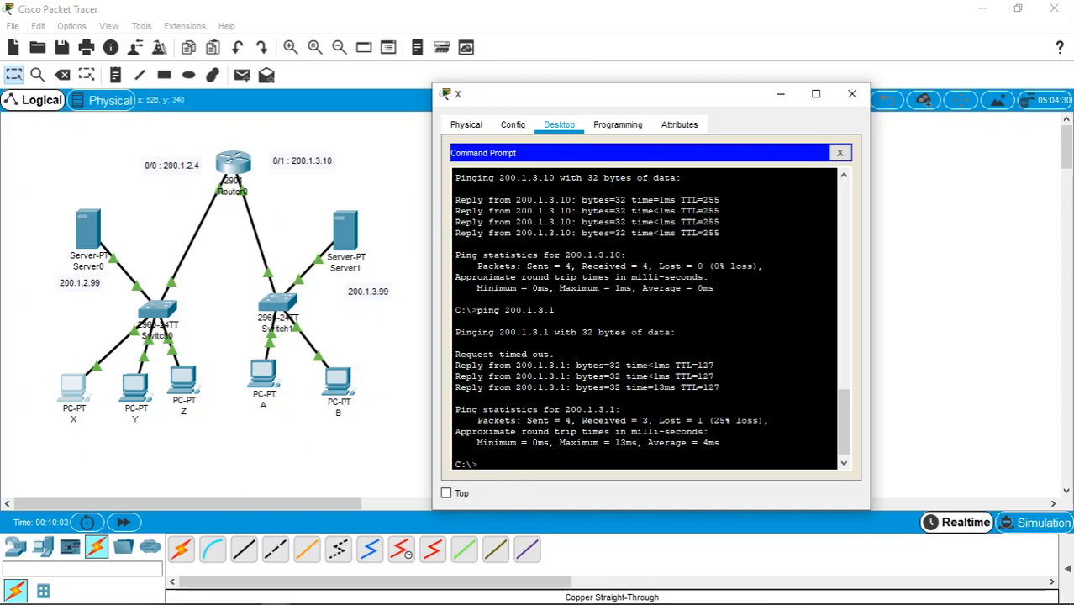
key(Up)
text(2)
key(Return)
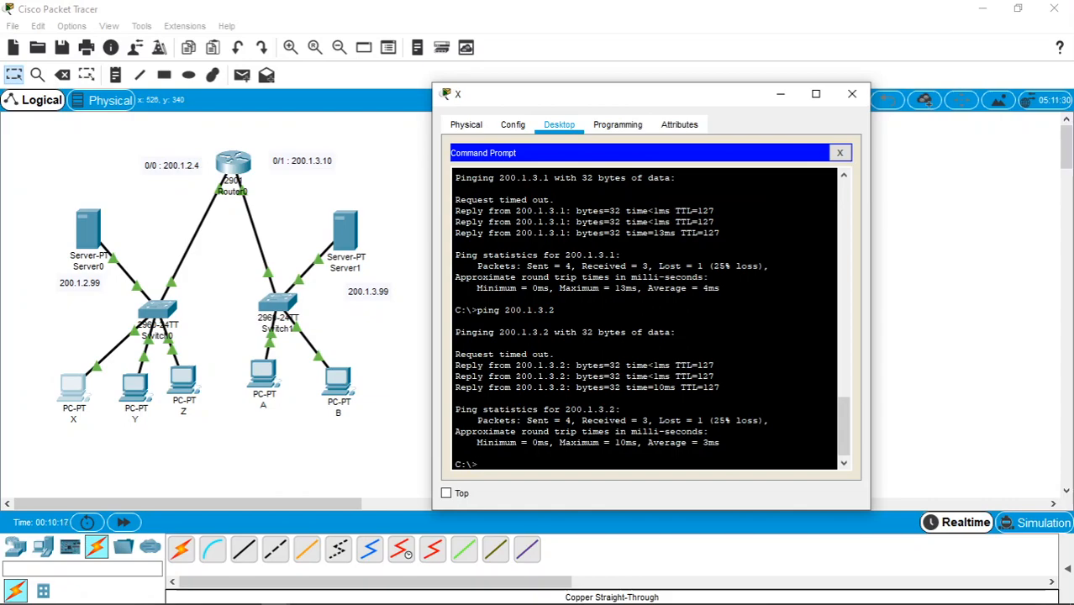
Ping Server1 at 200.1.3.99 from PC X and trace the route to it with tracert
key(Up)
key(BackSpace)
text(99)
key(Return)
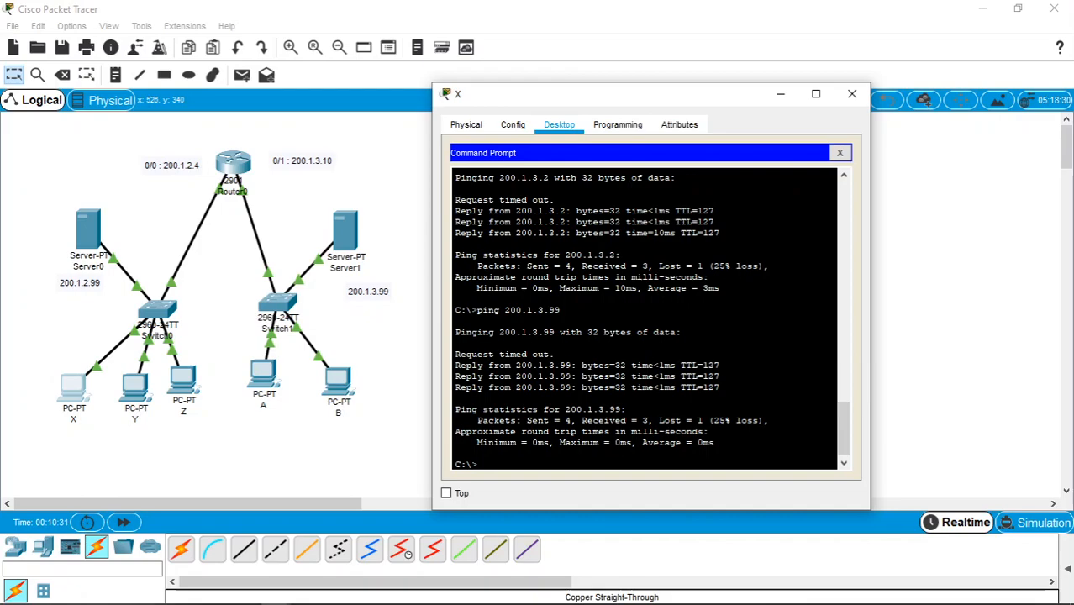
text(tracert 200.1.3.99)
key(Return)
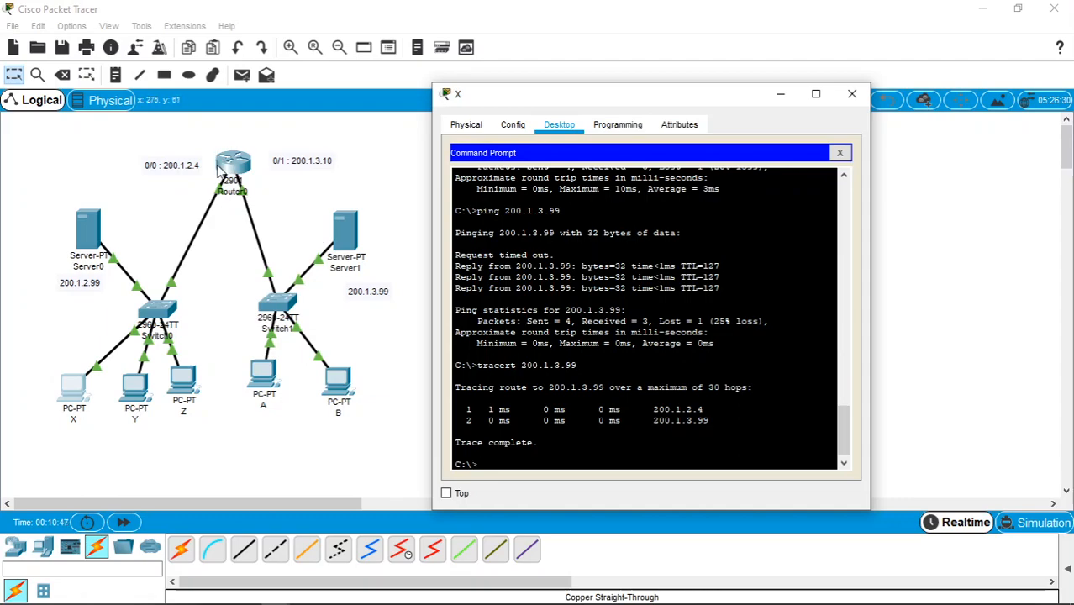
Trace the route from PC X to Server0 at 200.1.2.99 and close the device
key(Up)
key(BackSpace)
key(BackSpace)
key(BackSpace)
key(BackSpace)
text(2.99)
key(Return)
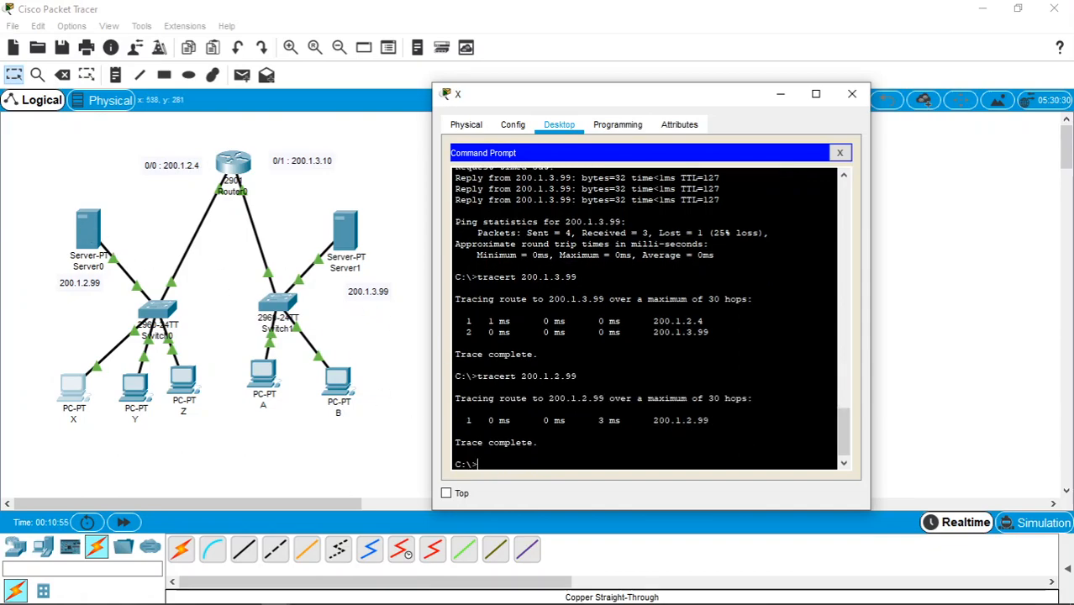
click(851, 93)
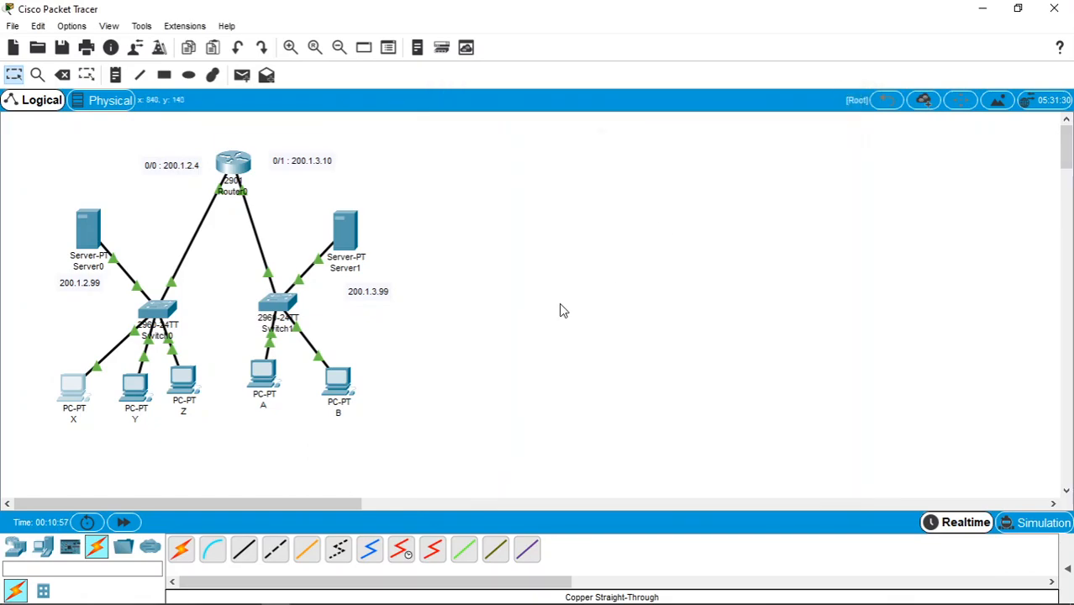
Ping 200.1.3.1 and 200.1.3.2 from the command prompt of PC A, moving the device window off the topology
click(267, 380)
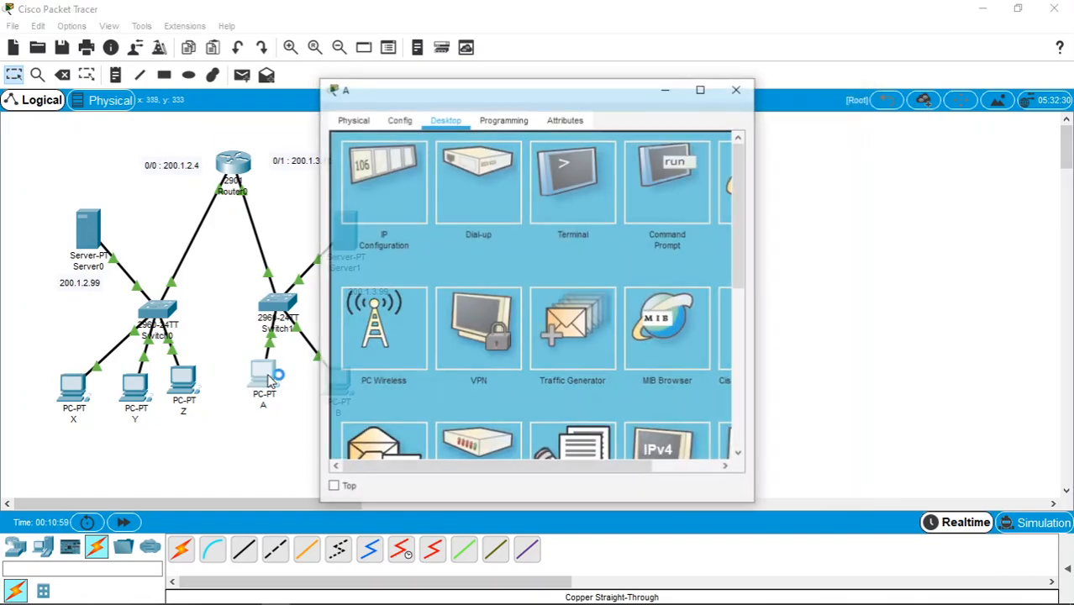
click(658, 185)
text(ping 200.1)
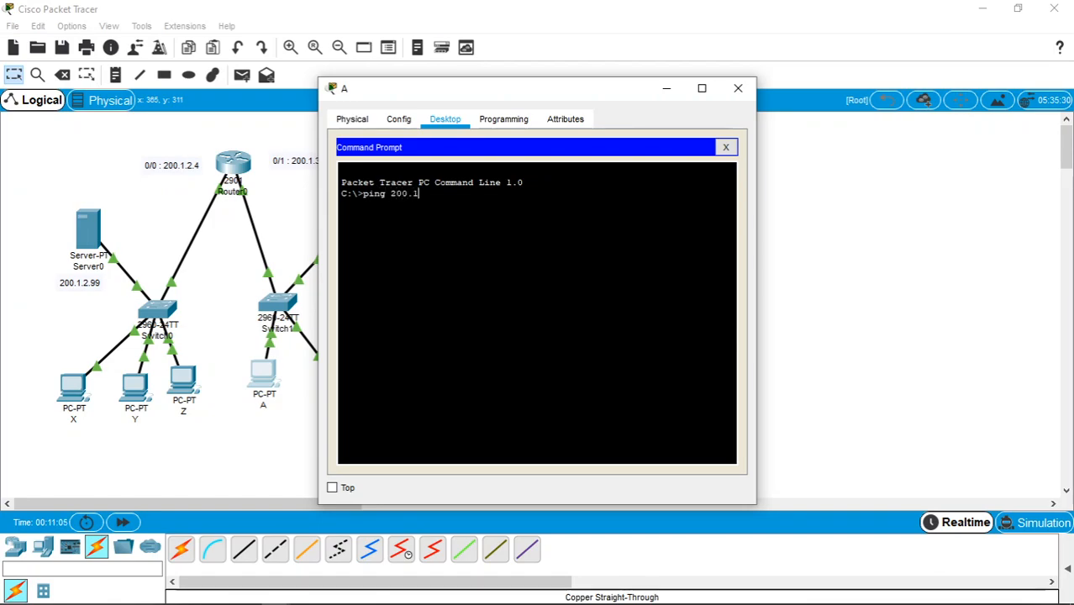
text(.3.1)
key(Return)
drag(433, 91, 540, 93)
key(Up)
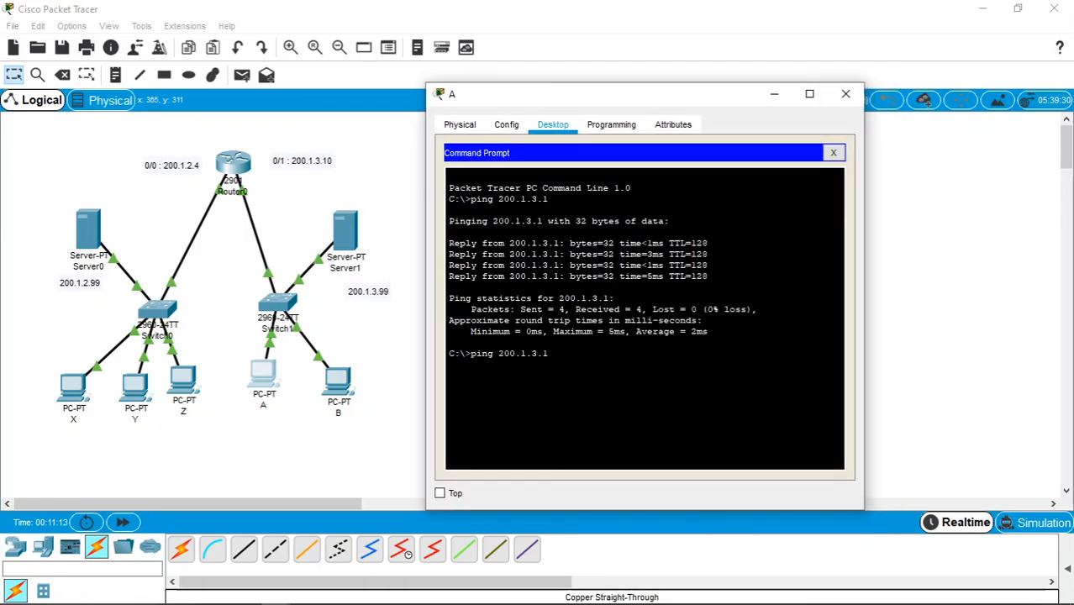
key(BackSpace)
text(2)
key(Return)
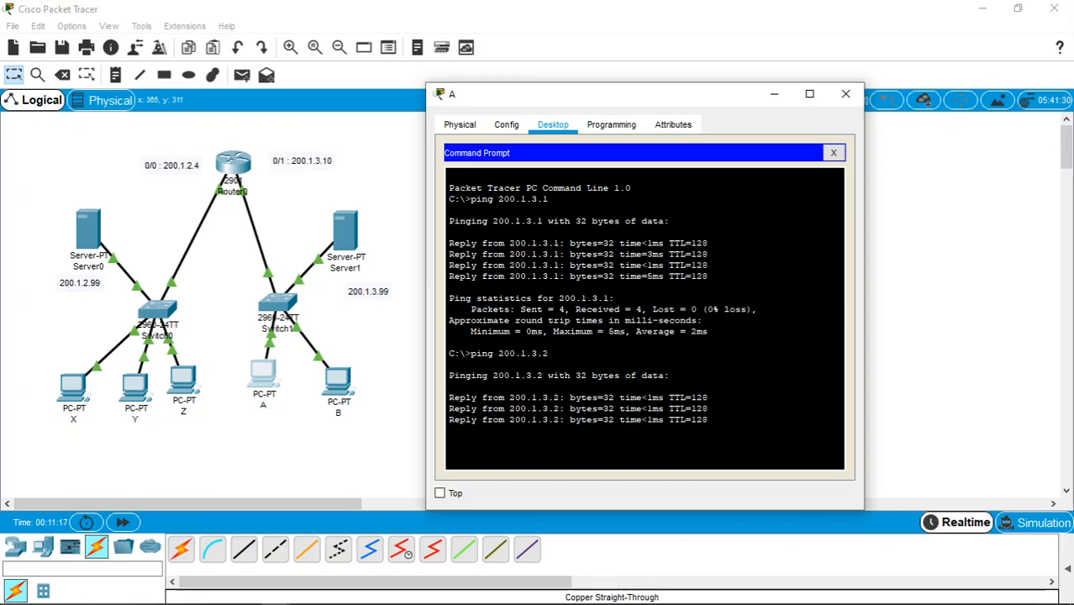
Ping Server1 at 200.1.3.99 and the router interface at 200.1.3.10 from PC A
key(Up)
key(BackSpace)
text(99)
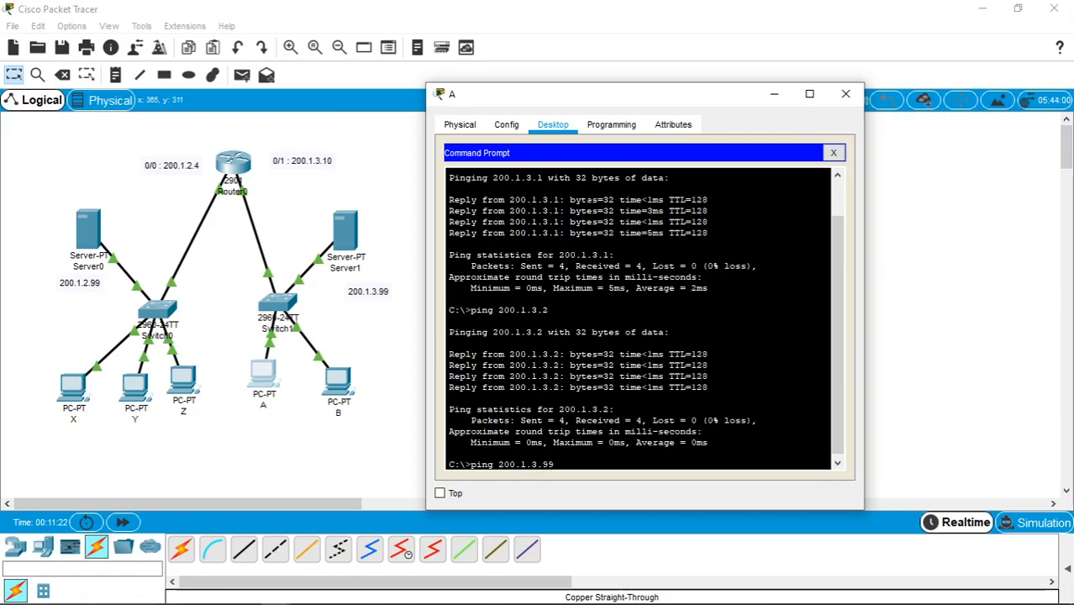
key(Return)
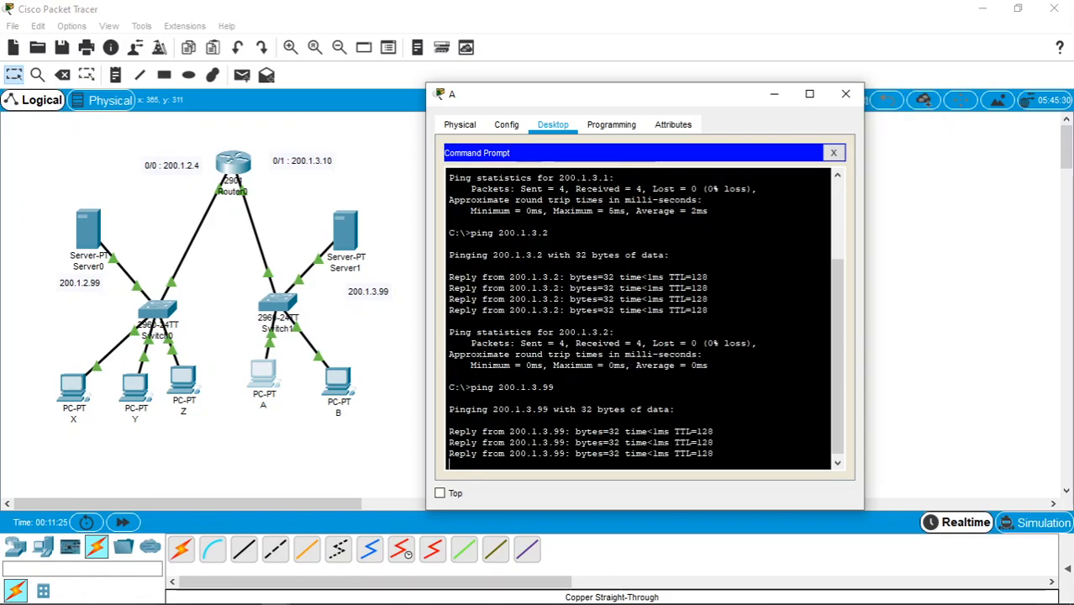
key(Up)
key(BackSpace)
key(BackSpace)
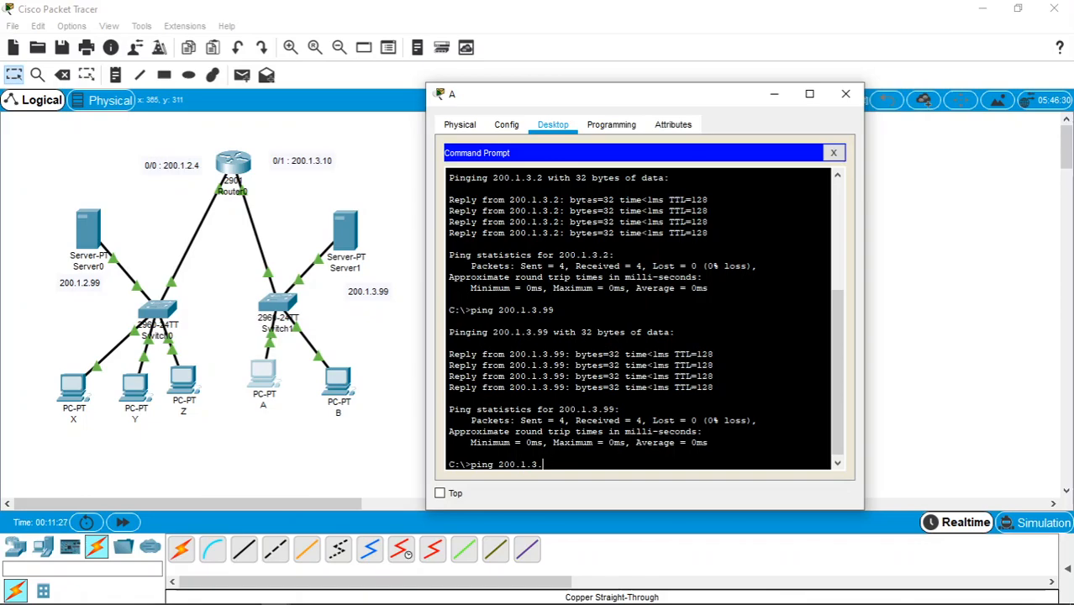
text(1)
text(0)
key(Return)
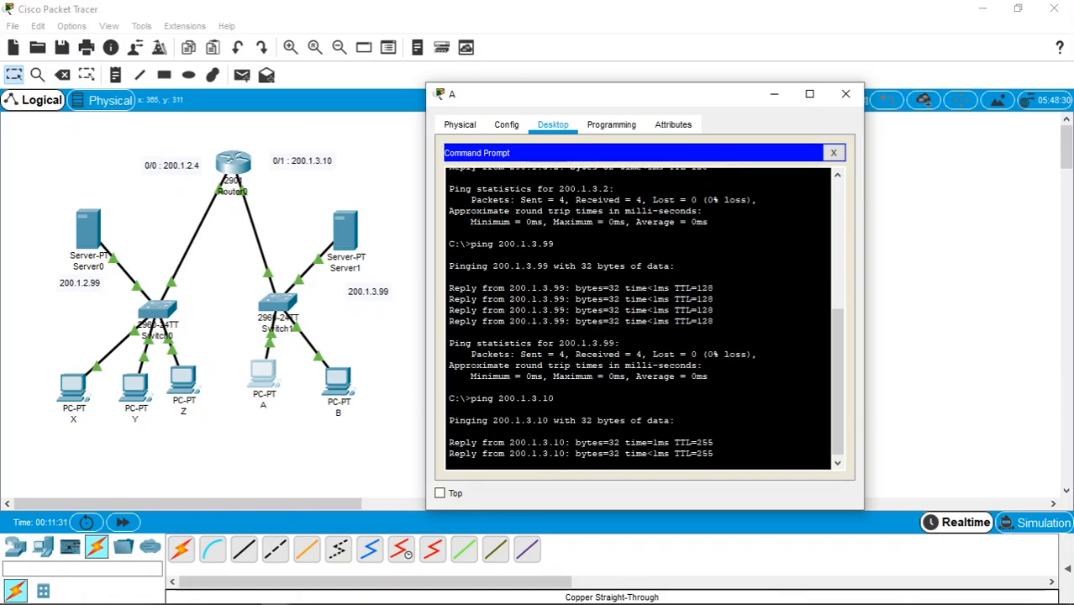
Ping the router's other-subnet interface at 200.1.2.4 from PC A
key(Up)
key(BackSpace)
key(BackSpace)
key(BackSpace)
key(BackSpace)
text(2.4)
key(Return)
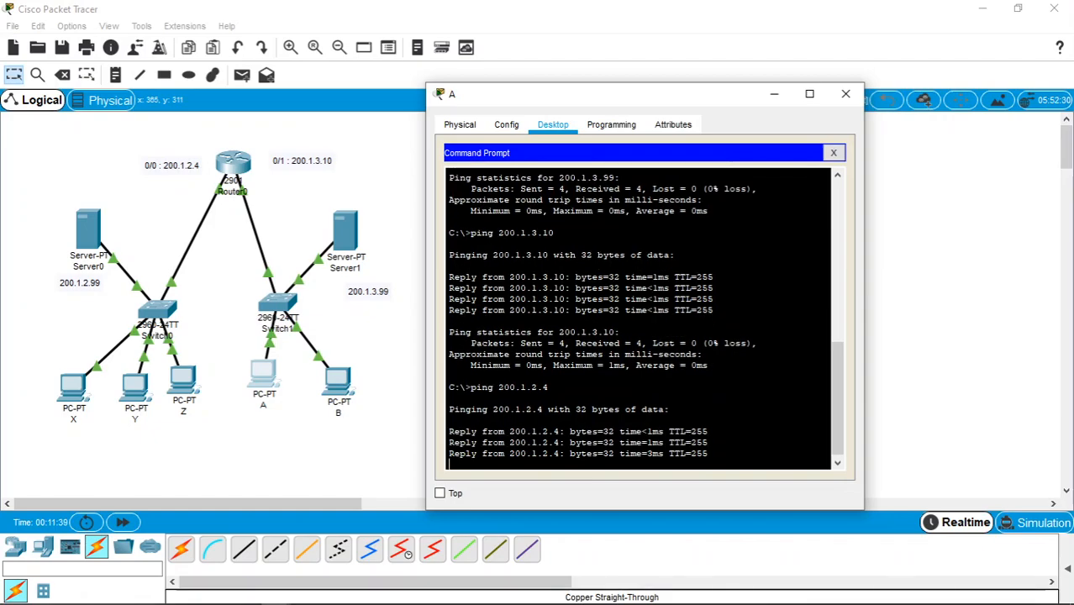
Ping the other-subnet PC addresses 200.1.2.1 and 200.1.2.2 from PC A
key(Up)
key(BackSpace)
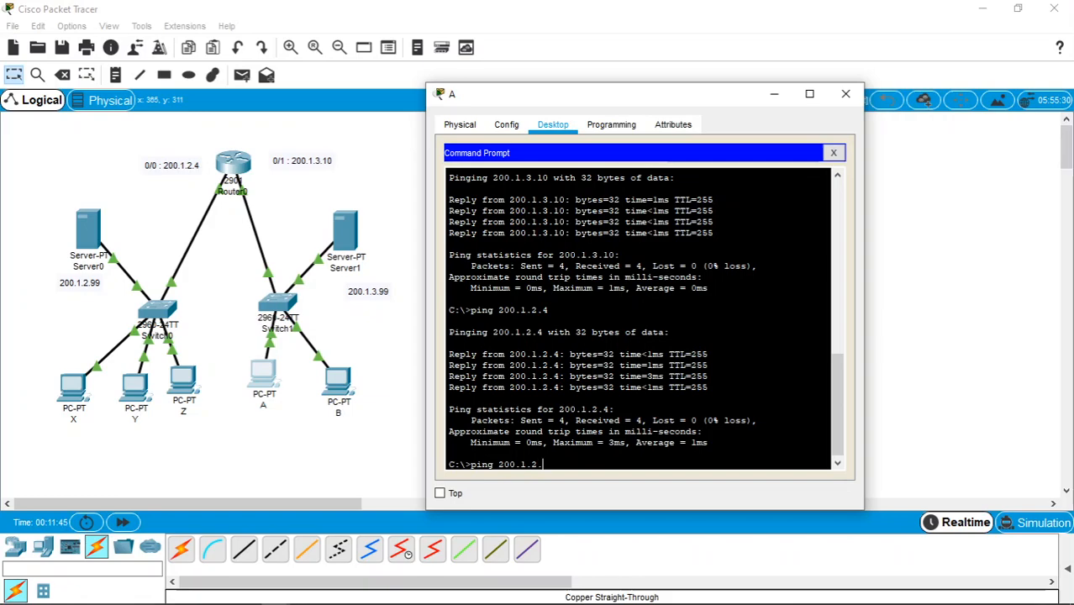
text(1)
key(Return)
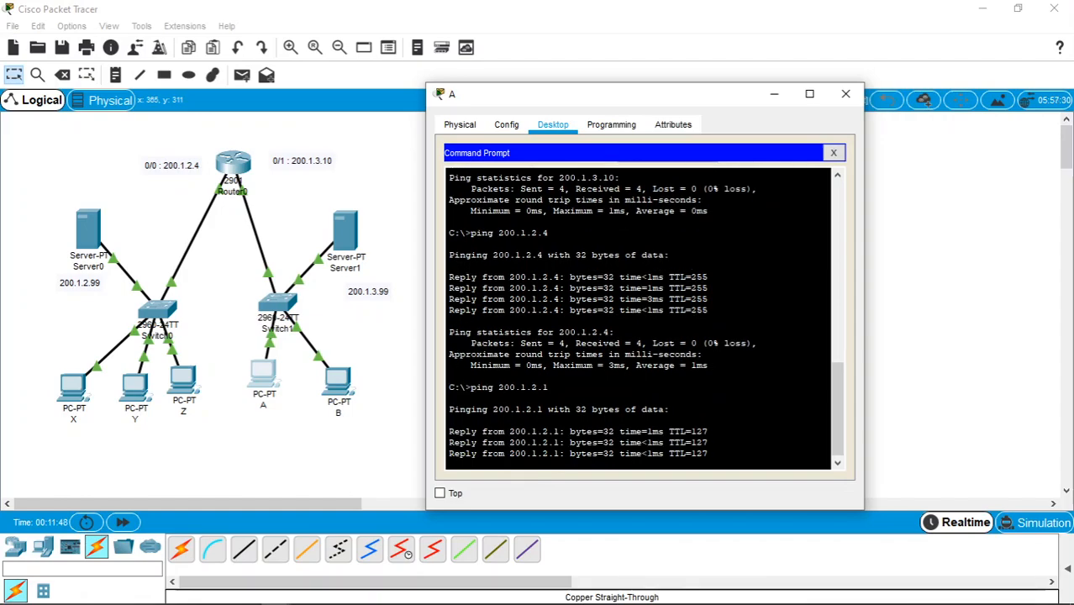
key(Up)
key(BackSpace)
text(200.1.2.2)
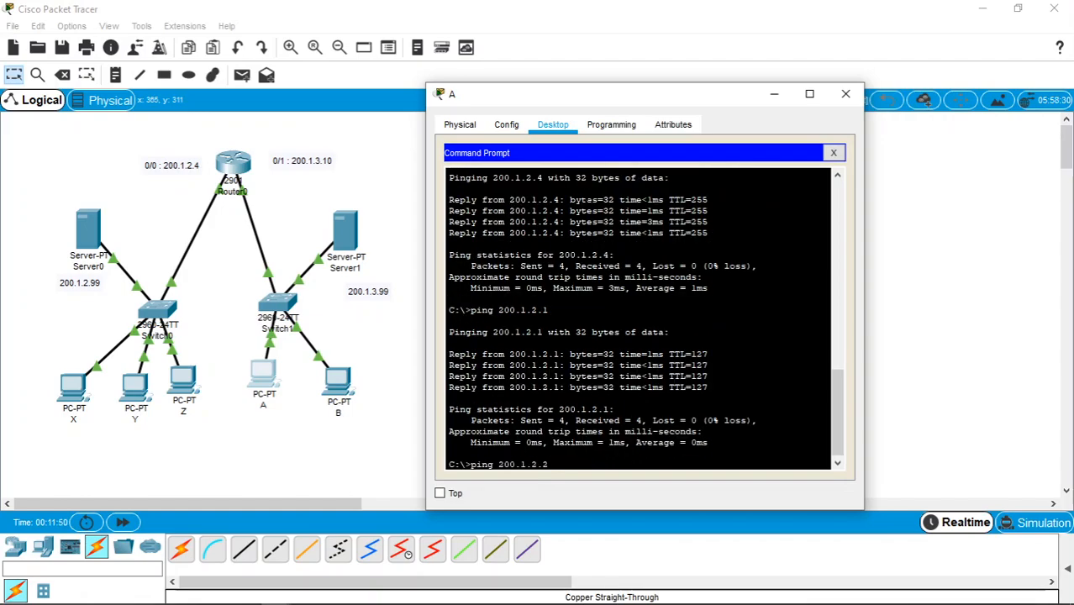
key(Return)
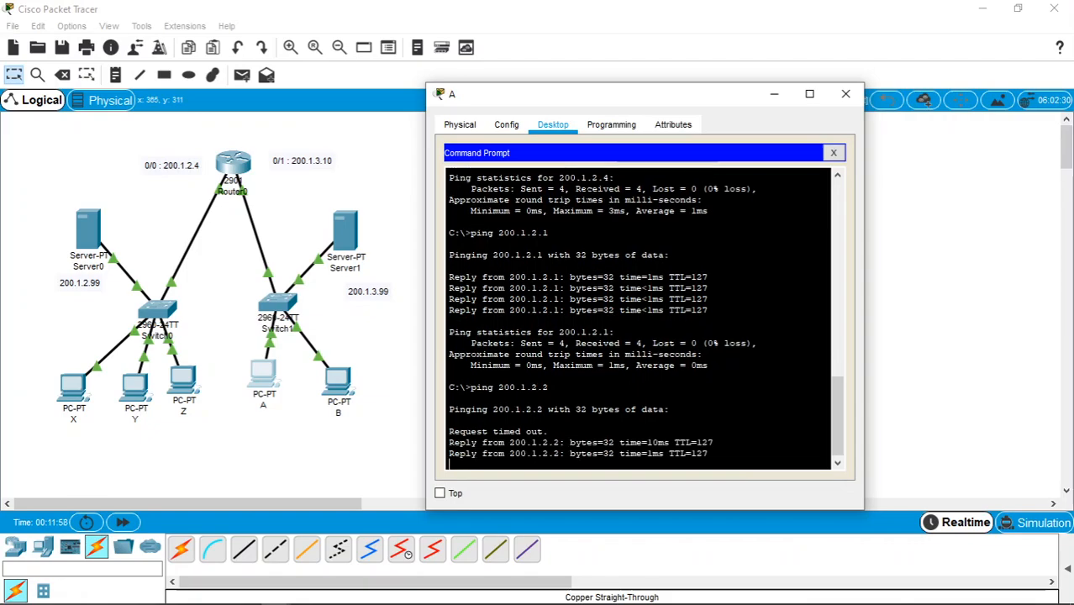
Ping the PC address 200.1.2.3 and Server0 at 200.1.2.99 from PC A
key(Up)
key(BackSpace)
text(3)
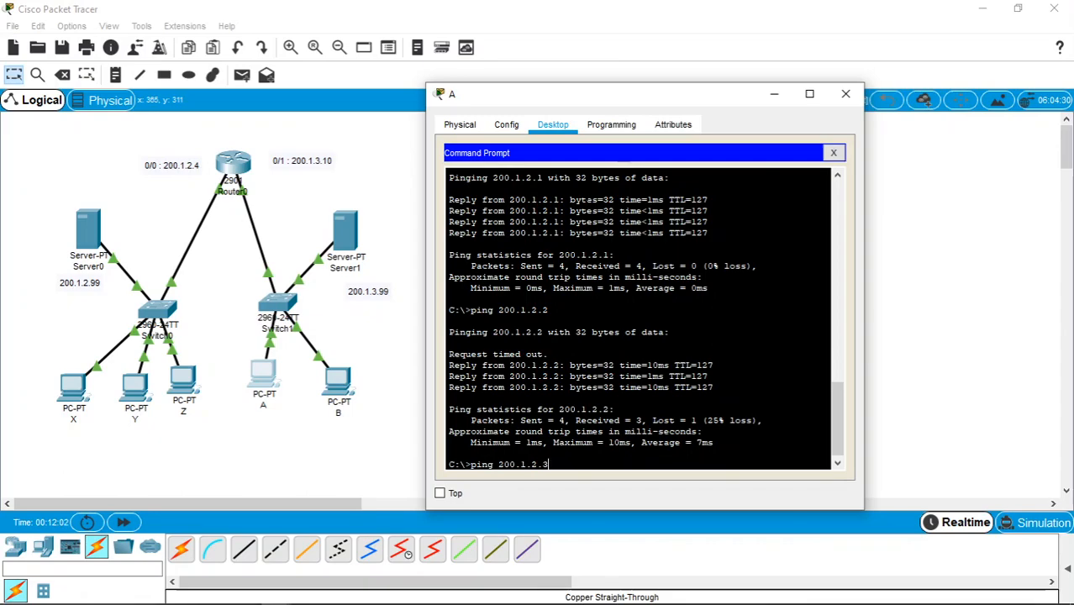
key(Return)
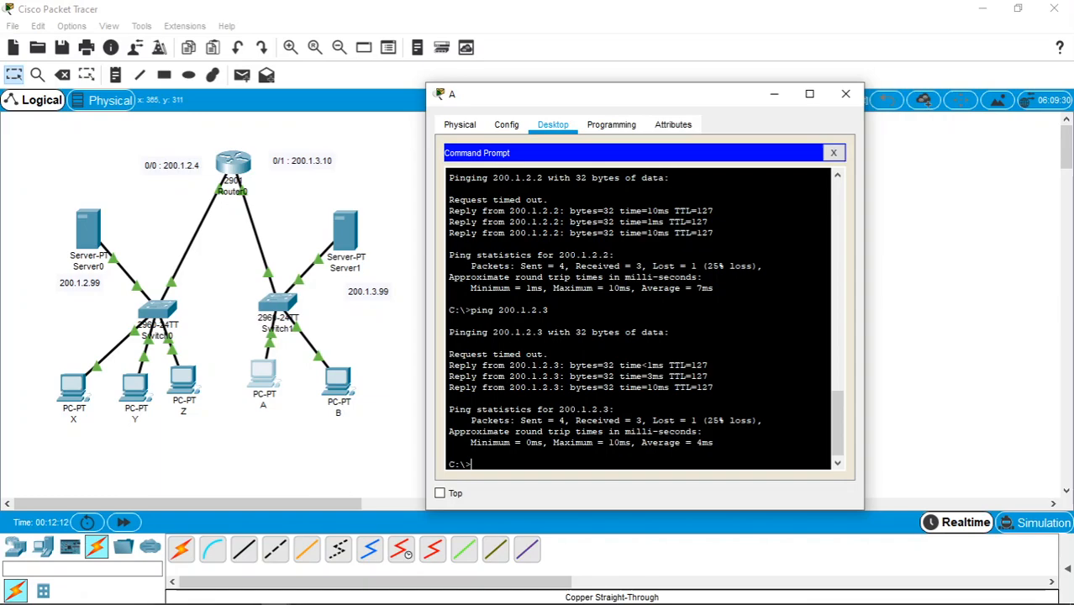
key(Up)
key(BackSpace)
text(99)
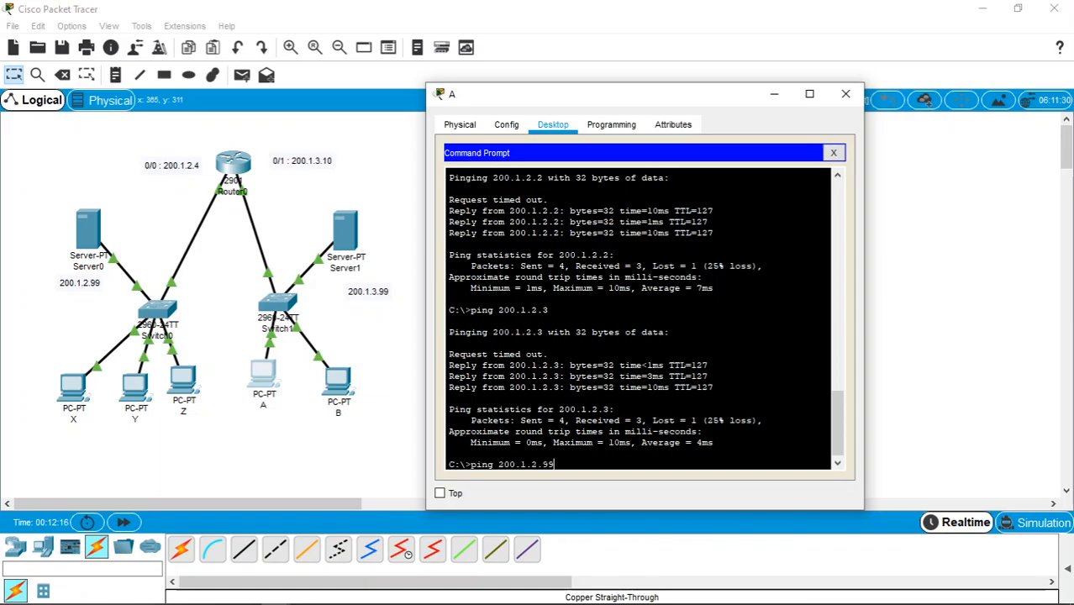
key(Return)
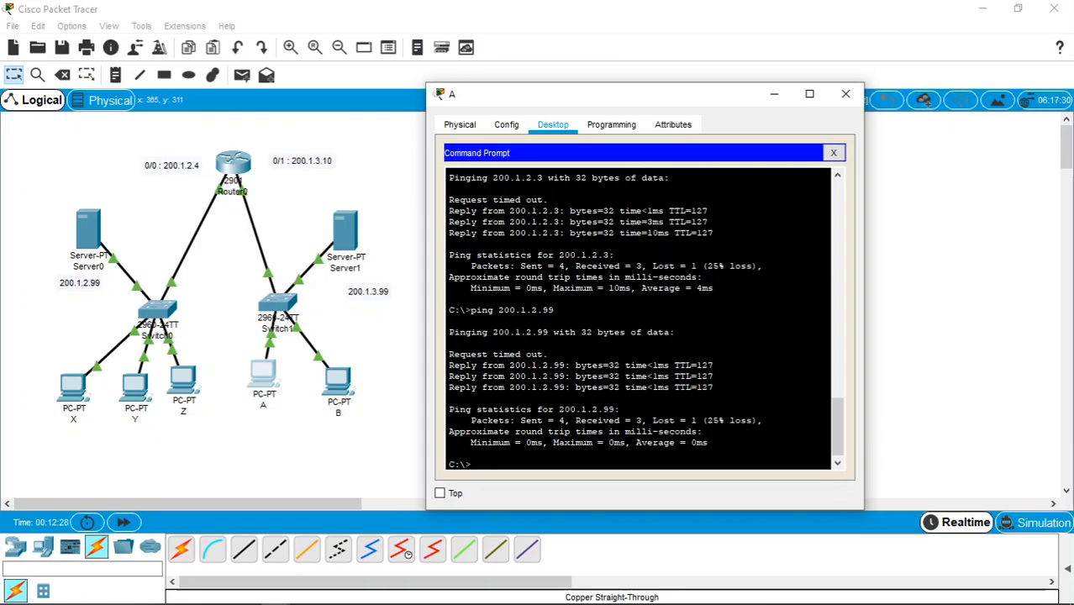
Trace the routes from PC A to 200.1.3.99 and 200.1.2.99 with tracert and close the device
text(tracert 200.1.3.99)
key(Return)
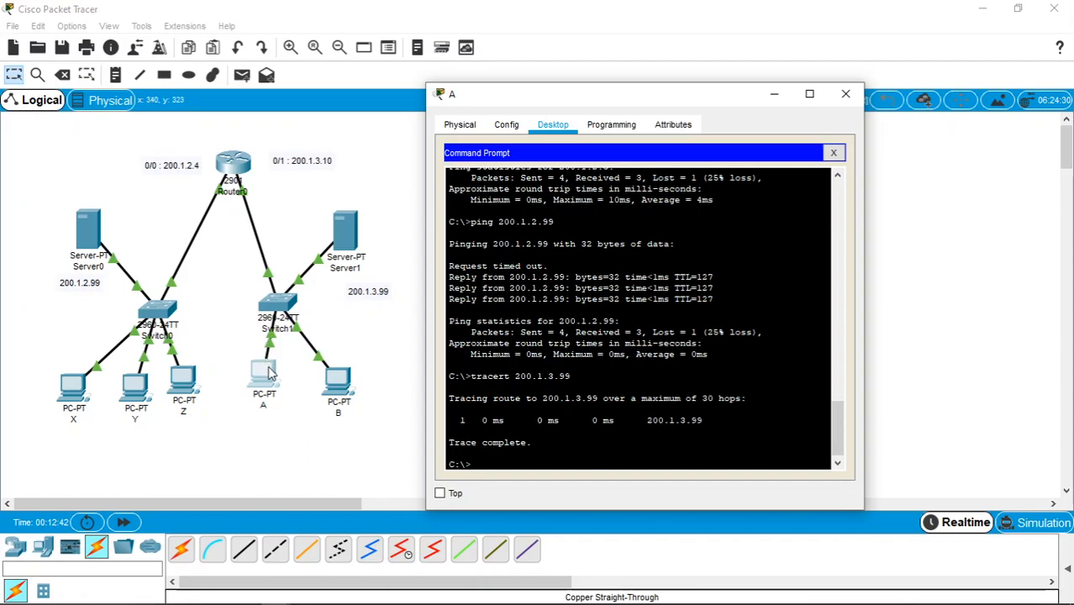
key(Up)
key(BackSpace)
key(BackSpace)
key(BackSpace)
text(2.99)
key(Return)
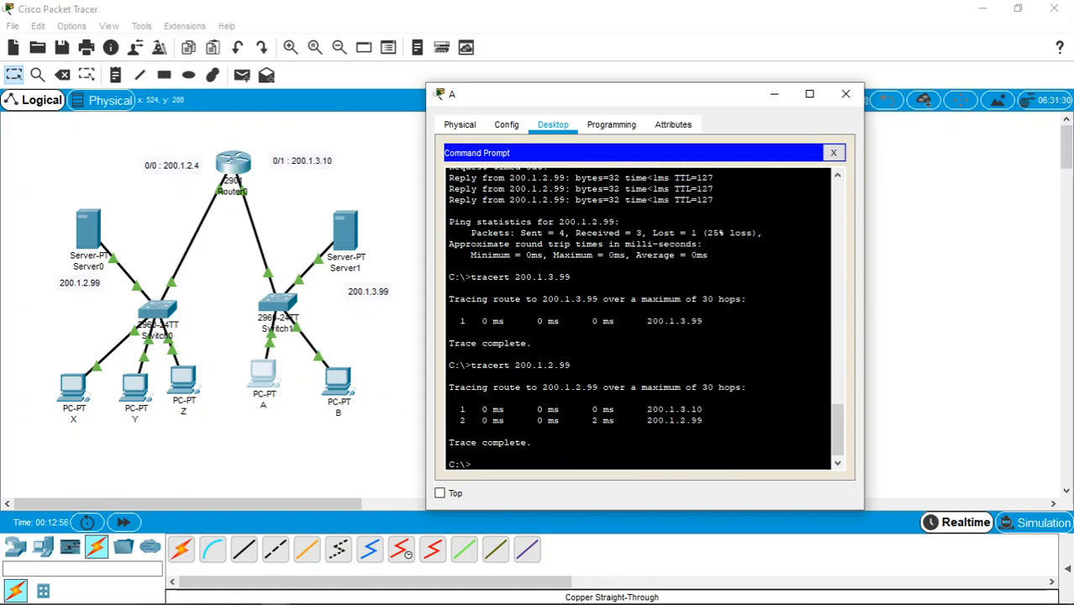
click(847, 94)
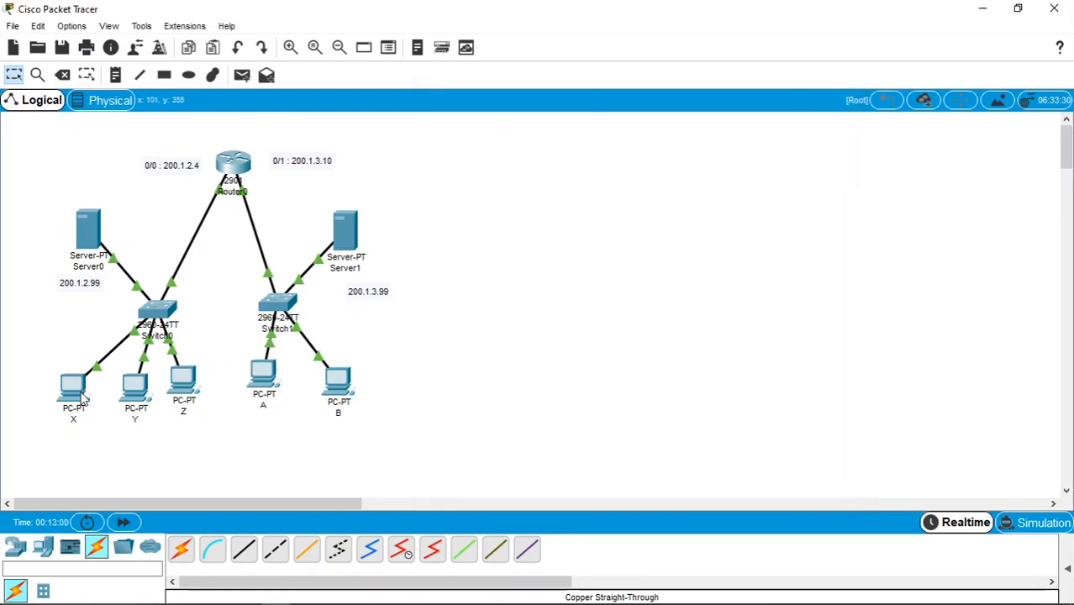
Load Server0's page at 200.1.2.99 in the web browser of PC Y, moving the device window off the topology
click(132, 394)
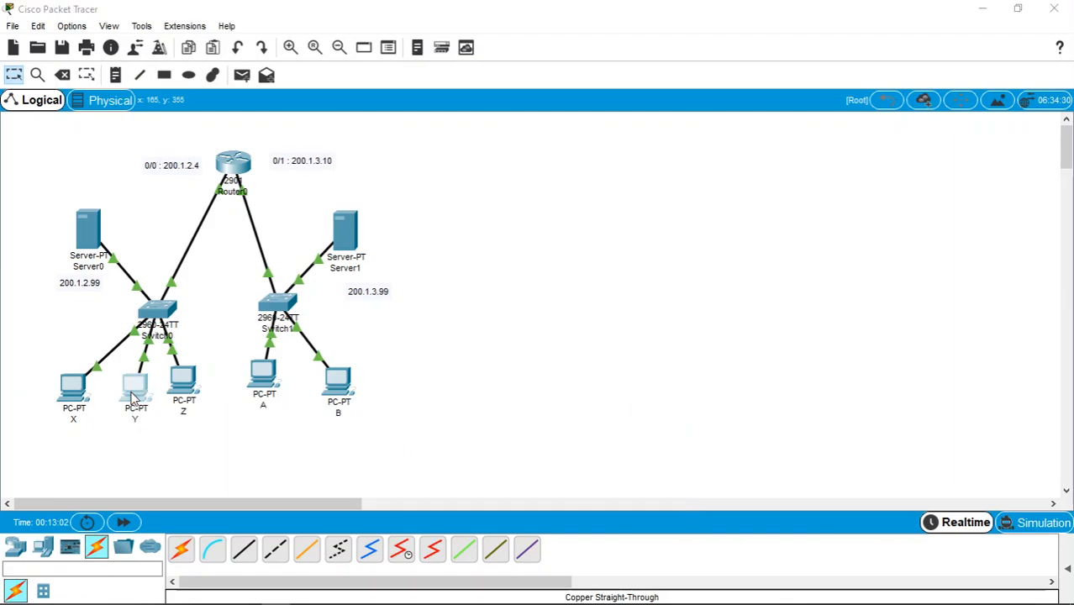
scroll(522, 221, right, 2)
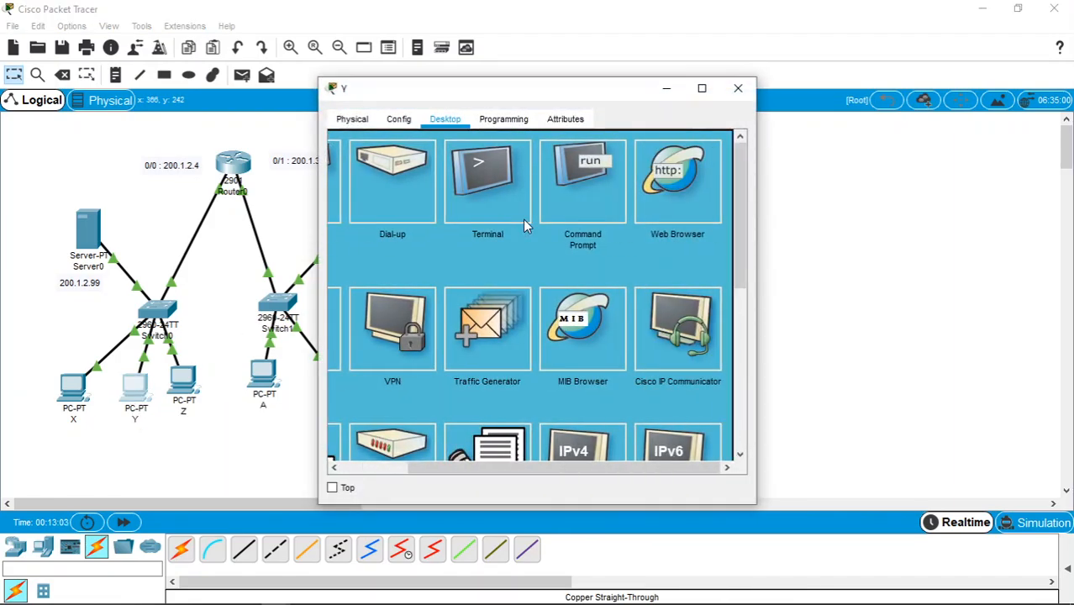
click(674, 198)
click(527, 164)
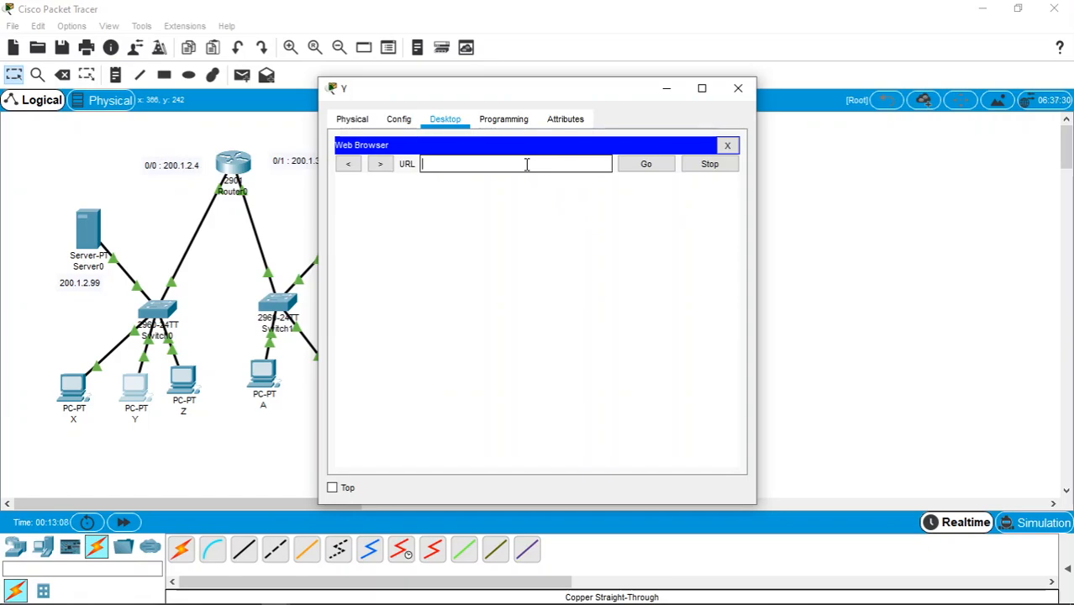
drag(481, 92, 607, 97)
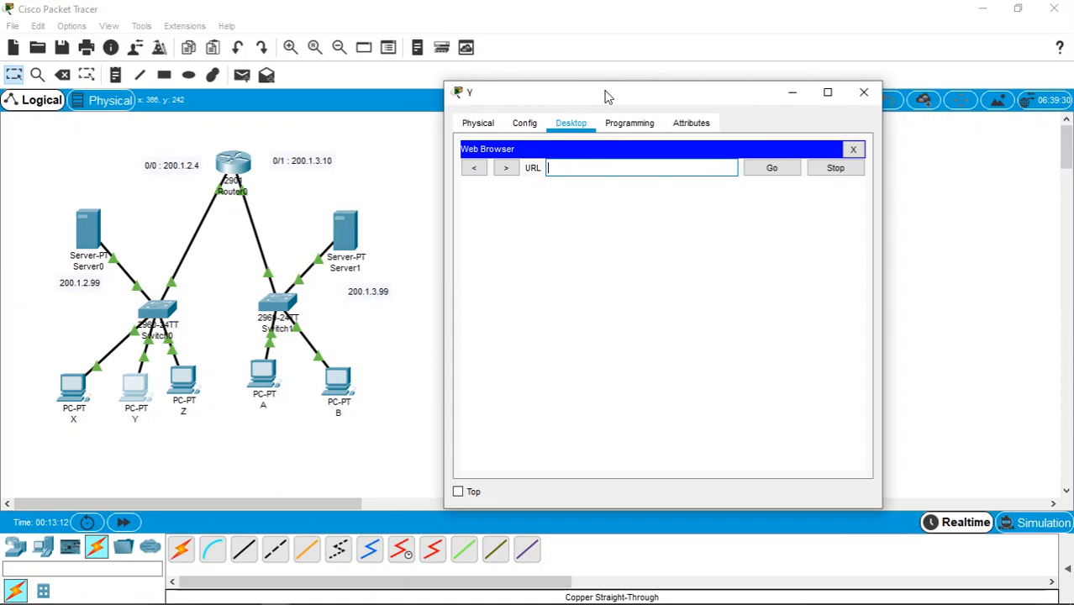
text(200.1.2.99)
click(771, 168)
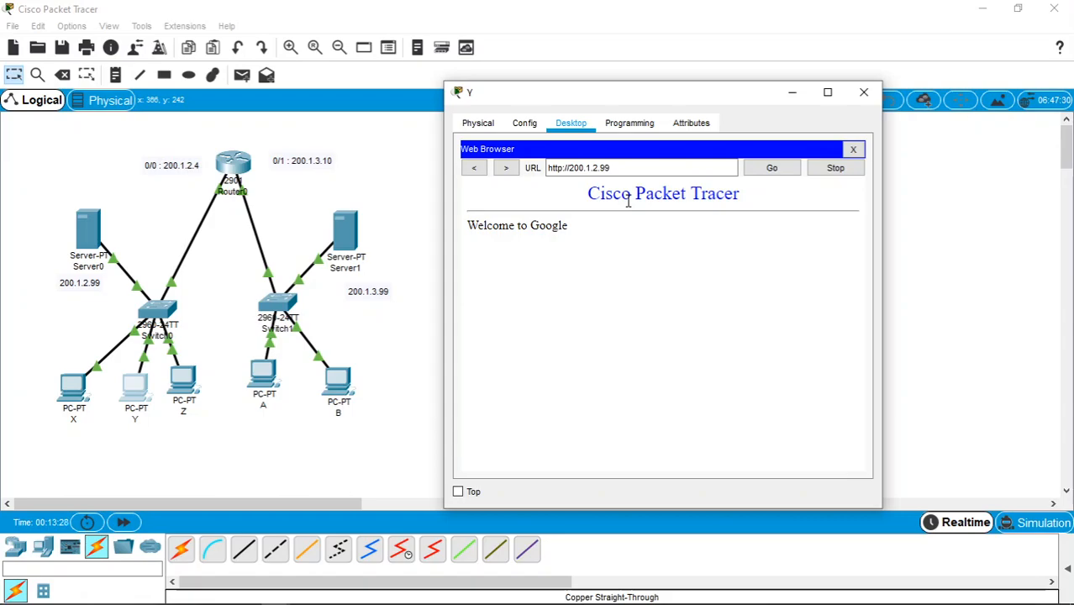
Load Server1's page at 200.1.3.99 in PC Y's web browser
click(602, 167)
key(BackSpace)
key(BackSpace)
text(3.)
click(780, 169)
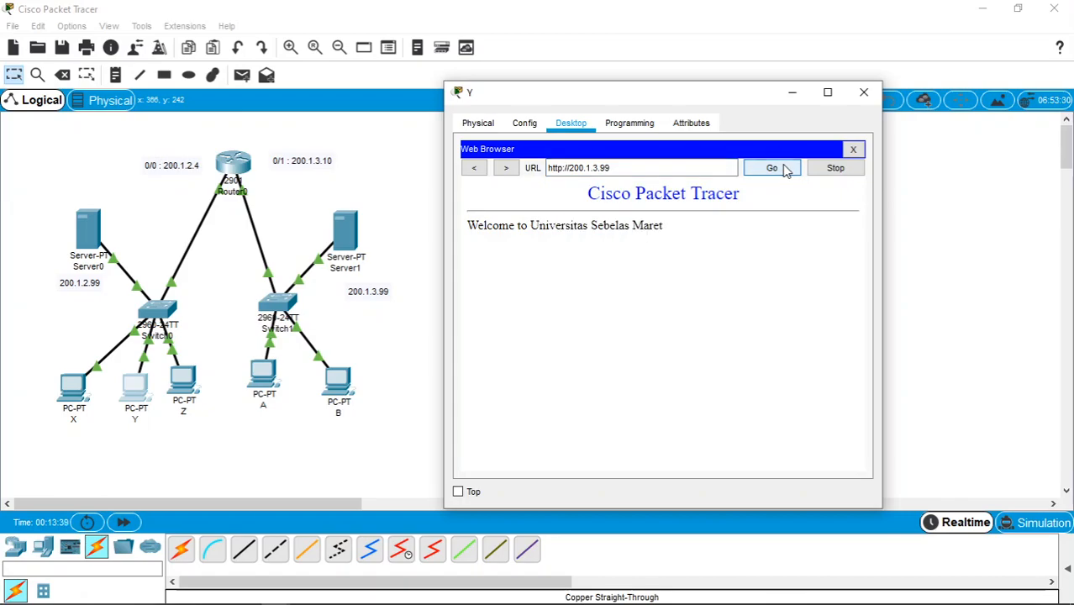
Load google.com by domain name in PC Y's web browser
click(626, 169)
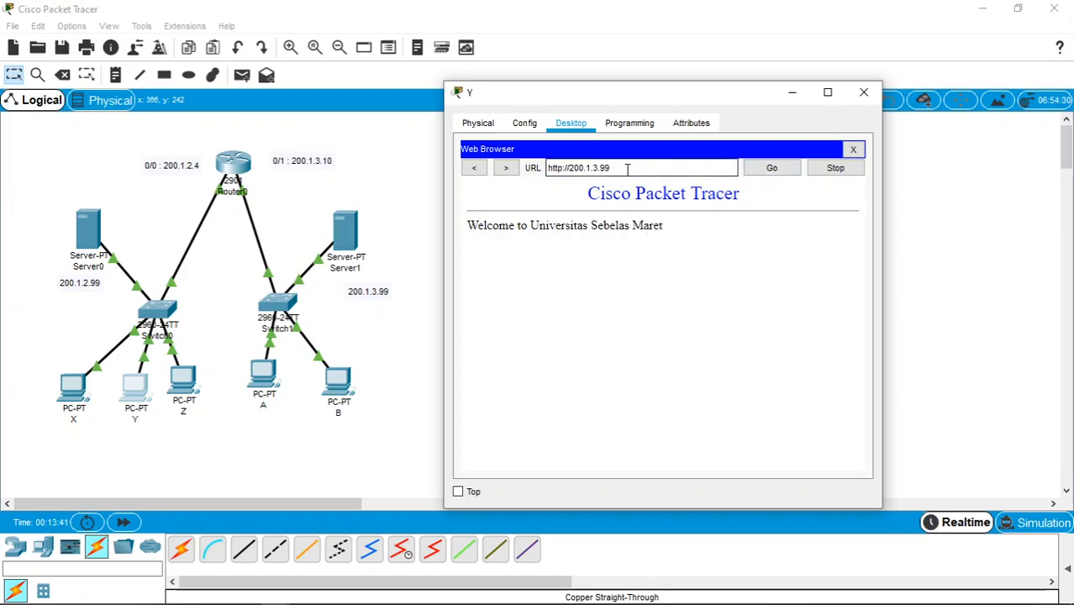
key(BackSpace)
key(BackSpace)
key(BackSpace)
key(BackSpace)
key(BackSpace)
key(BackSpace)
key(BackSpace)
key(BackSpace)
key(BackSpace)
key(BackSpace)
text(google.com)
click(765, 169)
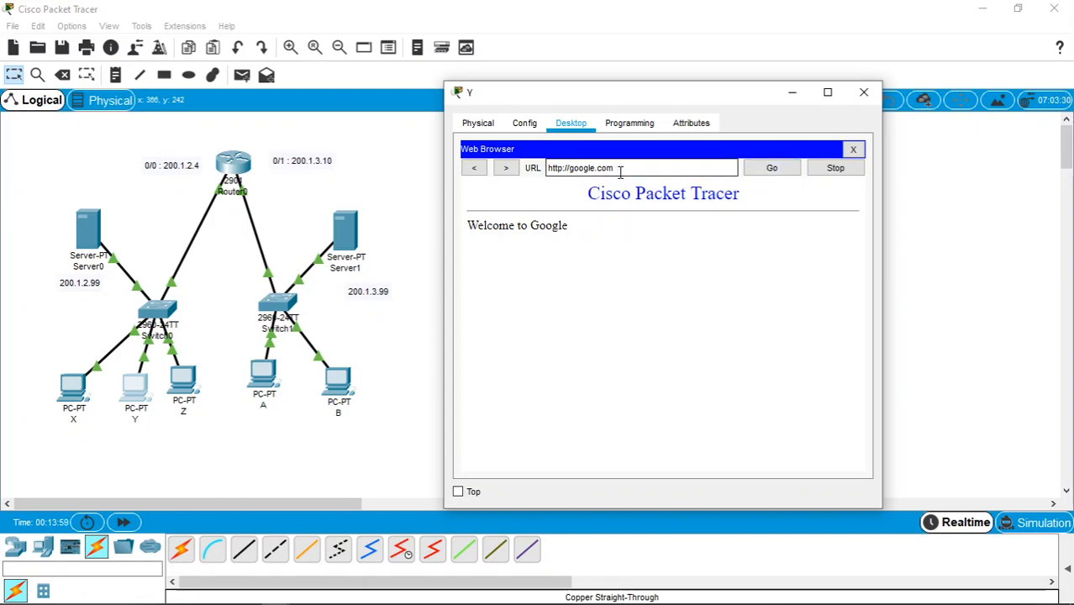
Try to load uns.ac.id by domain name in PC Y's web browser
key(BackSpace)
key(BackSpace)
key(BackSpace)
key(BackSpace)
key(BackSpace)
key(BackSpace)
key(BackSpace)
key(BackSpace)
key(BackSpace)
key(BackSpace)
text(uns.ac.id)
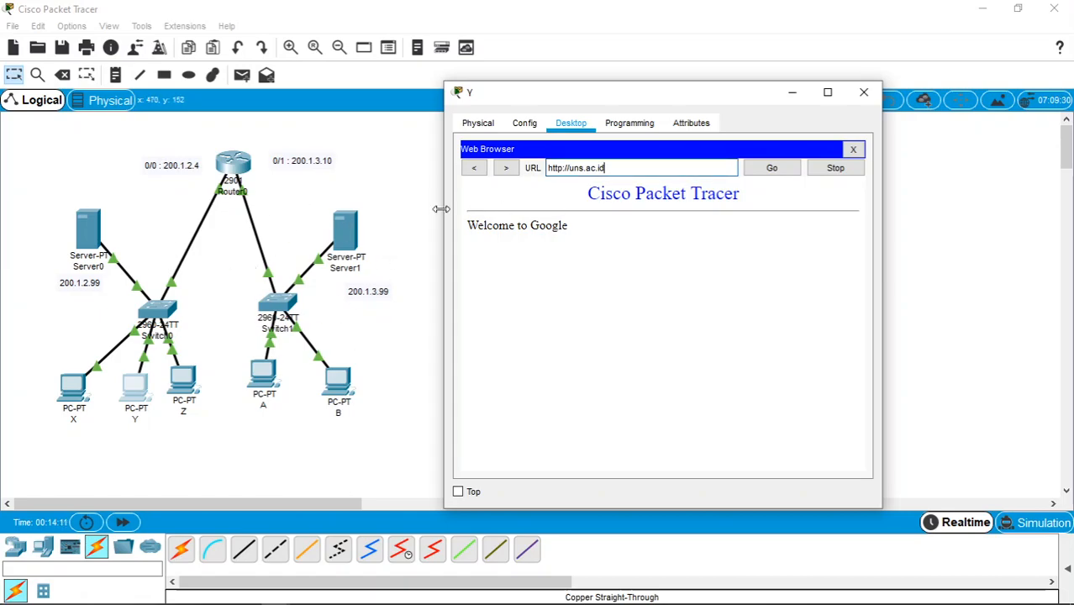
click(773, 169)
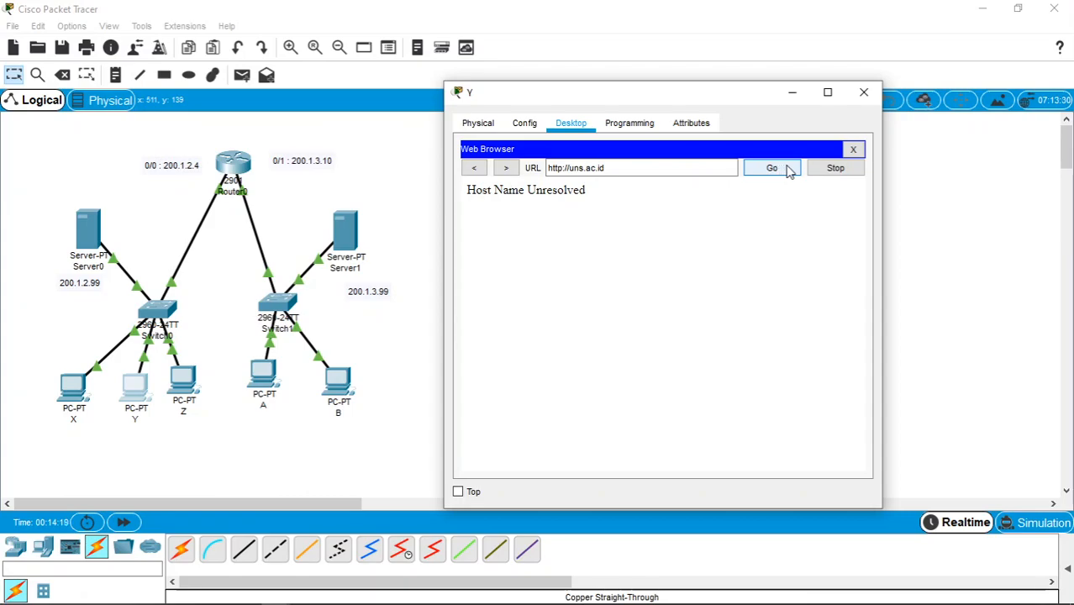
Load Server1's page again by its address 200.1.3.99 in PC Y's web browser and close the device
click(665, 167)
key(BackSpace)
key(BackSpace)
key(BackSpace)
key(BackSpace)
key(BackSpace)
key(BackSpace)
key(BackSpace)
key(BackSpace)
key(BackSpace)
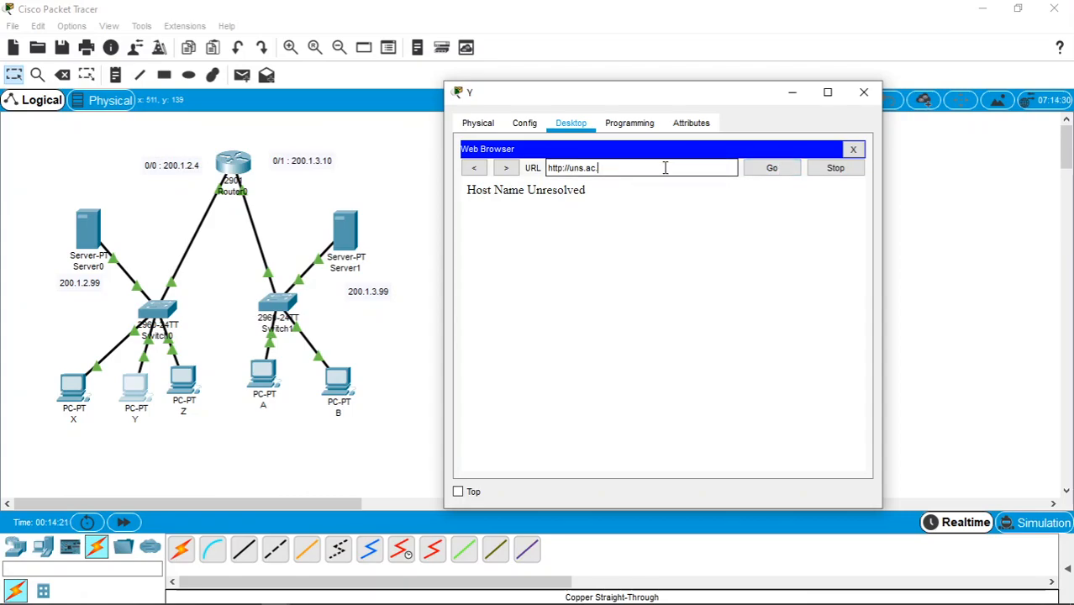
text(200.1.4)
key(BackSpace)
text(3.99)
click(771, 169)
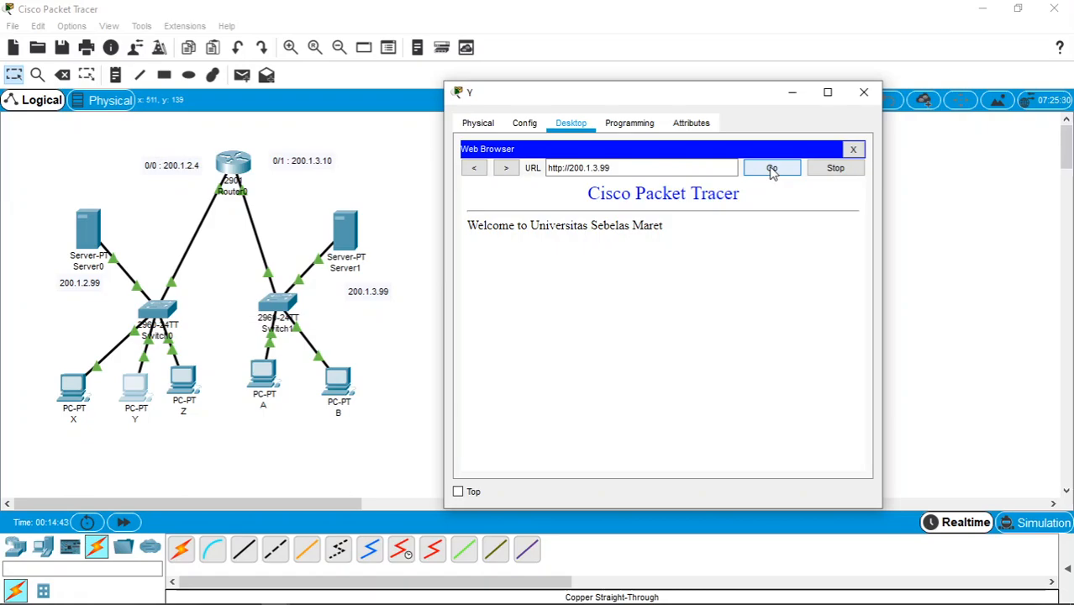
click(864, 93)
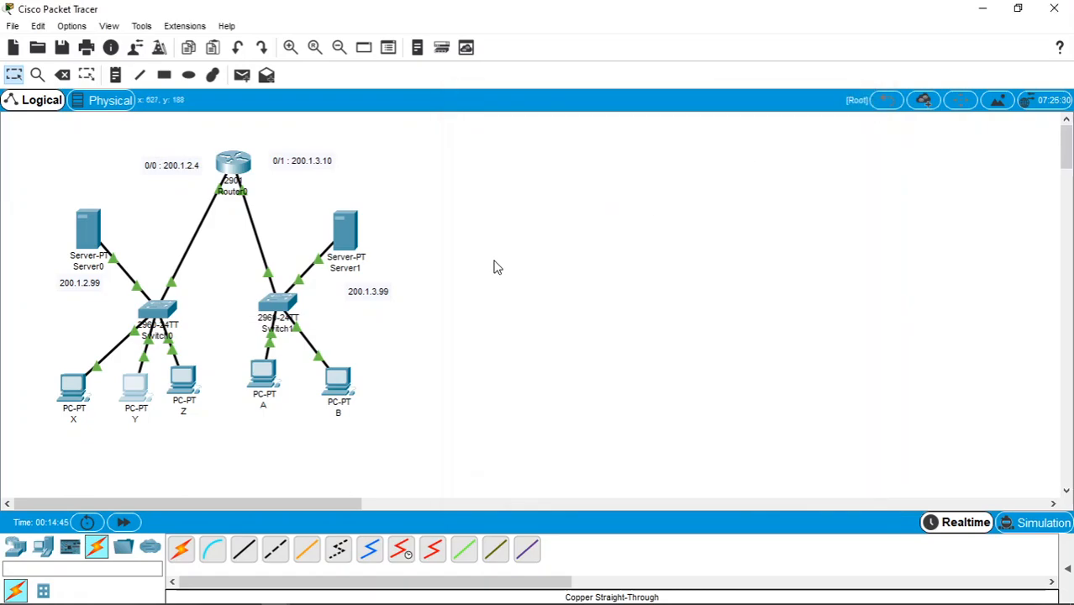